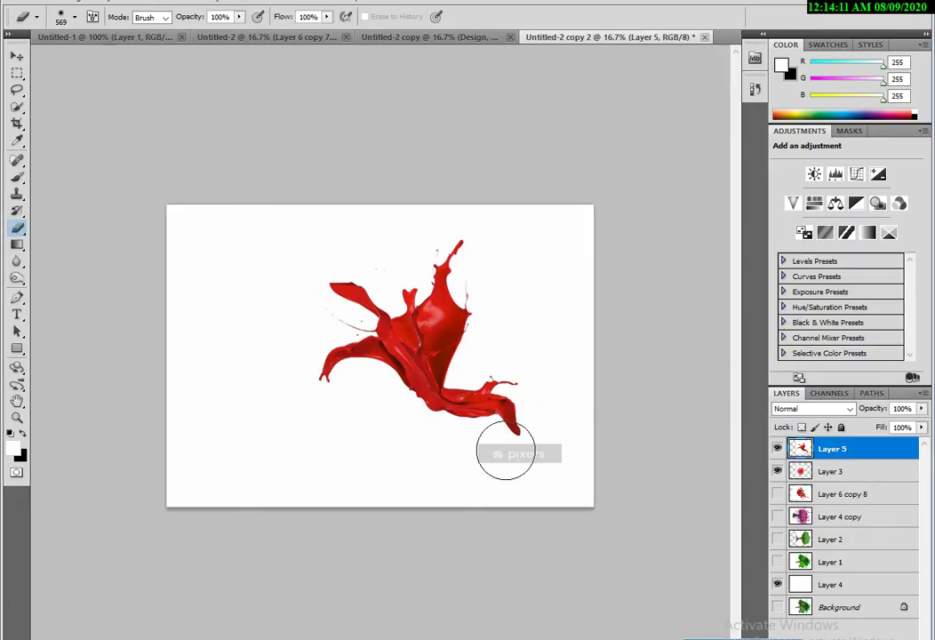
- Erase the 'pixers' watermark and splash tail, then shift the red splash left over the apple
mouse_move(507, 454)
left_mouse_down()
mouse_move(530, 454)
mouse_move(494, 470)
left_mouse_up()
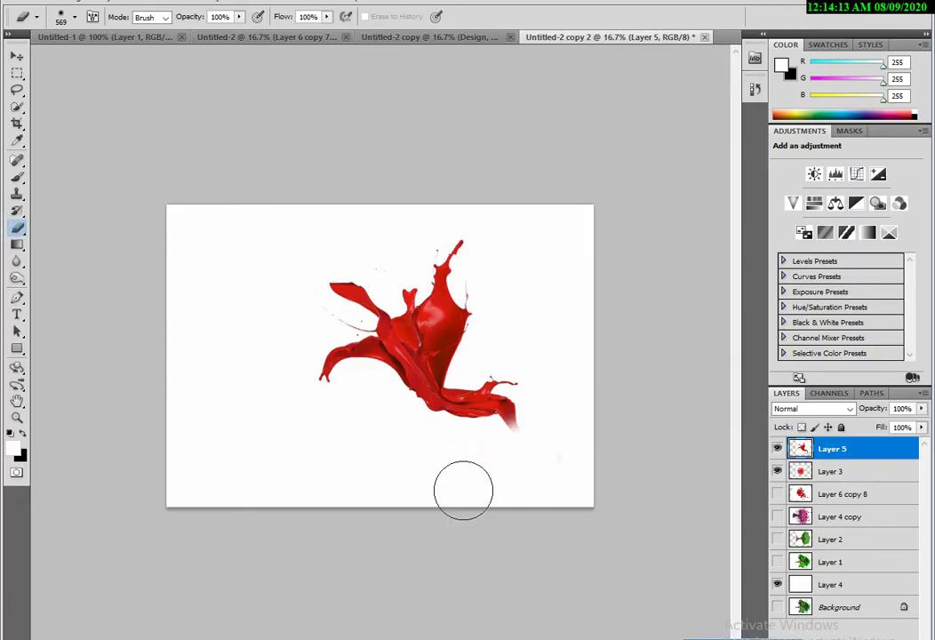
left_click(17, 57)
left_click_drag(340, 382, 277, 384)
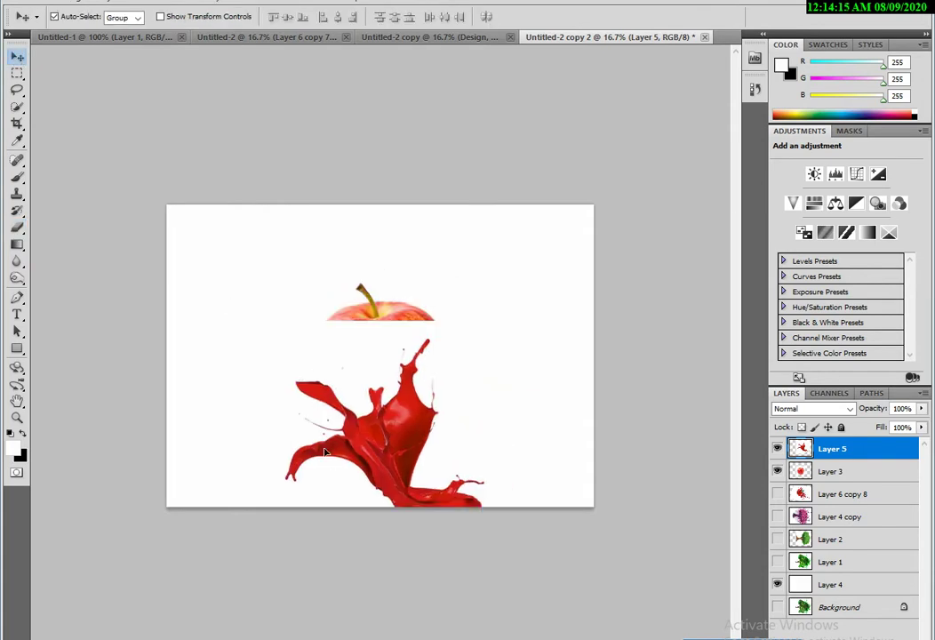
- Set Layer 5 to Multiply blending and move it left and down off the apple
left_click(825, 410)
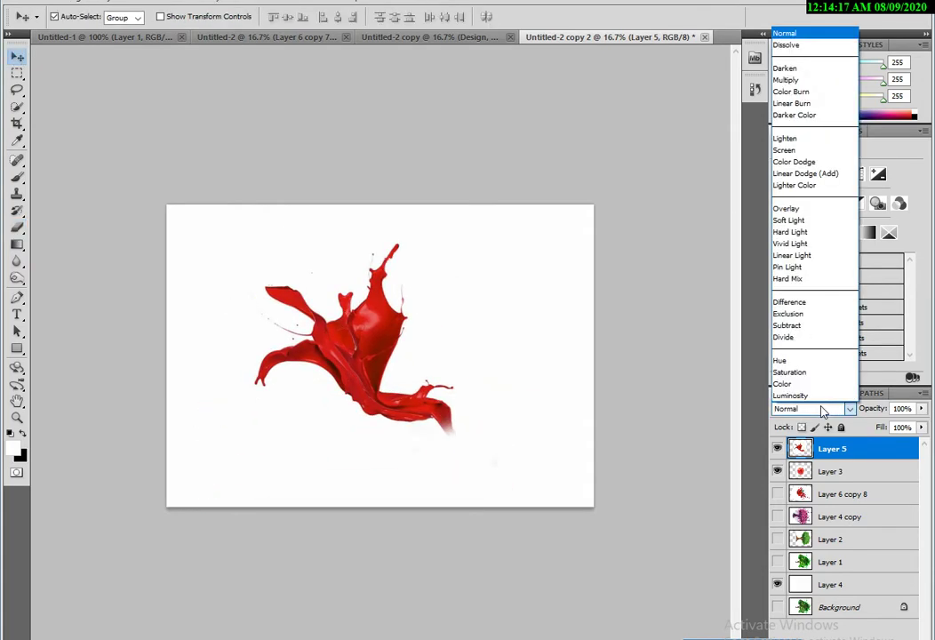
left_click(794, 78)
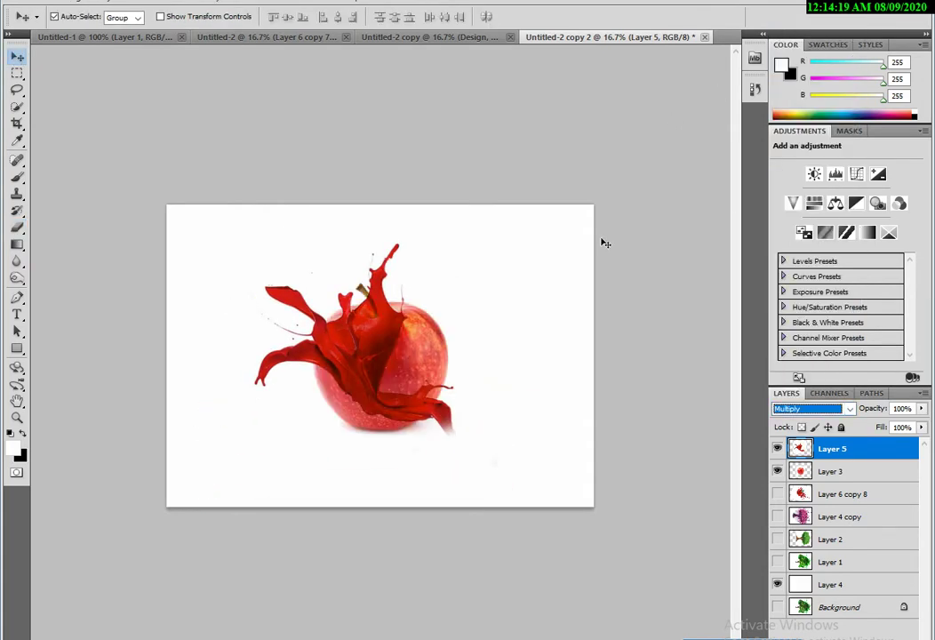
left_click_drag(360, 382, 257, 430)
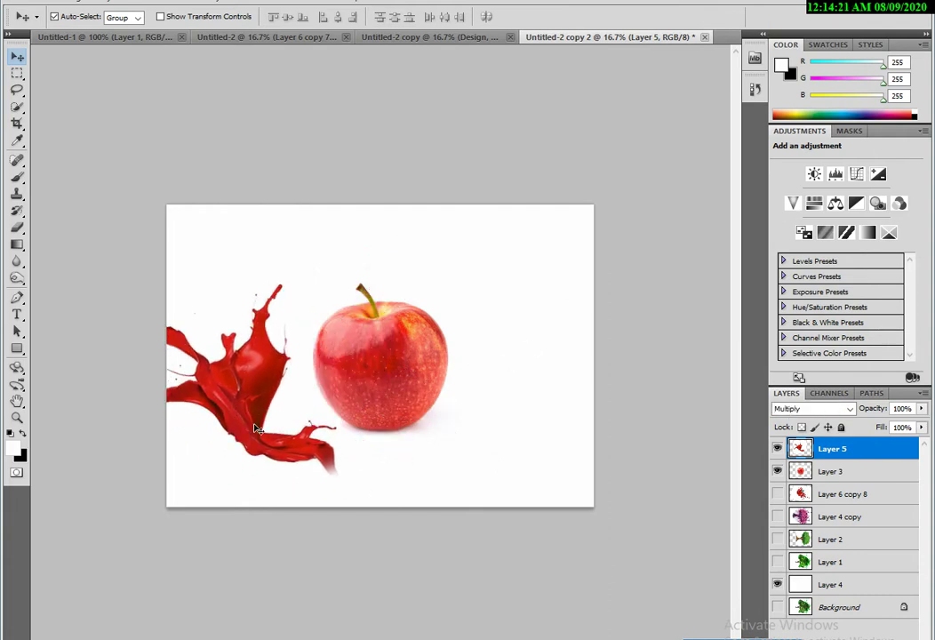
left_click_drag(385, 374, 389, 364)
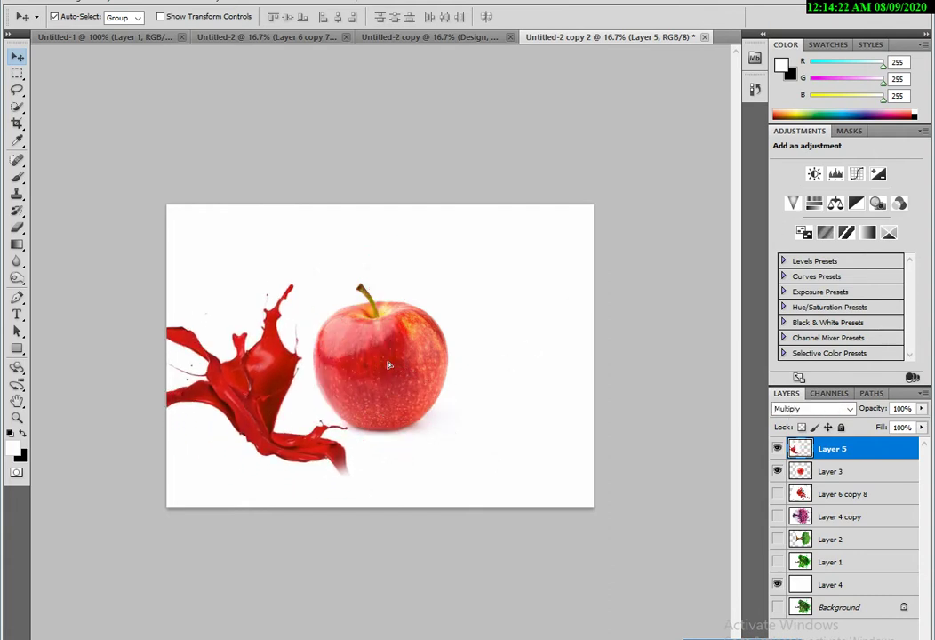
- Turn off Auto-Select and move the apple on Layer 3 slightly right and up
left_click(54, 16)
left_click(391, 375, "ctrl")
left_click_drag(392, 375, 423, 358)
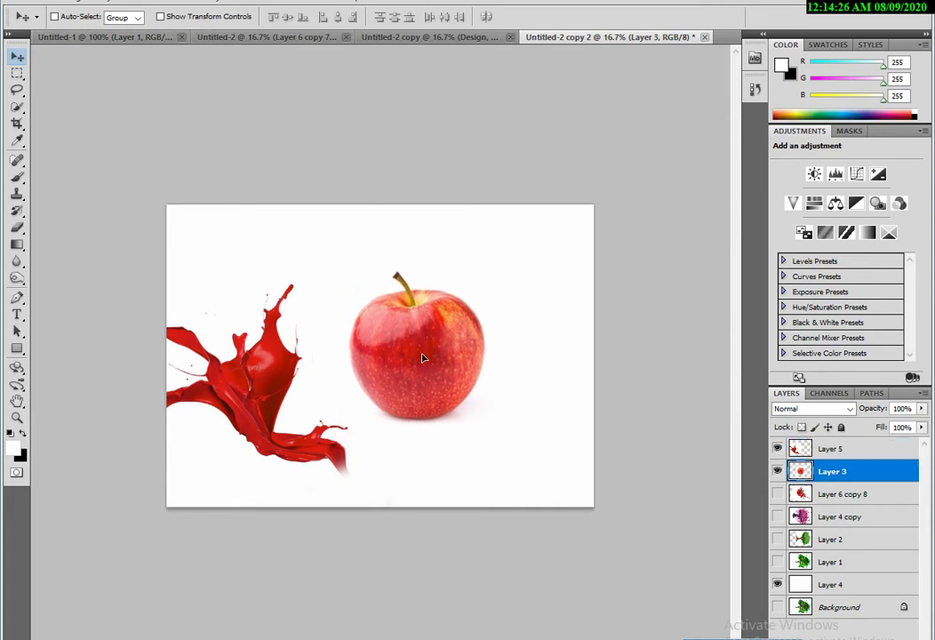
- Raise the eraser hardness and erase a bite-shaped chunk from the apple's right side
left_click(17, 228)
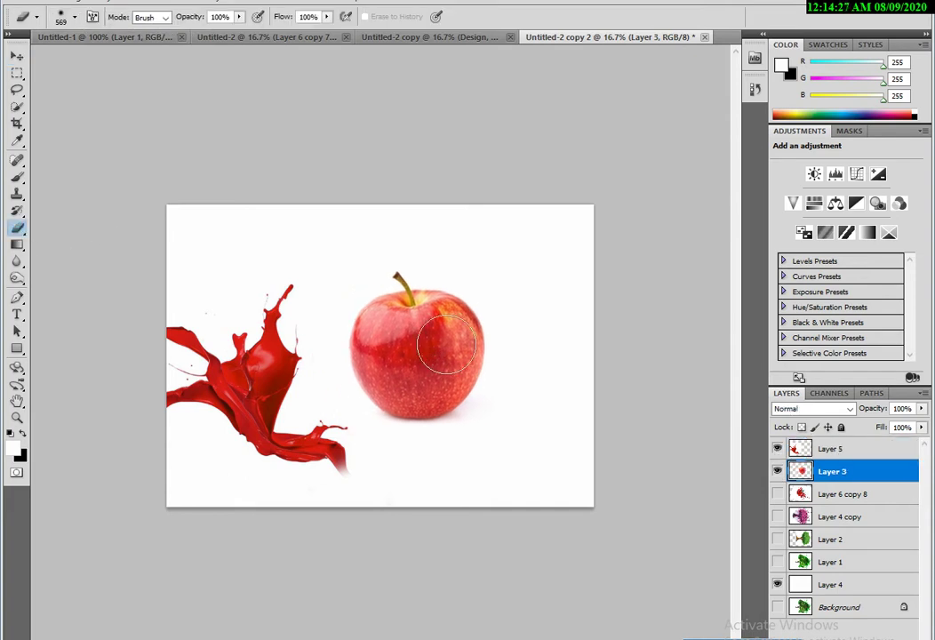
right_click(491, 310)
left_click_drag(531, 369, 598, 369)
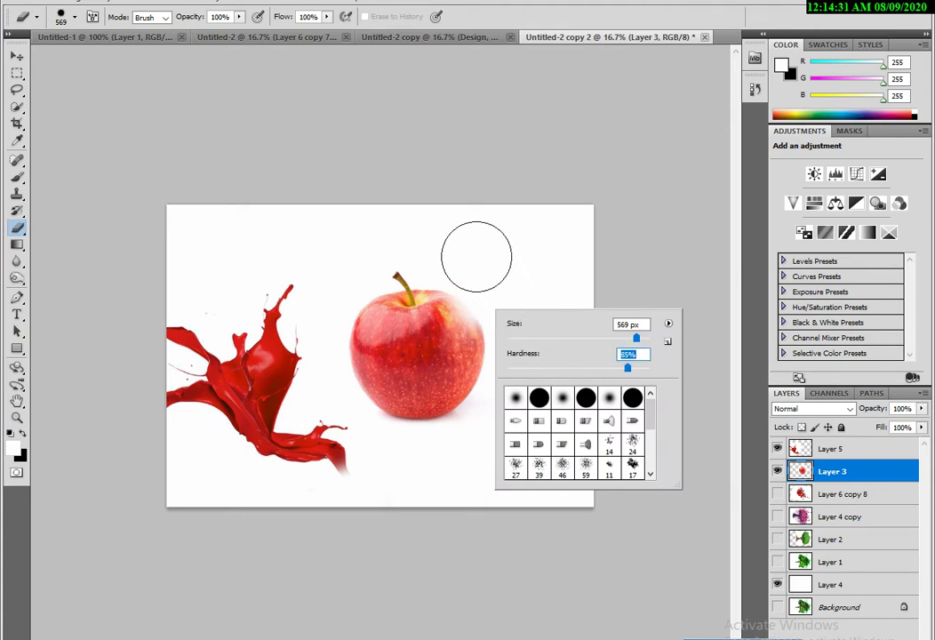
mouse_move(477, 256)
left_mouse_down()
mouse_move(522, 371)
mouse_move(560, 411)
left_mouse_up()
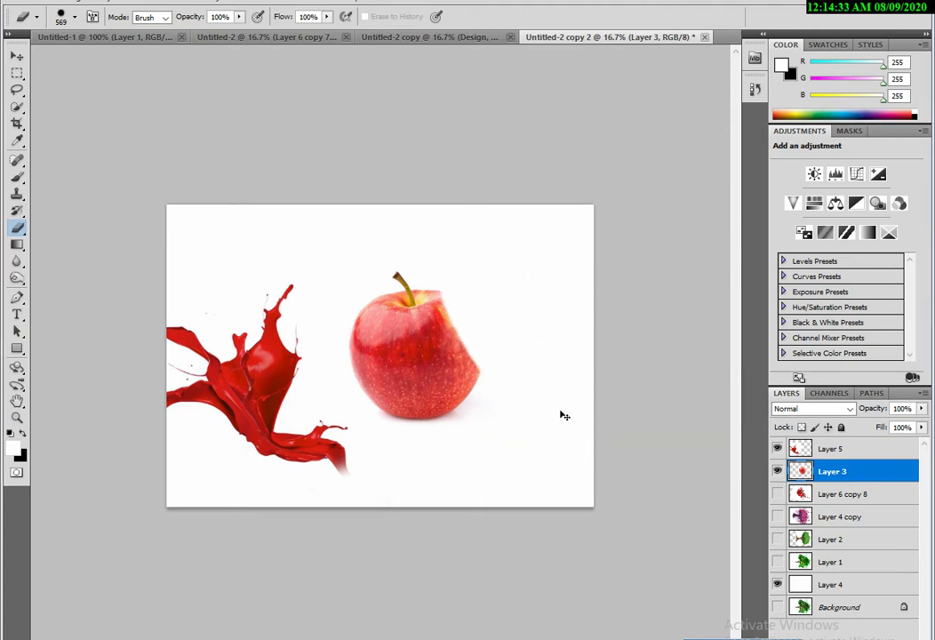
key("ctrl+z")
mouse_move(482, 301)
left_mouse_down()
mouse_move(522, 344)
mouse_move(485, 313)
mouse_move(493, 341)
left_mouse_up()
key("ctrl+z")
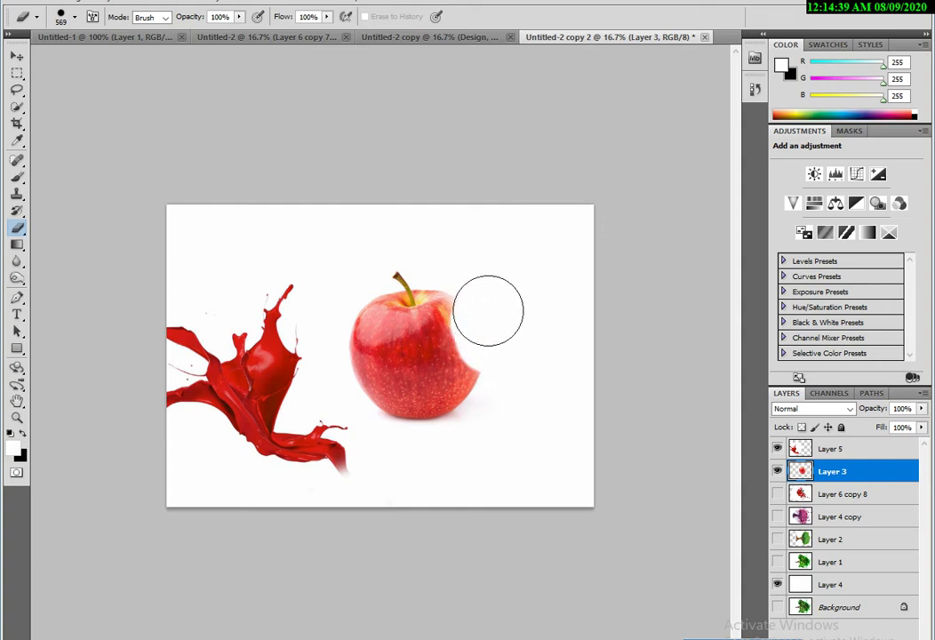
- Turn Auto-Select back on and drag the Layer 5 red splash onto the apple
left_click(15, 62)
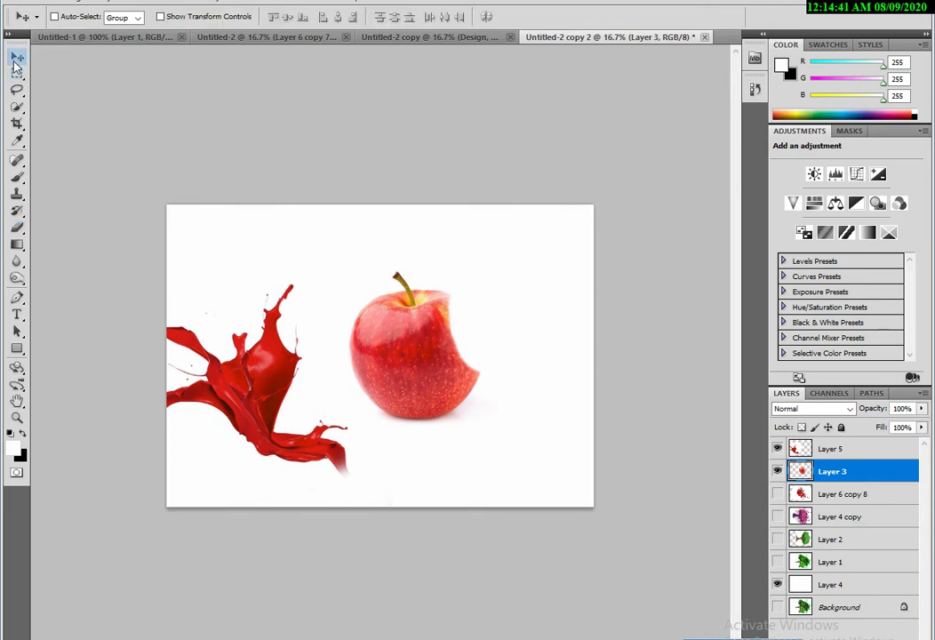
left_click(54, 16)
left_click_drag(281, 407, 495, 338)
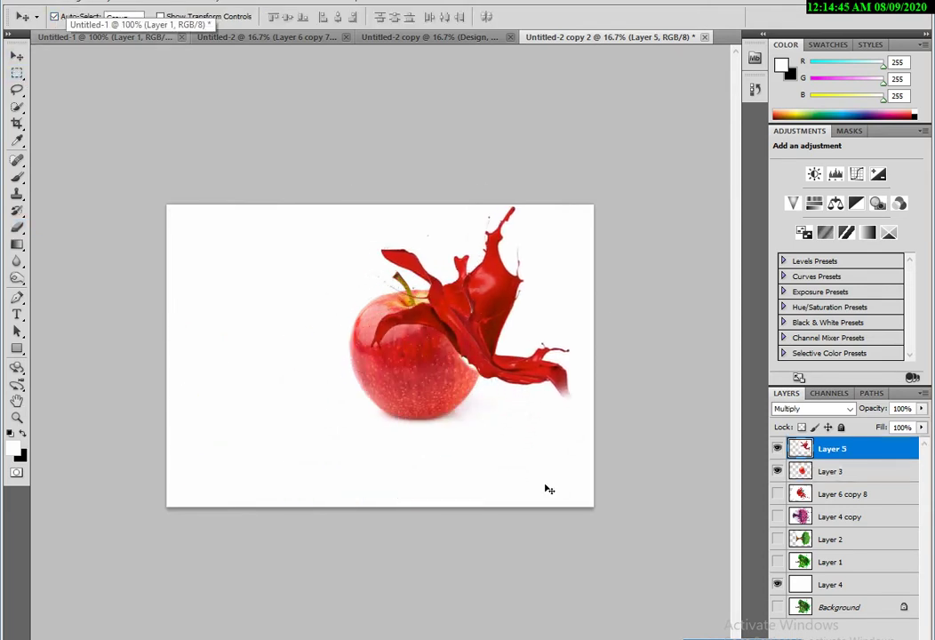
- Rotate the splash to 47.72° and scale it to 67.38% over the apple's bitten edge
key("ctrl+t")
left_click_drag(706, 378, 640, 295)
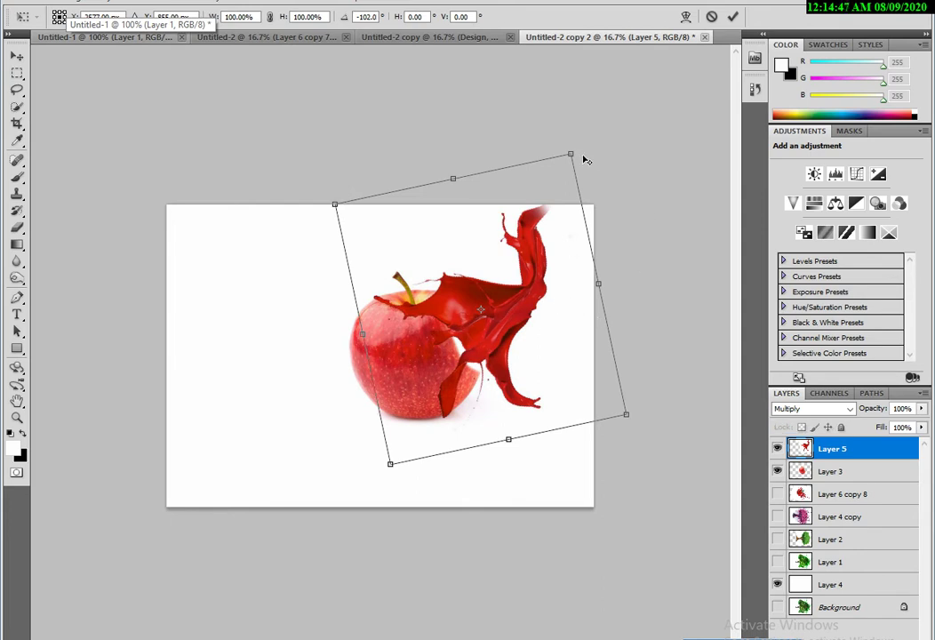
left_click_drag(575, 153, 546, 203)
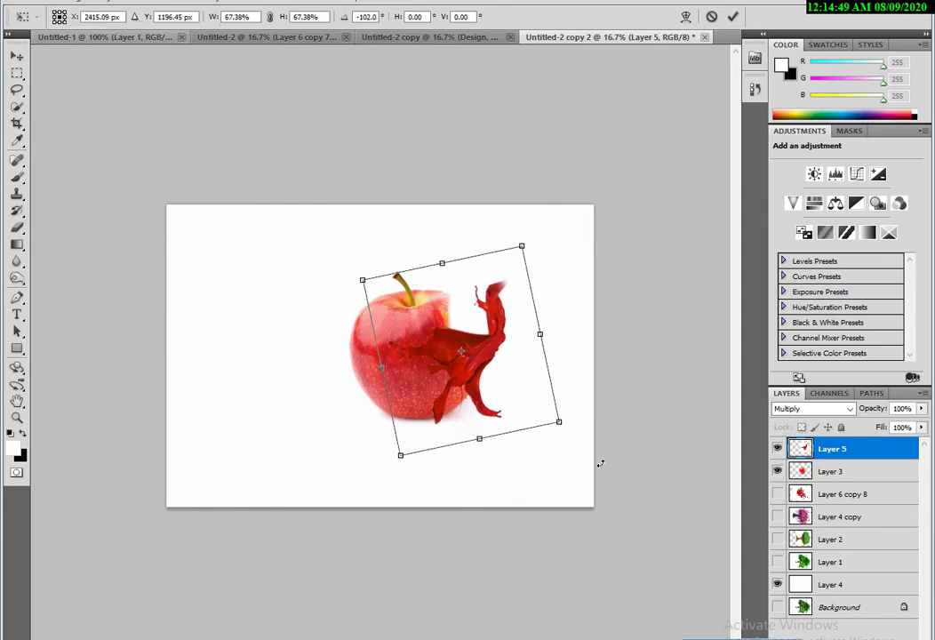
left_click_drag(597, 464, 383, 302)
left_click_drag(487, 357, 505, 322)
left_click_drag(579, 435, 633, 335)
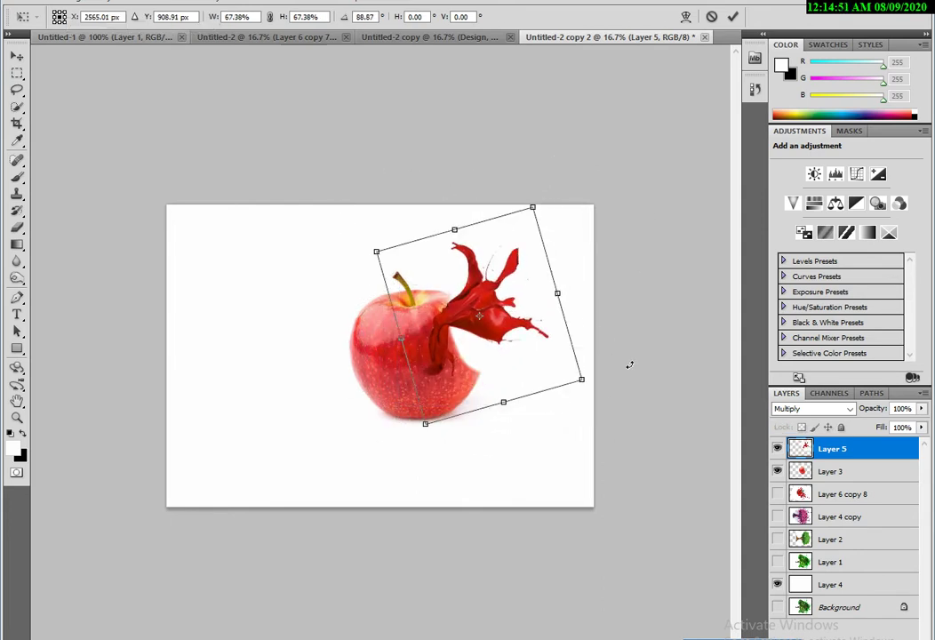
left_click_drag(479, 330, 469, 307)
key("Return")
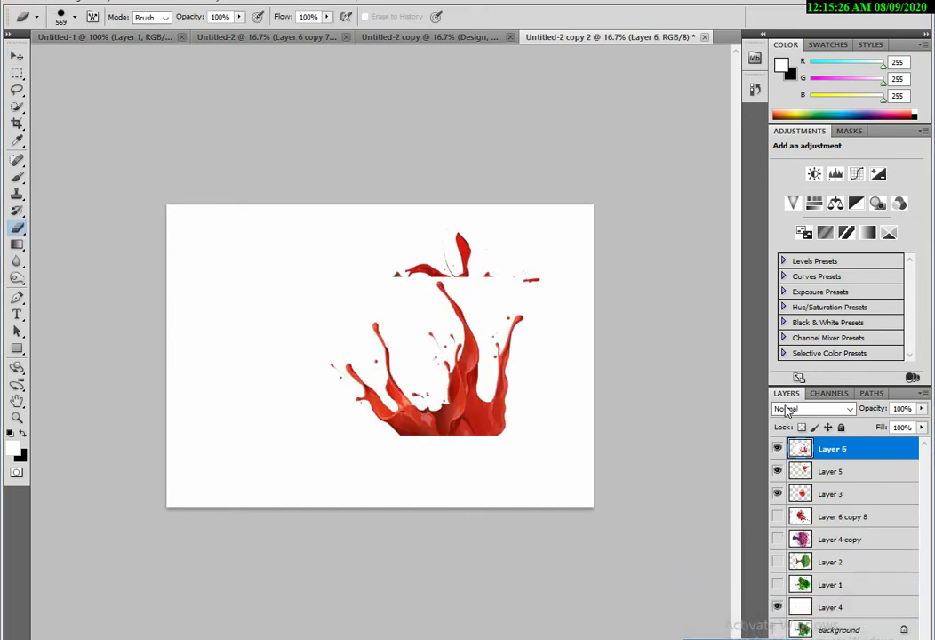
- Set Layer 6 to Multiply blending and hide Layer 5
left_click(786, 410)
left_click(794, 78)
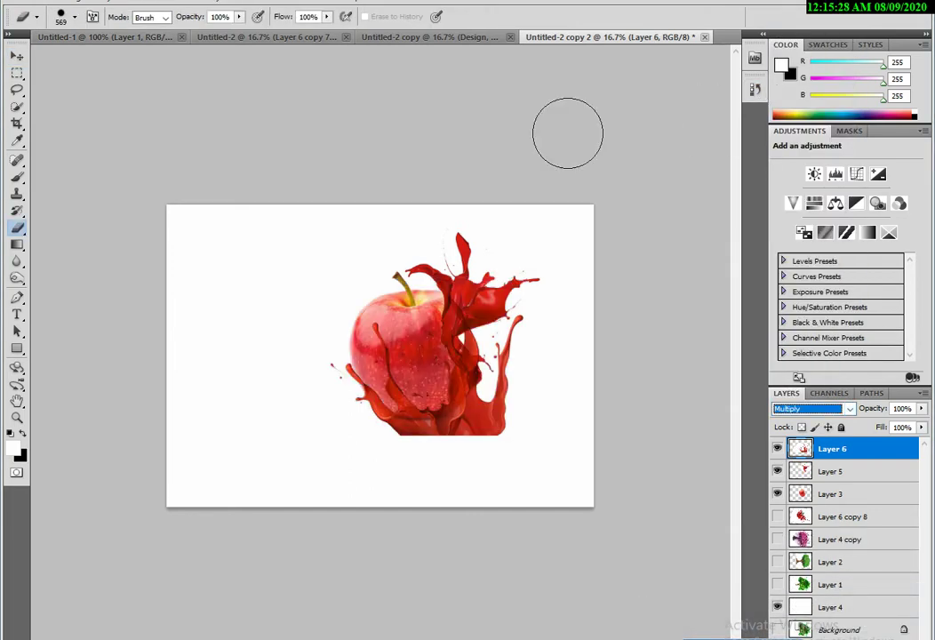
left_click(16, 56)
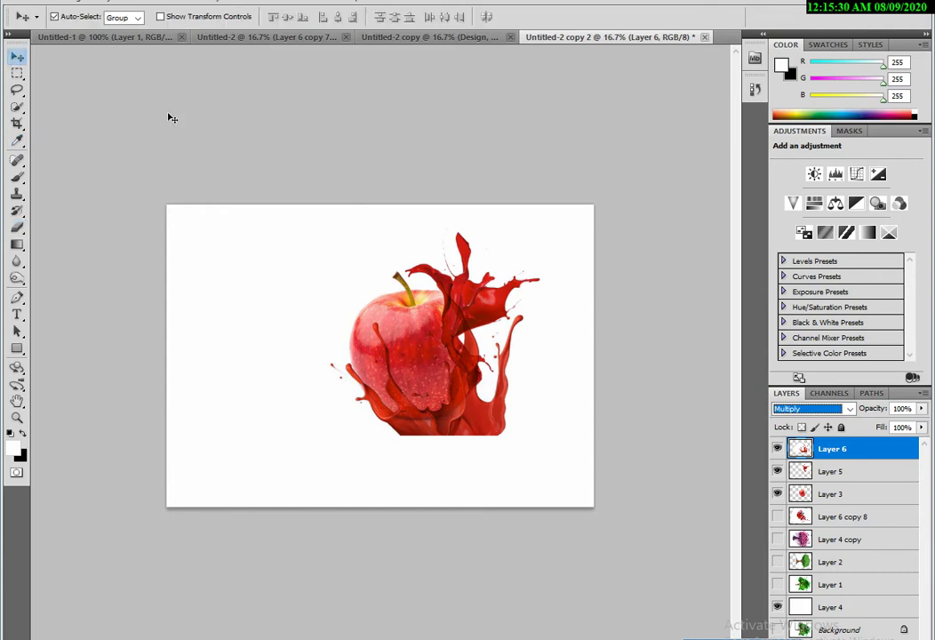
left_click(778, 474)
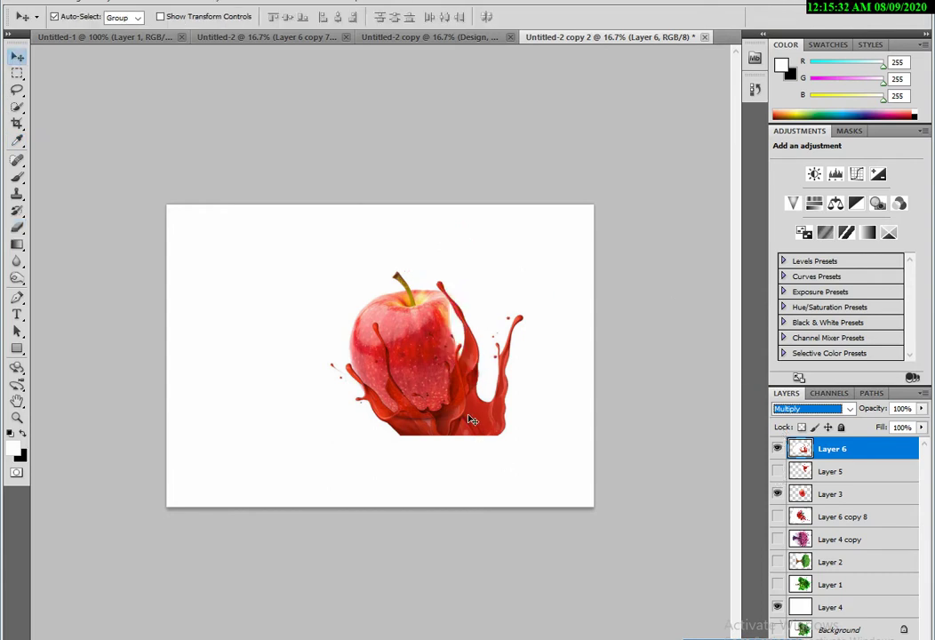
- Rotate the Layer 6 splash to 66.65° and stretch it to 104.56%×127.65% beside the apple
key("ctrl+t")
mouse_move(587, 444)
left_mouse_down()
mouse_move(596, 504)
mouse_move(445, 569)
left_mouse_up()
left_click_drag(475, 442, 507, 344)
mouse_move(560, 389)
left_mouse_down()
mouse_move(515, 462)
mouse_move(487, 431)
left_mouse_up()
left_click_drag(498, 378, 495, 369)
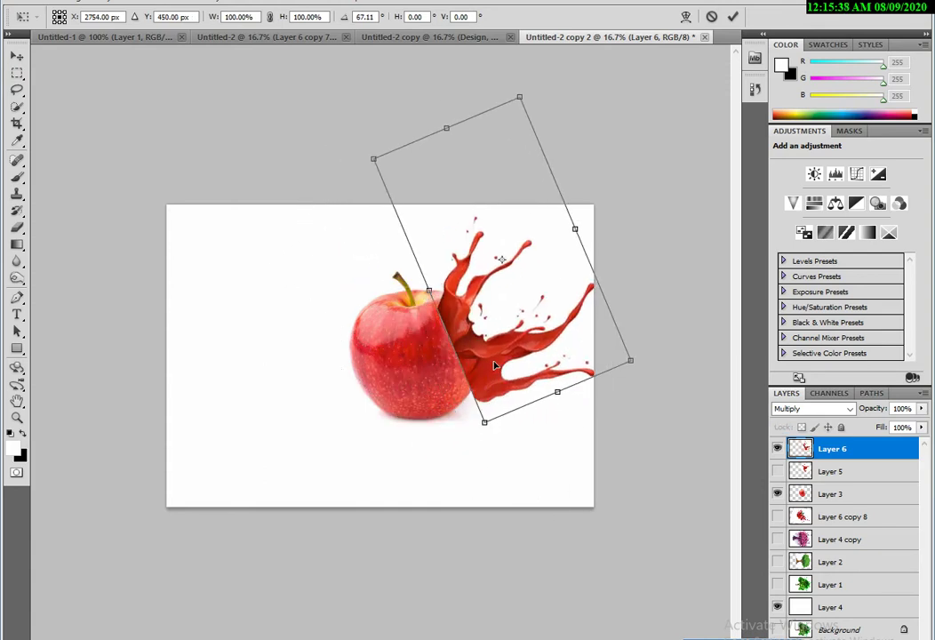
left_click_drag(487, 424, 472, 402)
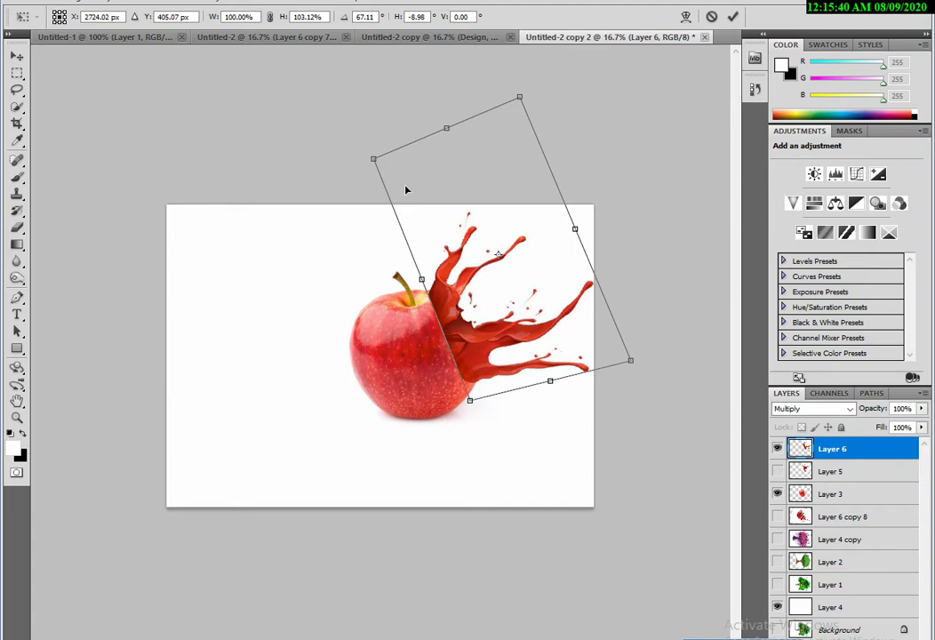
left_click_drag(374, 163, 388, 184)
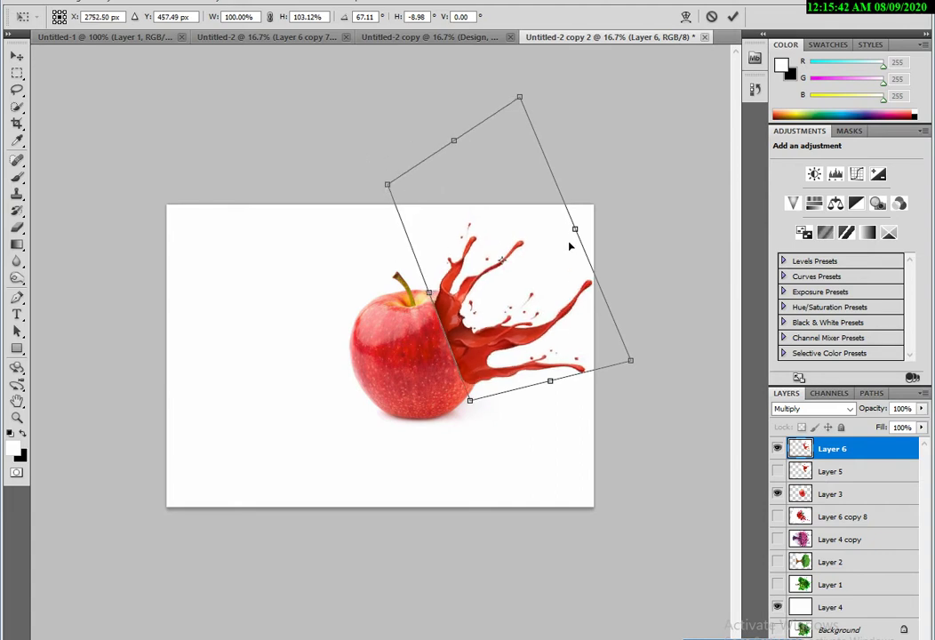
mouse_move(578, 224)
left_mouse_down()
mouse_move(628, 188)
mouse_move(612, 214)
left_mouse_up()
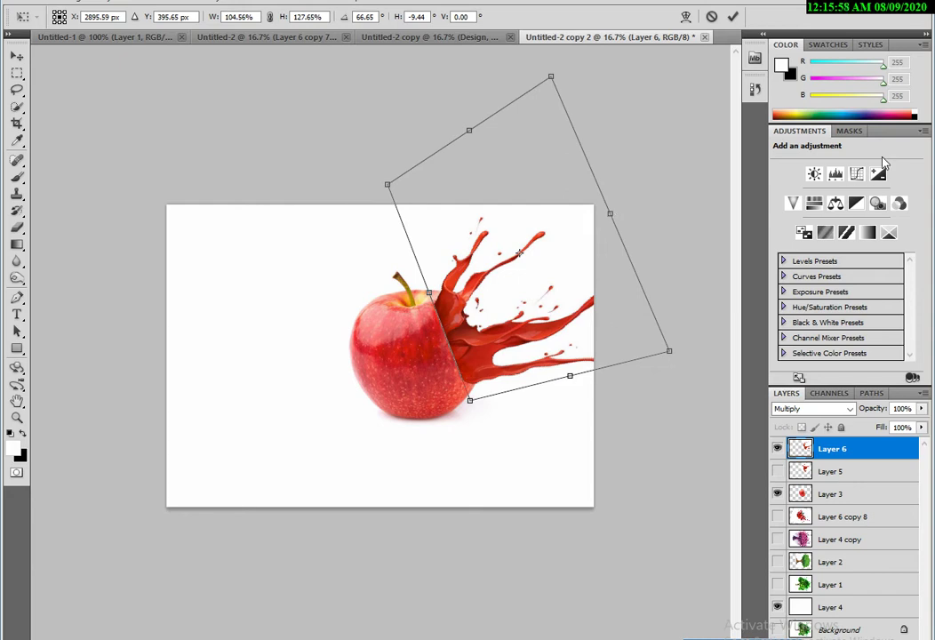
key("Return")
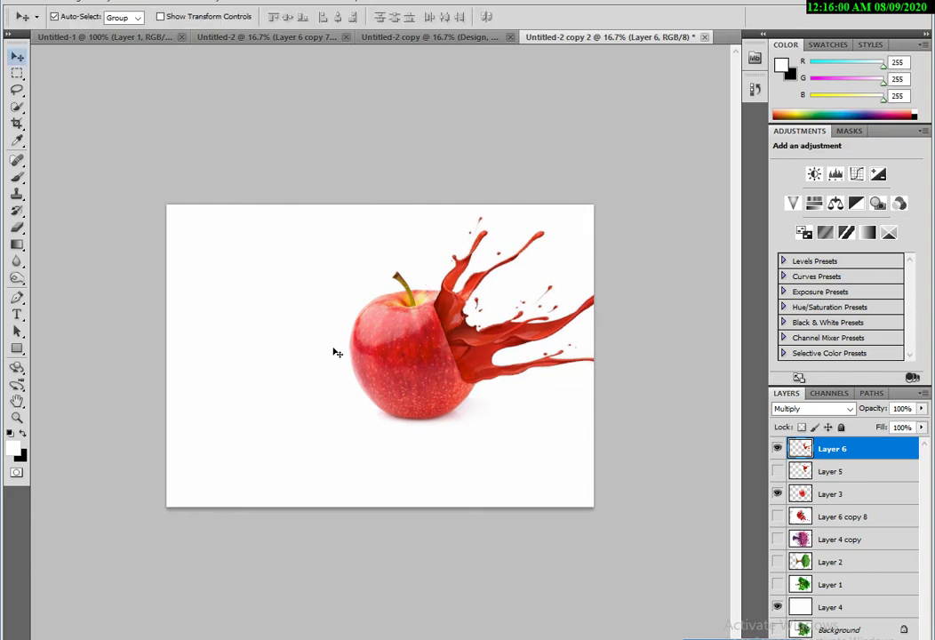
- Zoom the view to 25% and nudge the splash slightly down and left
left_click(17, 417)
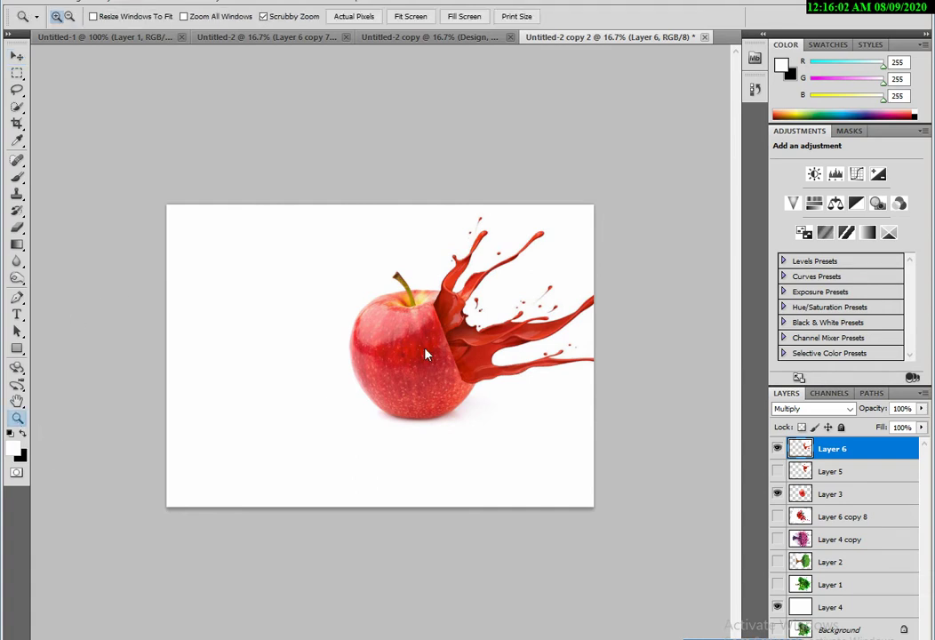
left_click(506, 408)
left_click(17, 55)
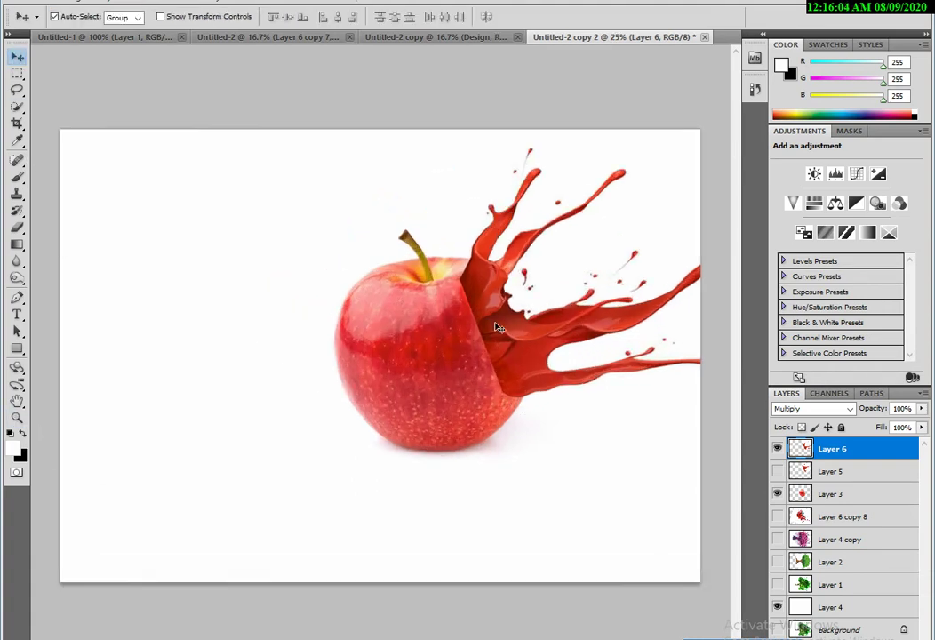
left_click_drag(499, 329, 496, 347)
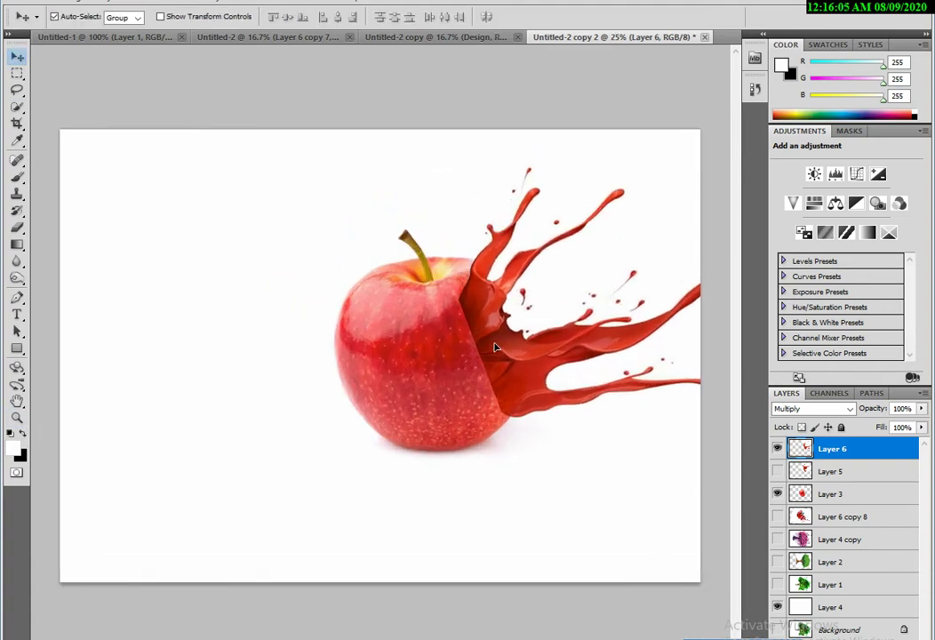
- Set the eraser to 236 px with 0% hardness for soft blending over the apple
left_click(19, 230)
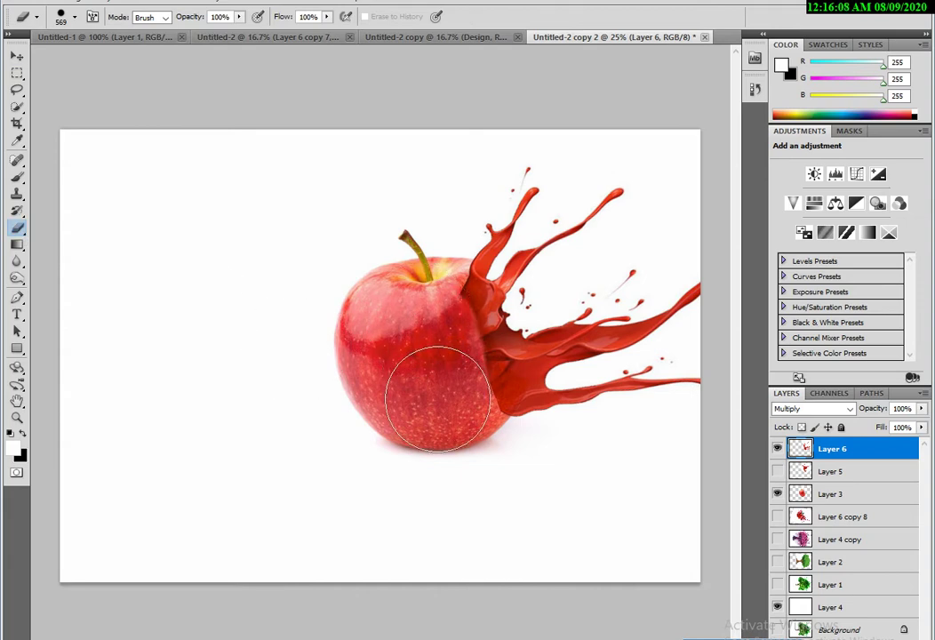
right_click(468, 375)
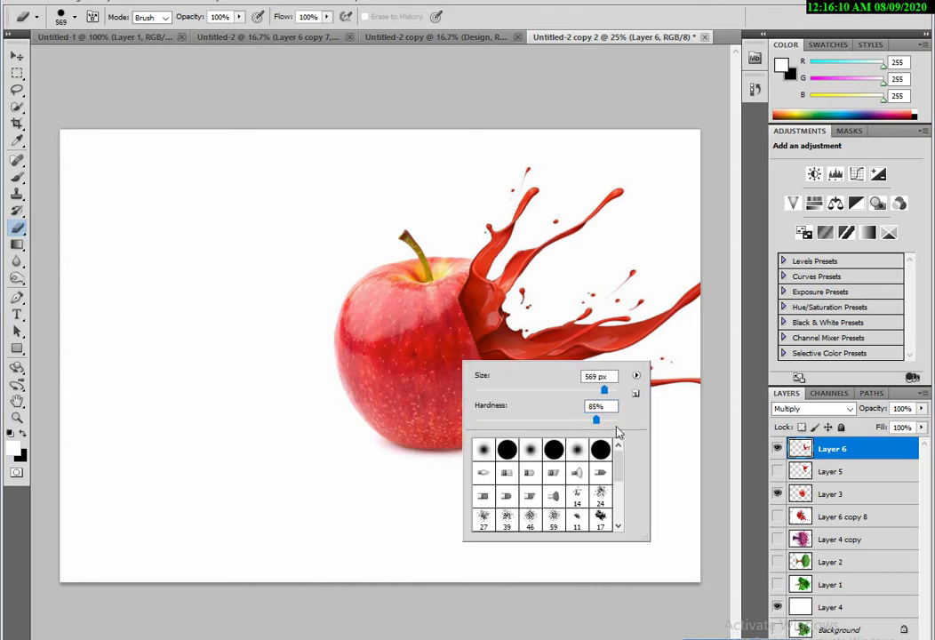
mouse_move(595, 420)
left_mouse_down()
mouse_move(573, 422)
mouse_move(591, 392)
left_mouse_up()
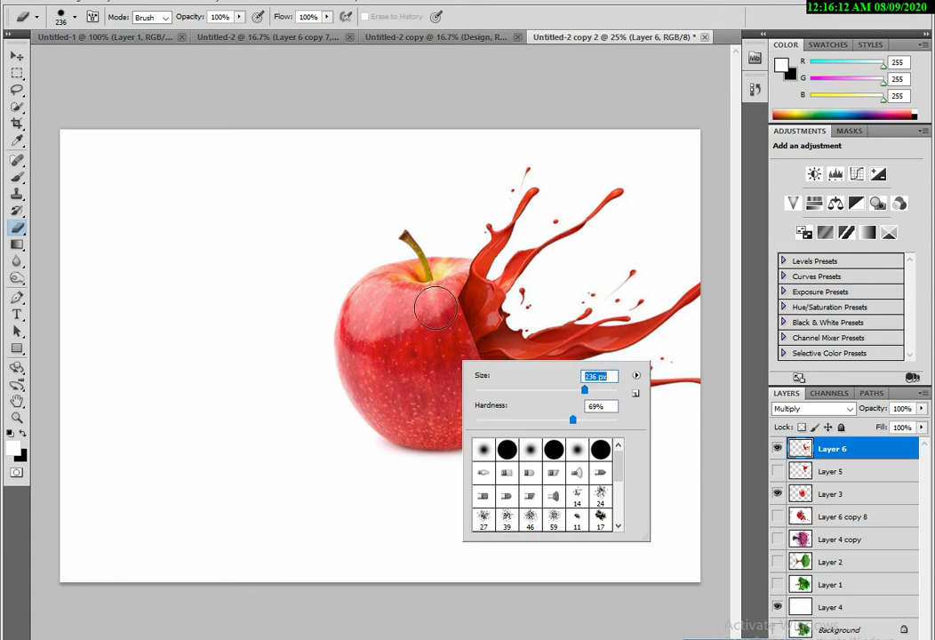
key("Return")
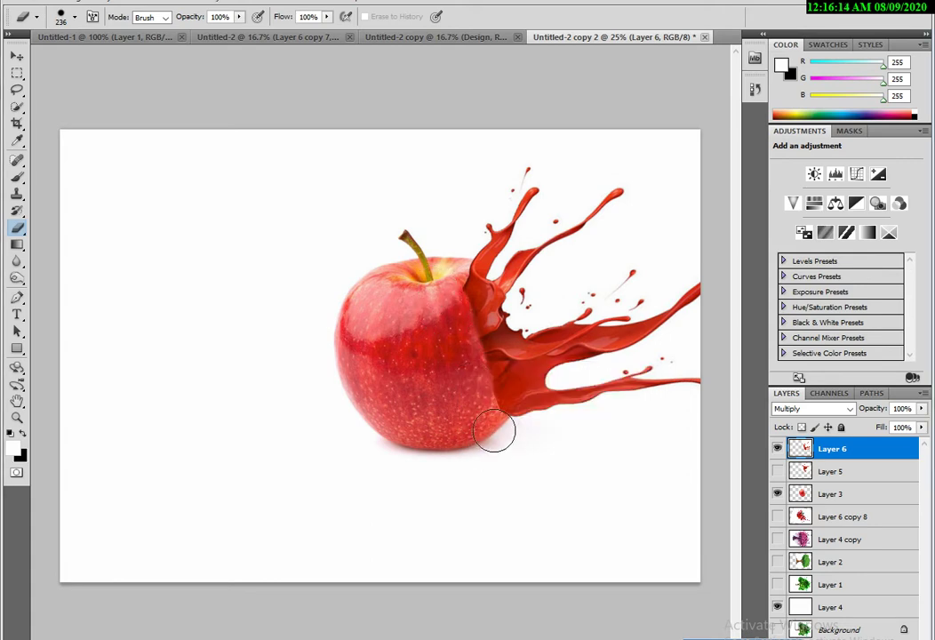
right_click(493, 420)
left_click_drag(605, 476, 483, 483)
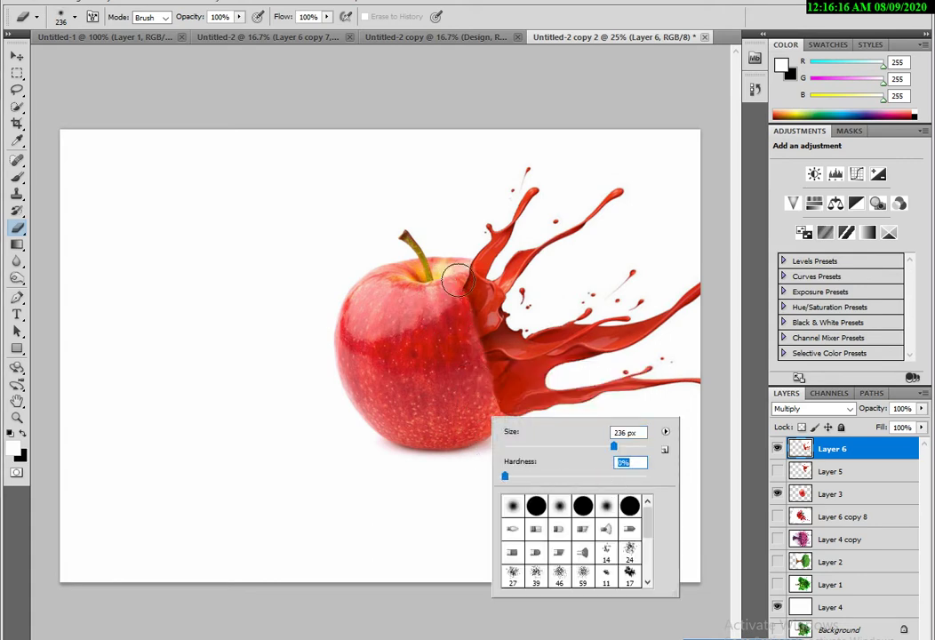
key("Return")
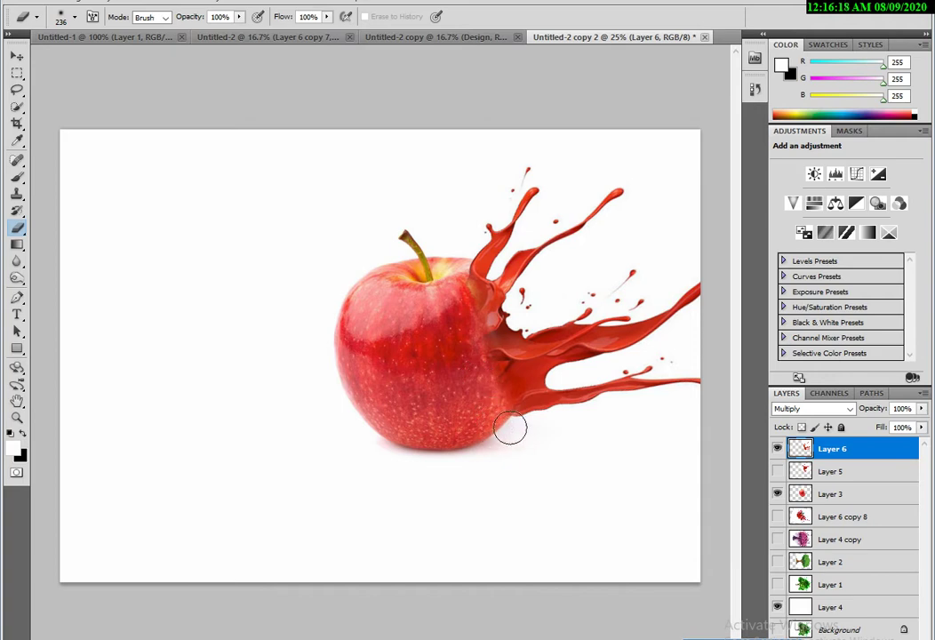
key("ctrl+t")
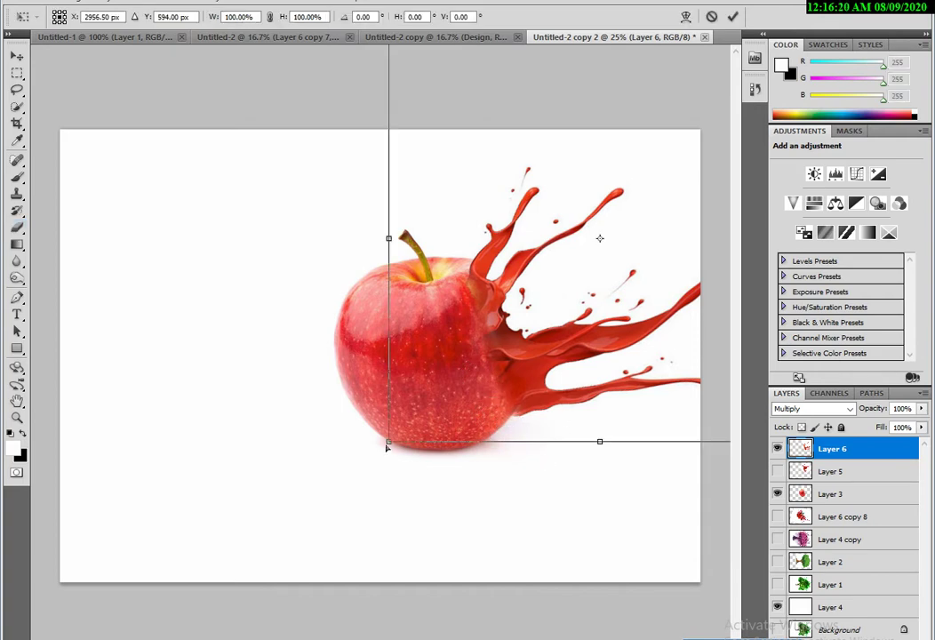
- Distort the Layer 6 splash downward and shrink it to about 85%
left_click_drag(388, 448, 428, 466)
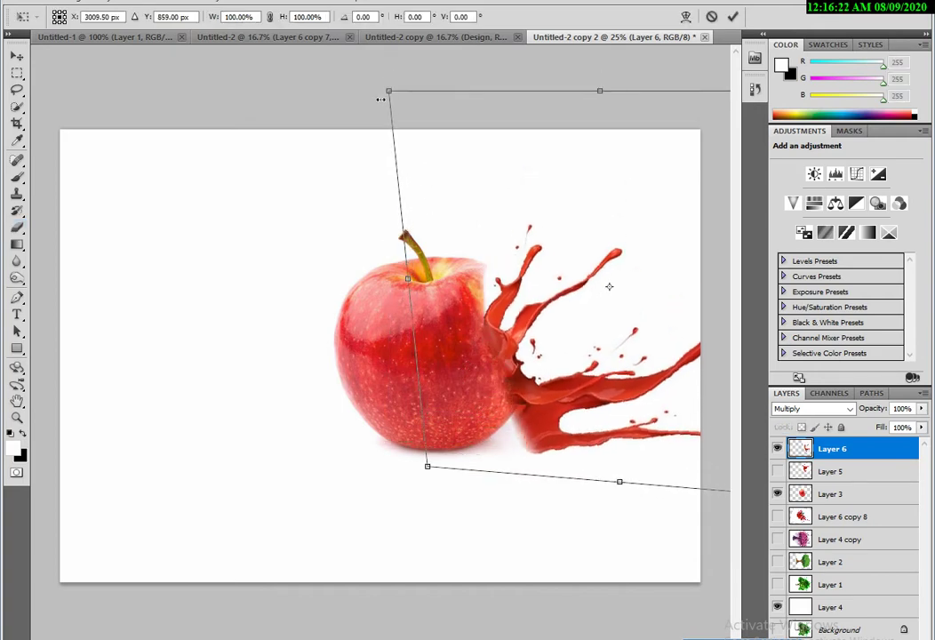
mouse_move(401, 107)
left_mouse_down()
mouse_move(546, 315)
mouse_move(544, 304)
left_mouse_up()
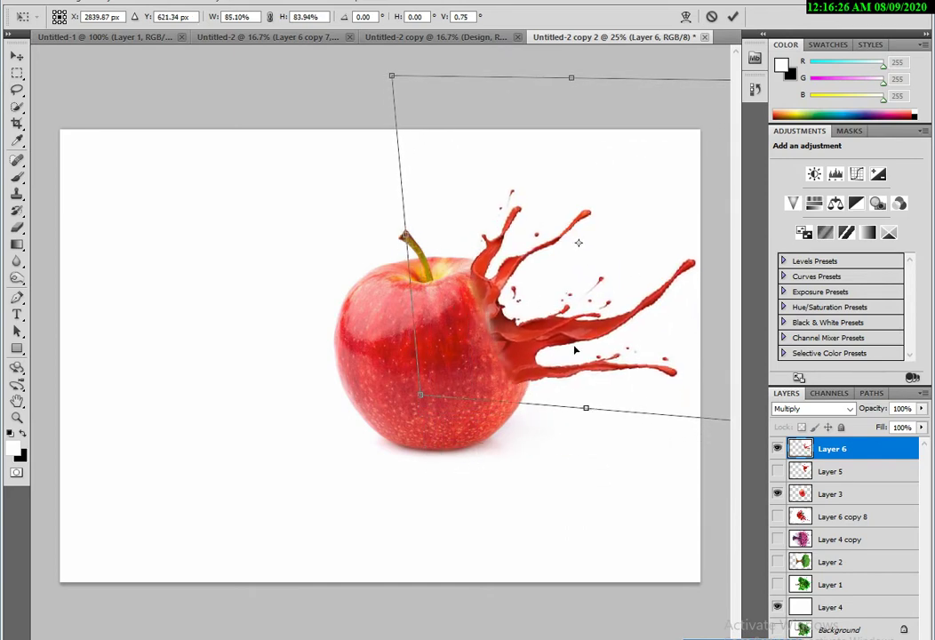
key("Return")
- Zoom out to the whole canvas and nudge the splash slightly left
key("e")
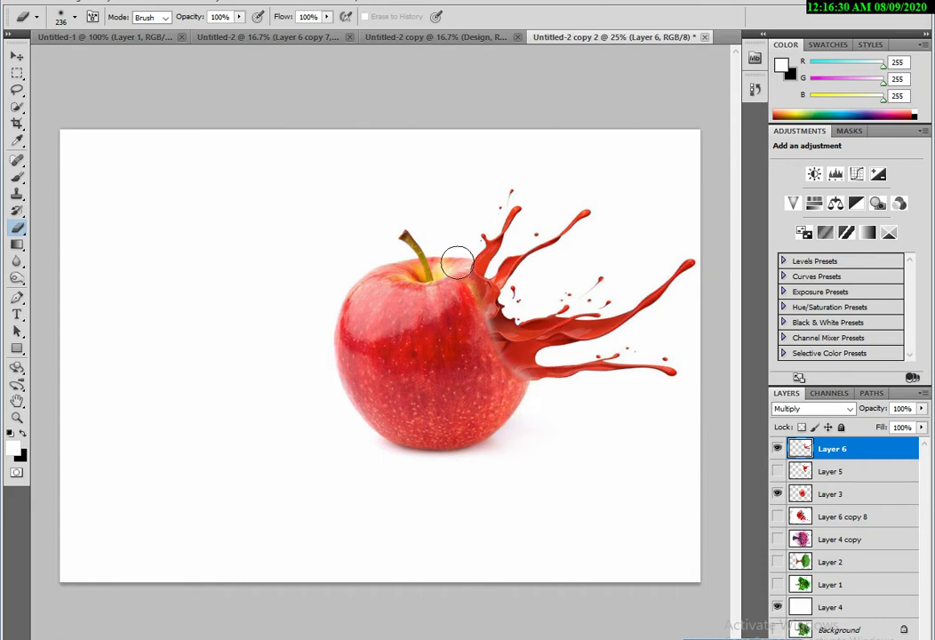
left_click(17, 418)
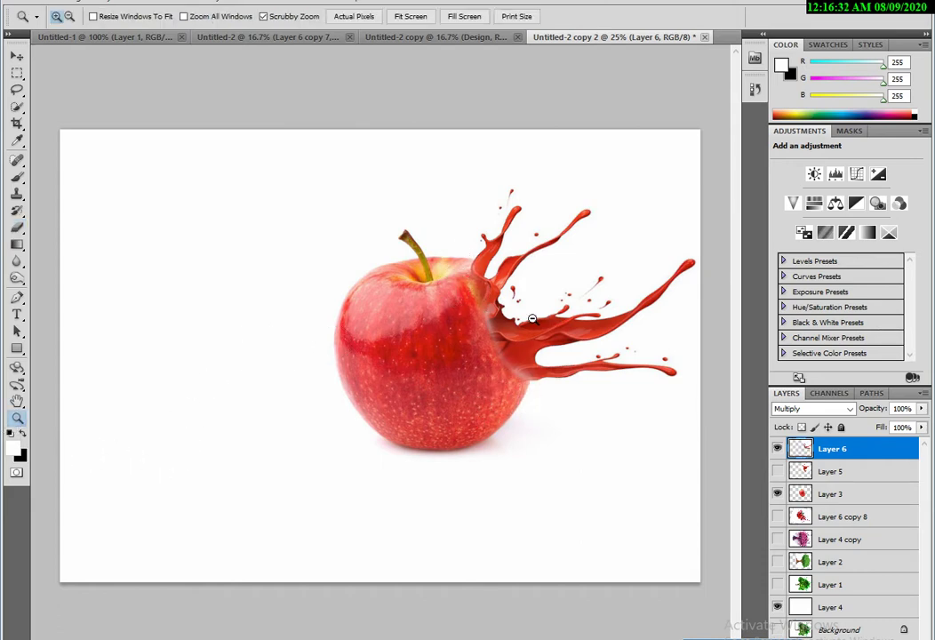
left_click(438, 263, "alt")
left_click(16, 57)
left_click_drag(494, 358, 487, 361)
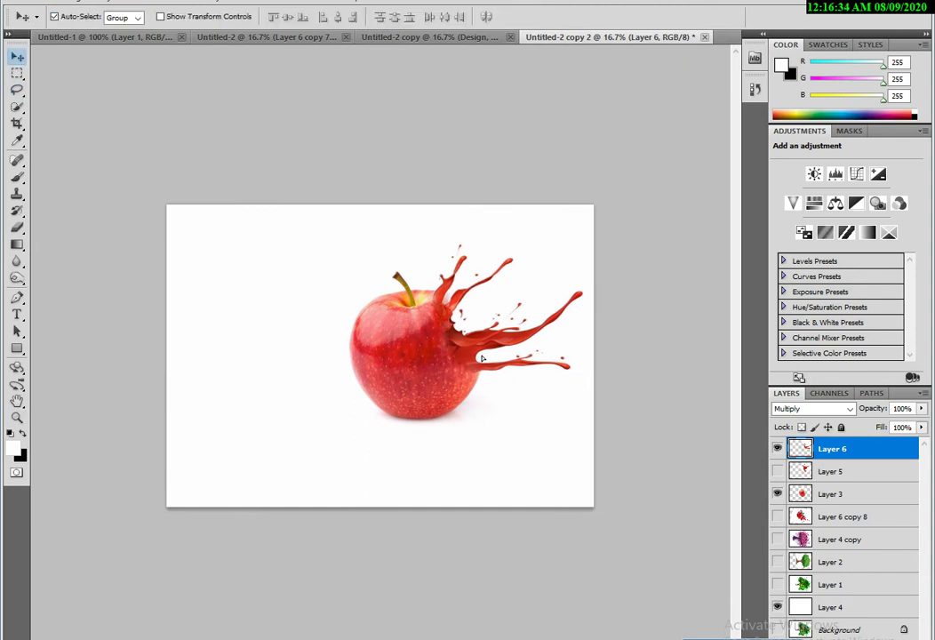
key("ctrl+z")
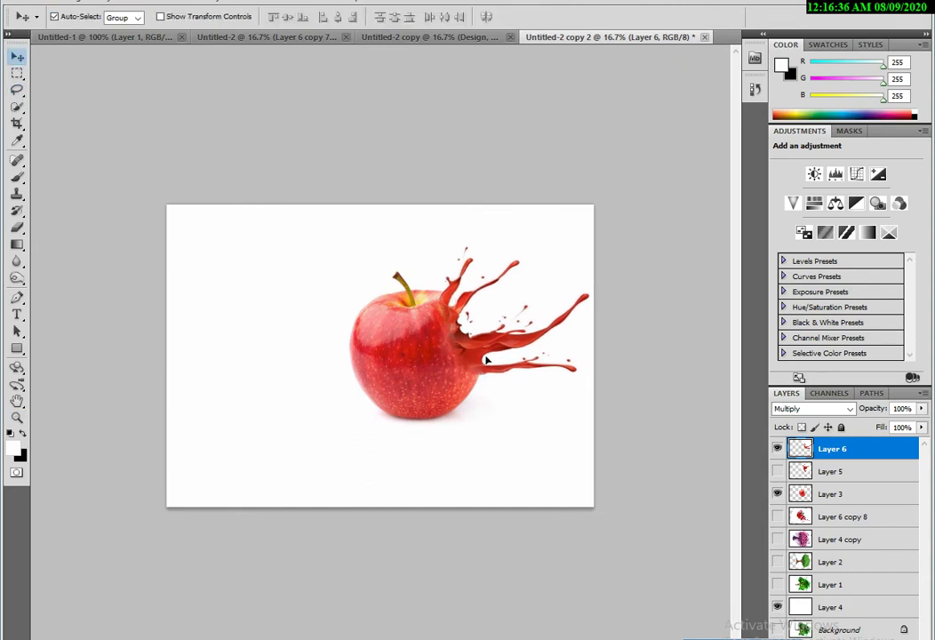
key("ctrl+z")
- Duplicate Layer 6, flip the copy vertically, rotate it 123° and scale to about 112%
mouse_move(487, 361)
left_mouse_down()
mouse_move(487, 403)
mouse_move(503, 50)
left_mouse_up()
key("ctrl+t")
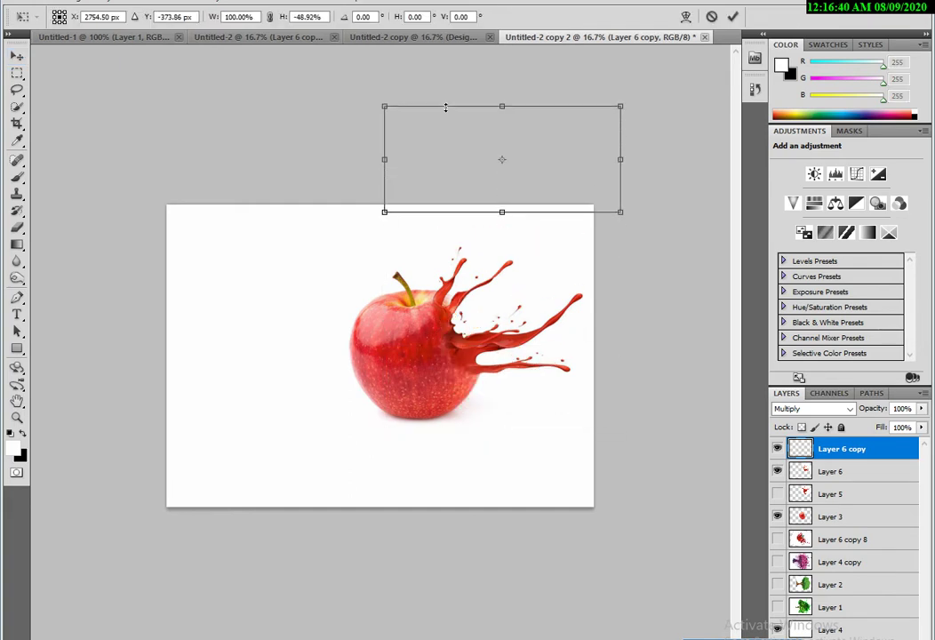
left_click_drag(468, 105, 477, 321)
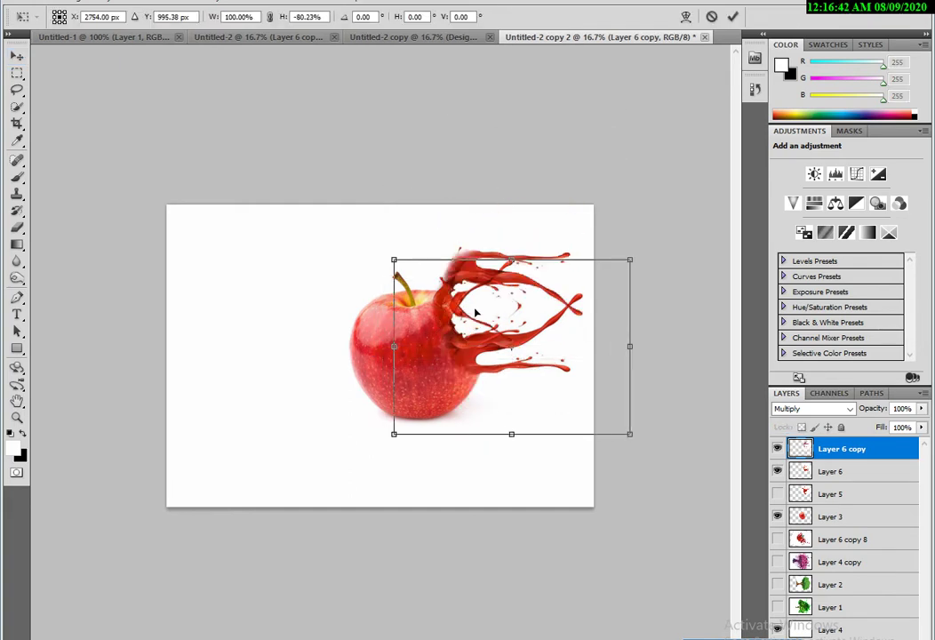
left_click_drag(543, 440, 652, 328)
left_click_drag(503, 355, 524, 343)
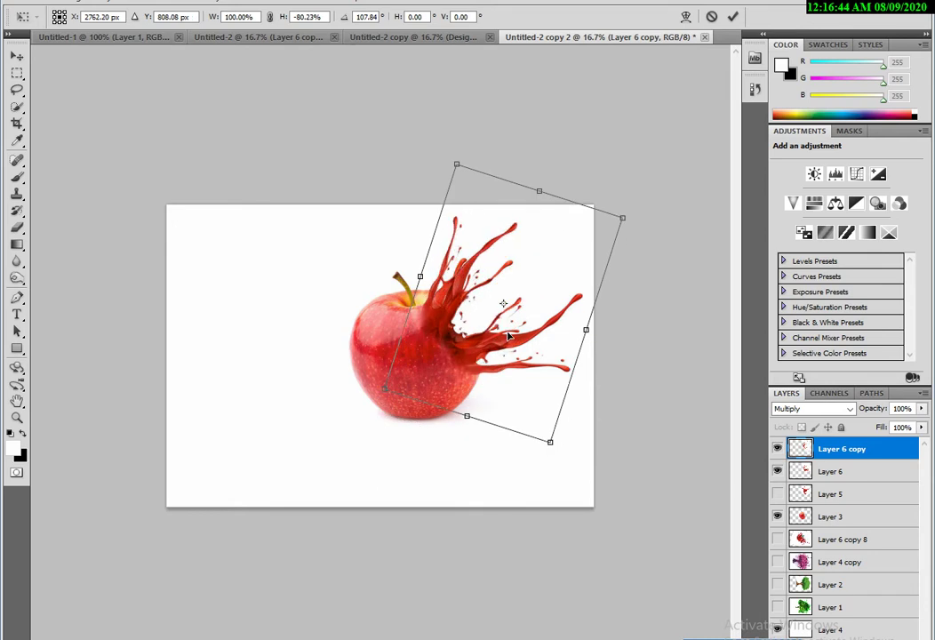
mouse_move(615, 330)
left_mouse_down()
mouse_move(637, 369)
mouse_move(549, 439)
left_mouse_up()
left_click_drag(659, 256, 698, 260)
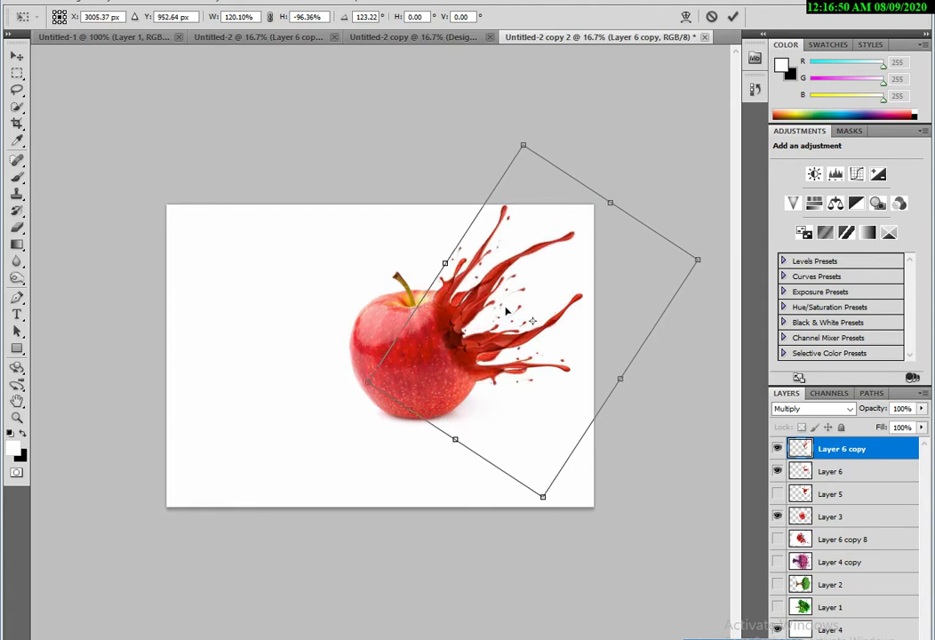
left_click_drag(506, 310, 513, 309)
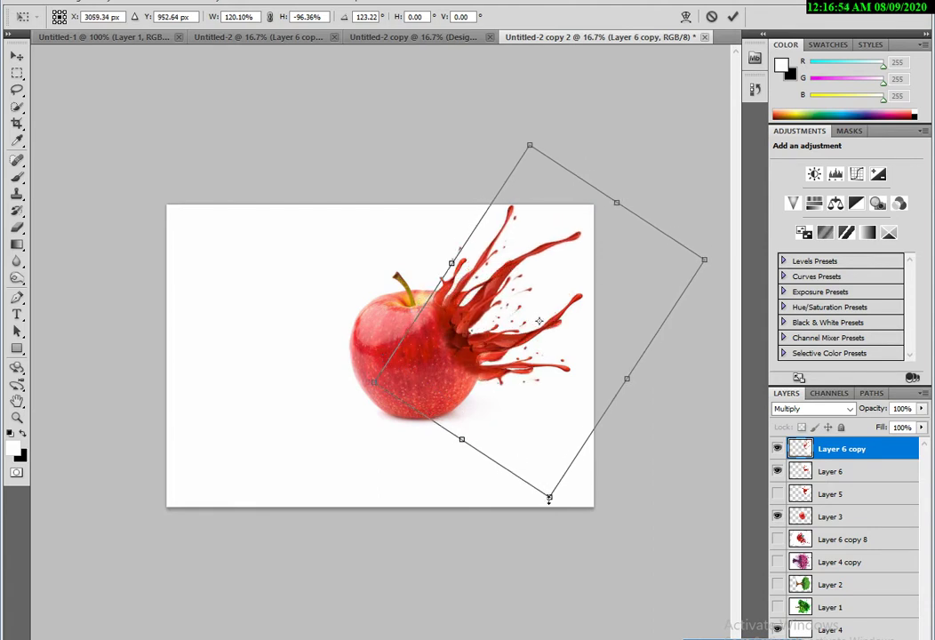
left_click_drag(550, 498, 547, 480)
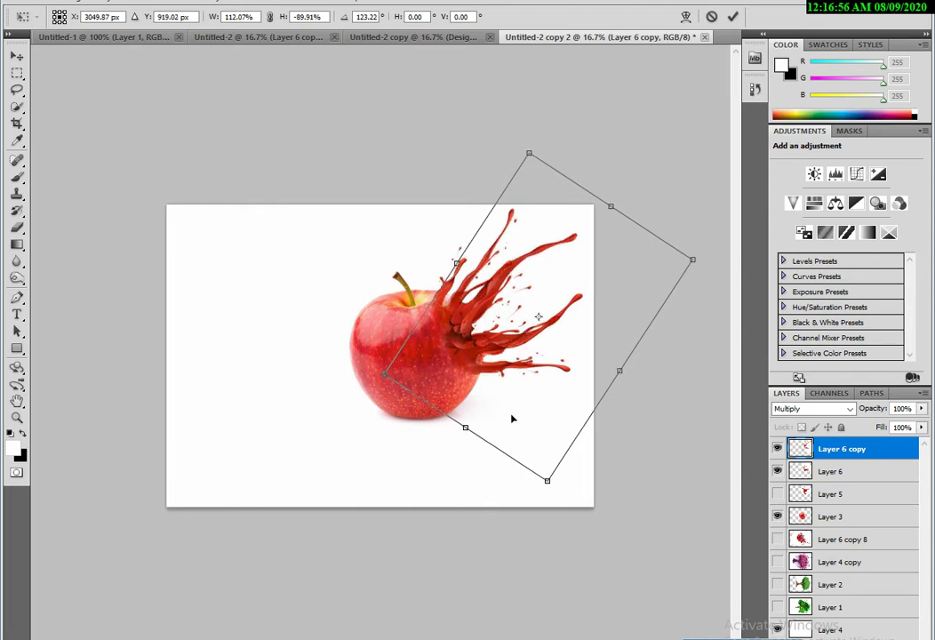
key("Return")
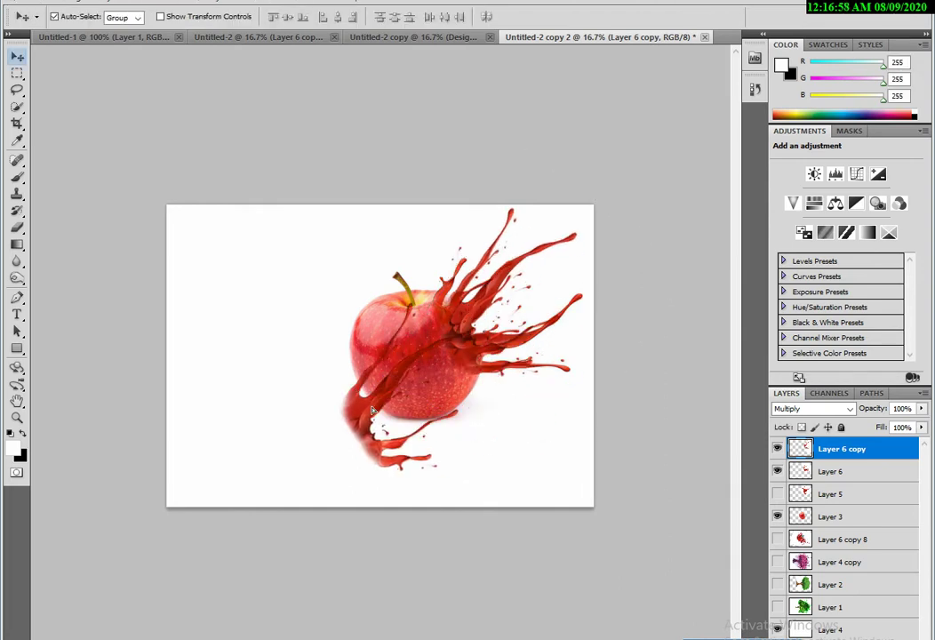
key("ctrl+j")
- Rotate Layer 6 copy 2 to about -90° so it sprays upward from the apple's top
key("ctrl+t")
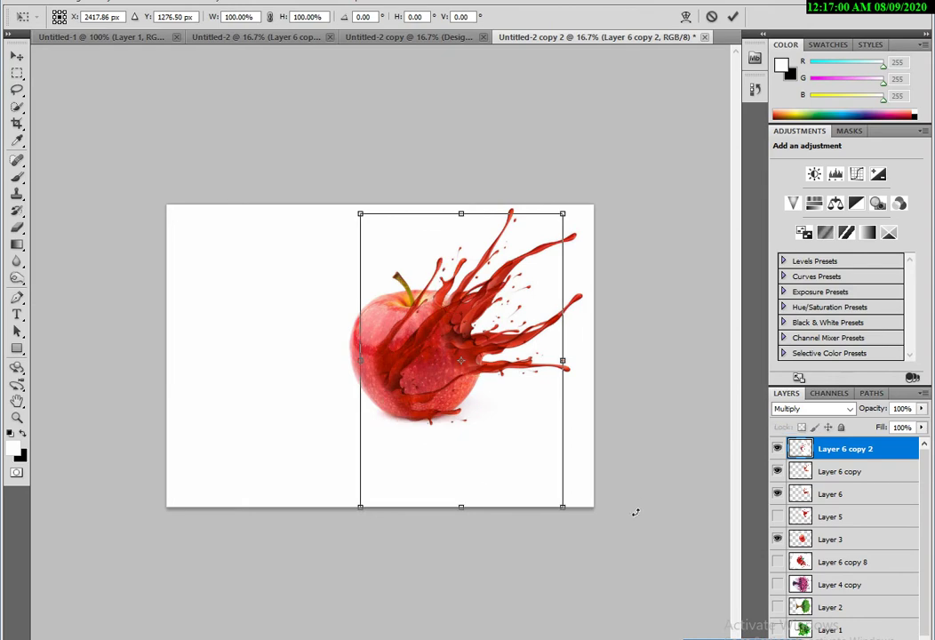
left_click_drag(635, 509, 277, 223)
mouse_move(462, 358)
left_mouse_down()
mouse_move(329, 400)
mouse_move(309, 330)
left_mouse_up()
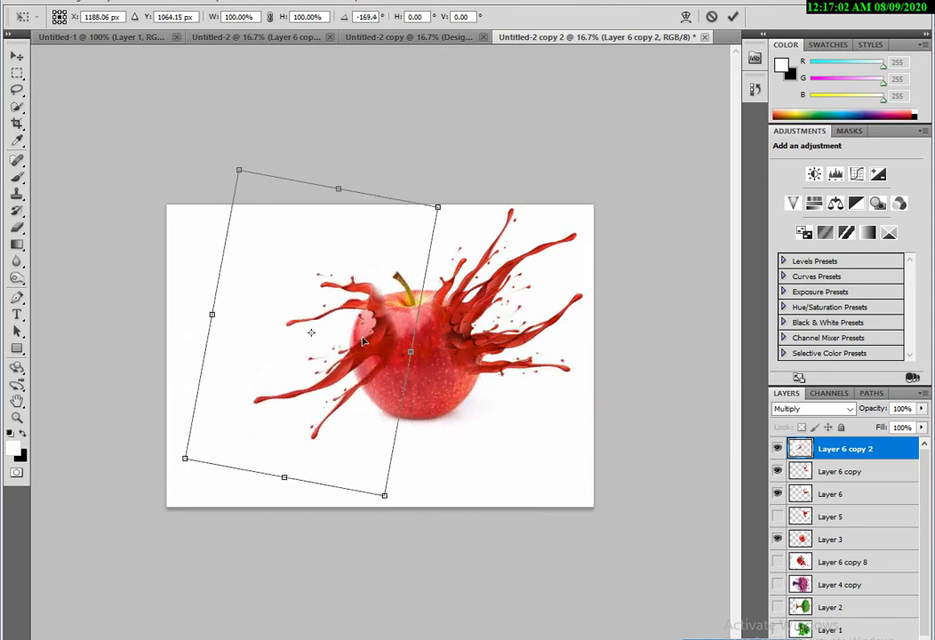
mouse_move(396, 573)
left_mouse_down()
mouse_move(356, 492)
mouse_move(418, 463)
left_mouse_up()
left_click_drag(311, 338, 407, 303)
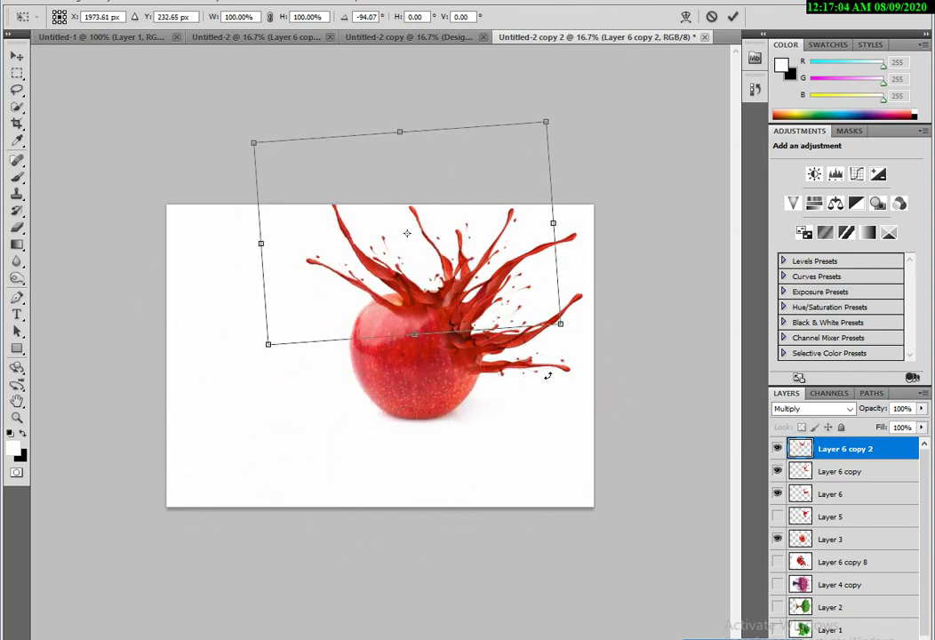
mouse_move(548, 376)
left_mouse_down()
mouse_move(553, 424)
mouse_move(557, 405)
left_mouse_up()
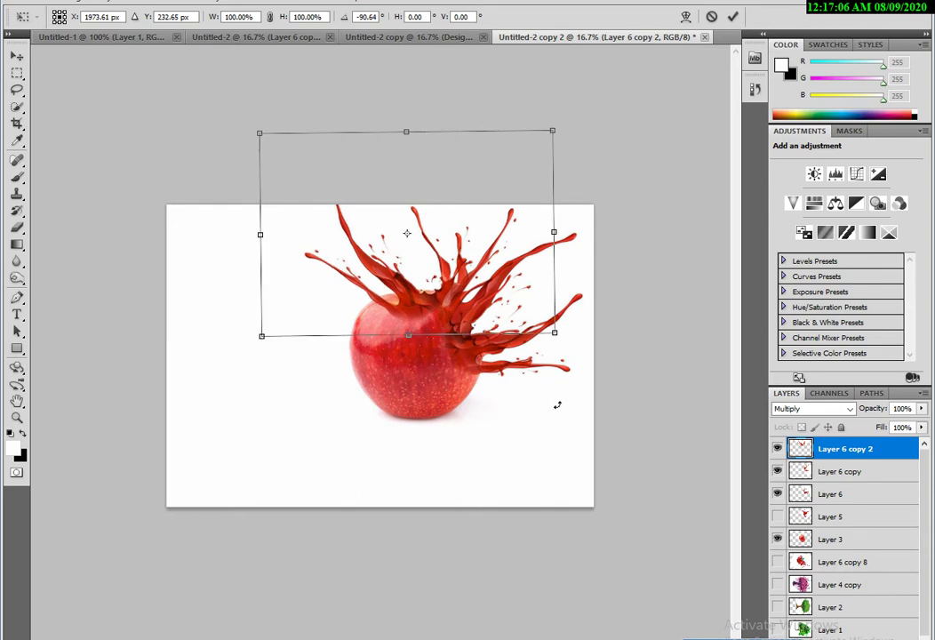
key("Return")
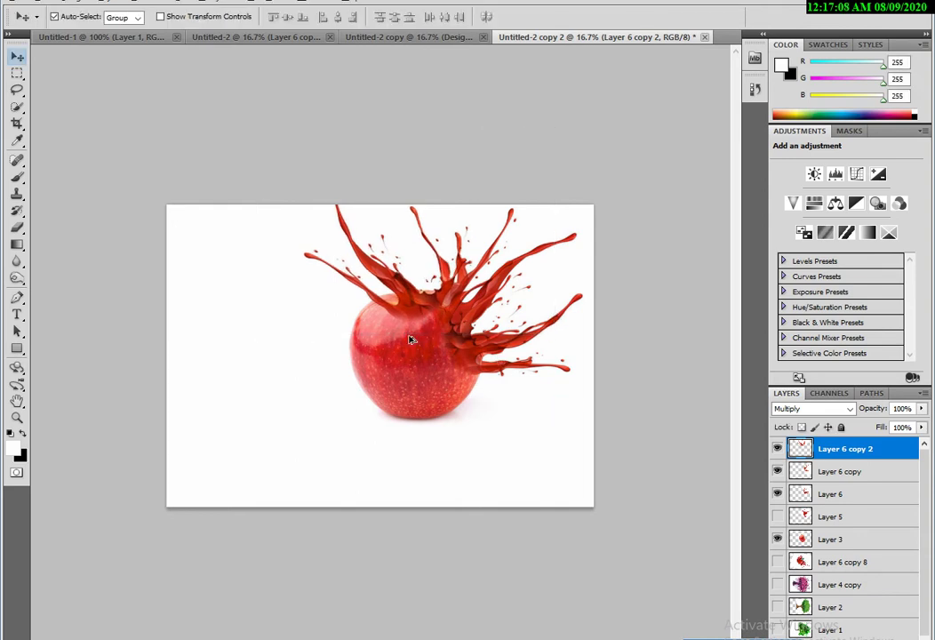
- Duplicate the splash as Layer 6 copy 3 and stretch it along the canvas's left side
left_click_drag(396, 283, 480, 364)
key("ctrl+t")
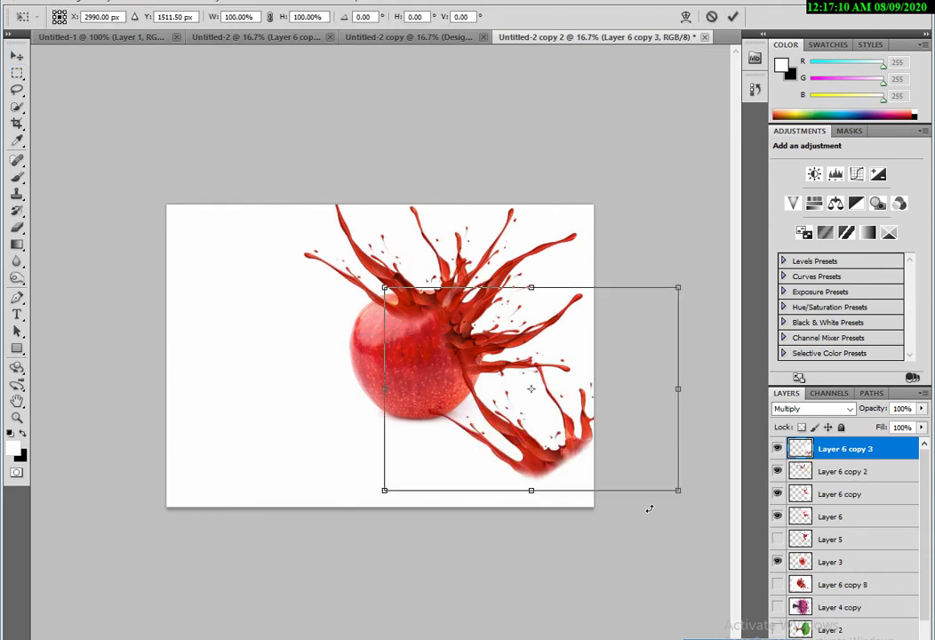
left_click_drag(531, 494, 250, 408)
left_click_drag(530, 407, 530, 548)
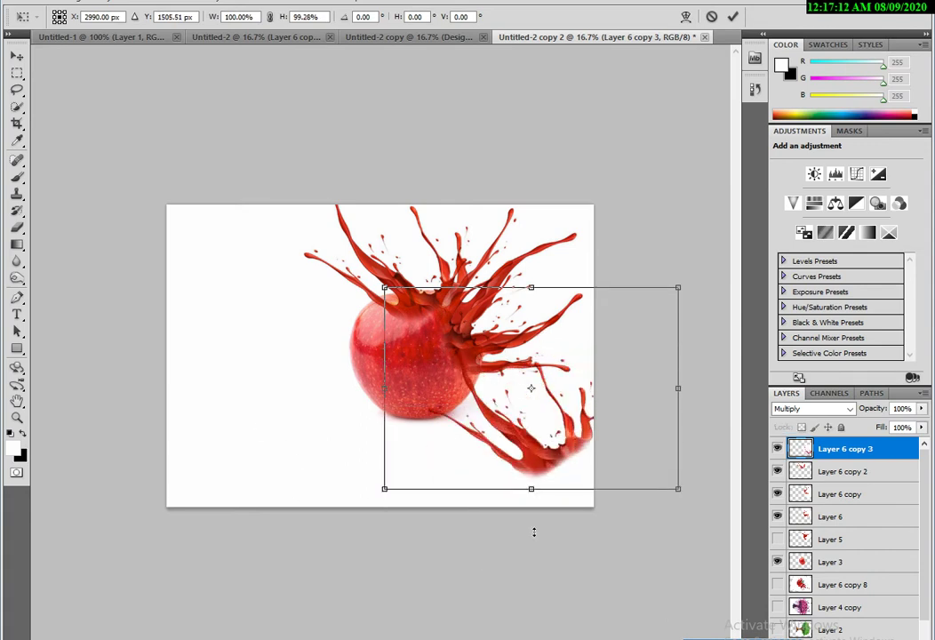
left_click_drag(565, 486, 271, 420)
key("Return")
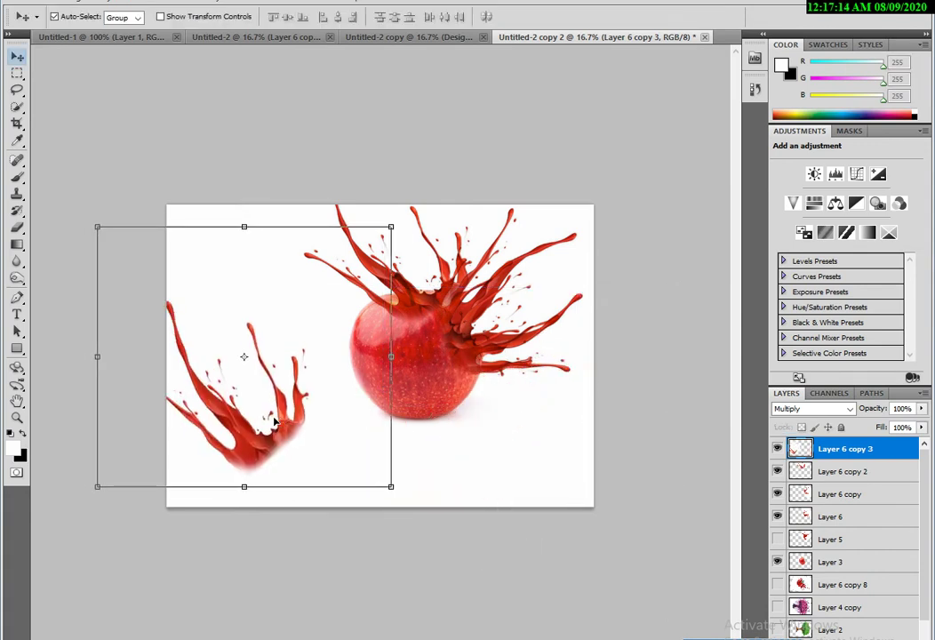
- Erase the lower-left splash's unwanted end with an 813 px eraser, raising hardness to 20%
left_click(20, 229)
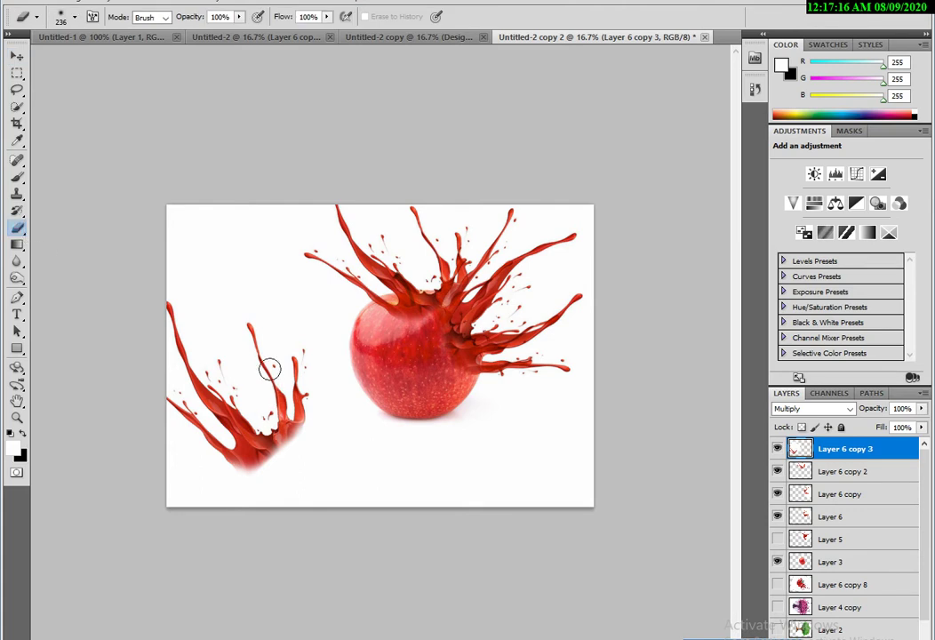
left_click_drag(262, 331, 284, 428)
right_click(275, 356)
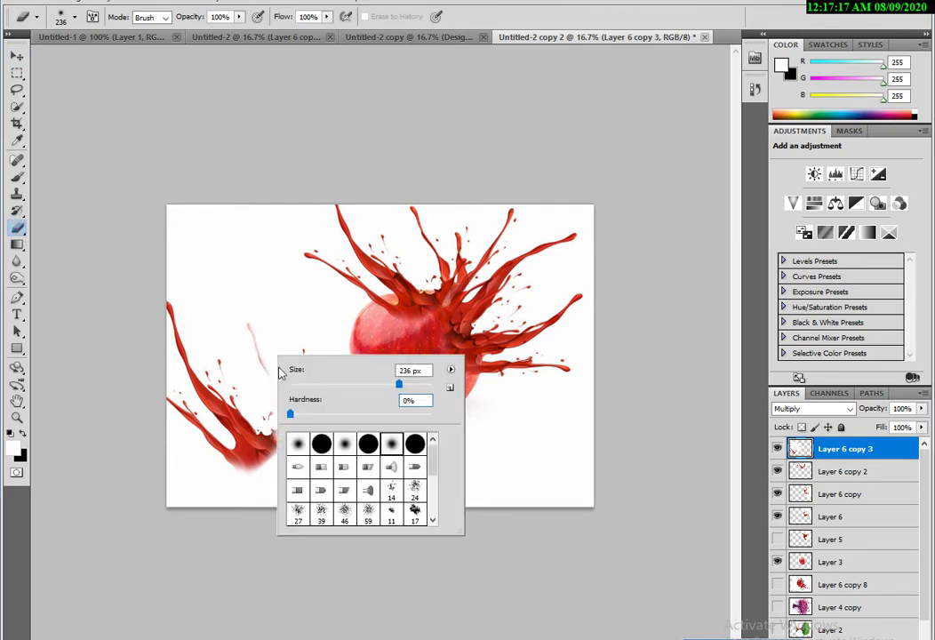
left_click(282, 274)
left_click_drag(309, 386, 335, 463)
right_click(357, 414)
left_click_drag(397, 458, 427, 458)
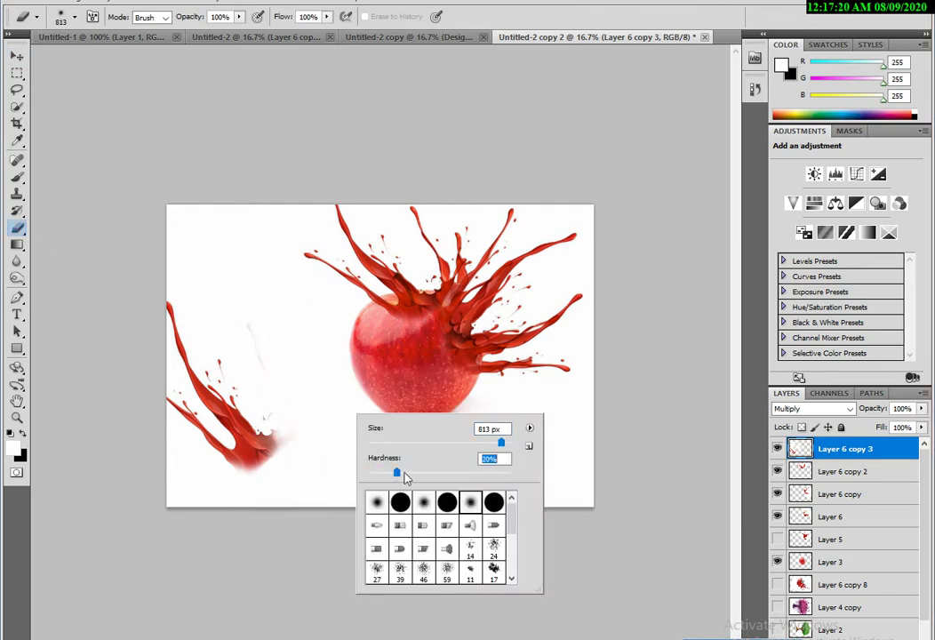
left_click(212, 520)
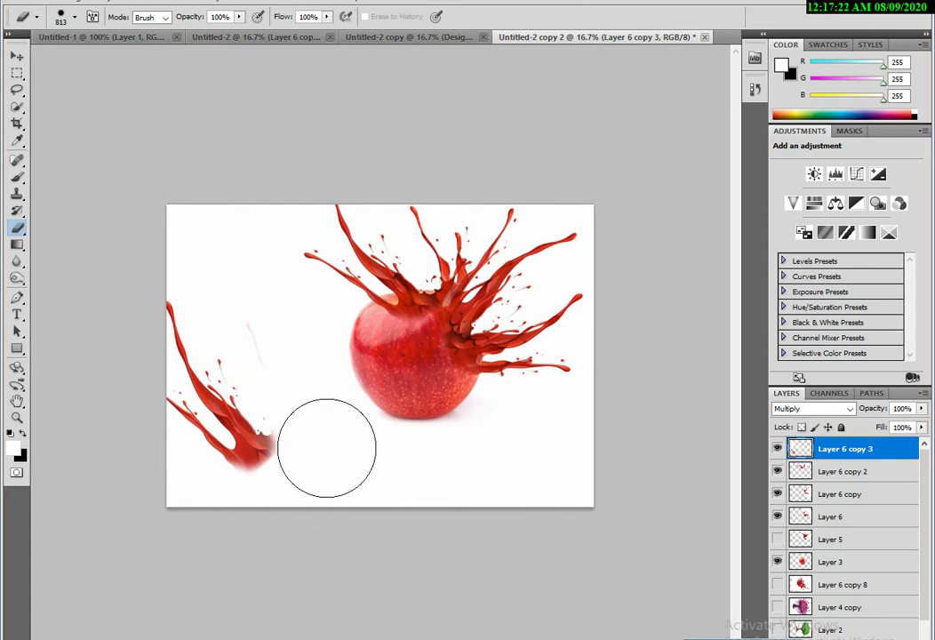
left_click(17, 56)
- Rotate Layer 6 copy 3 to 80.72° and place it across the apple's right side
left_click_drag(203, 426, 273, 447)
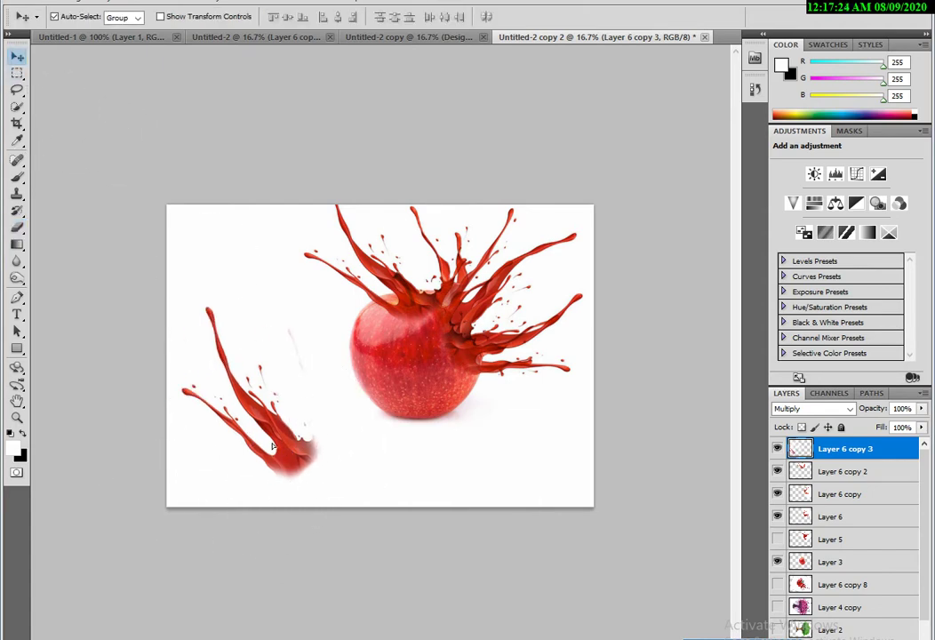
key("ctrl+t")
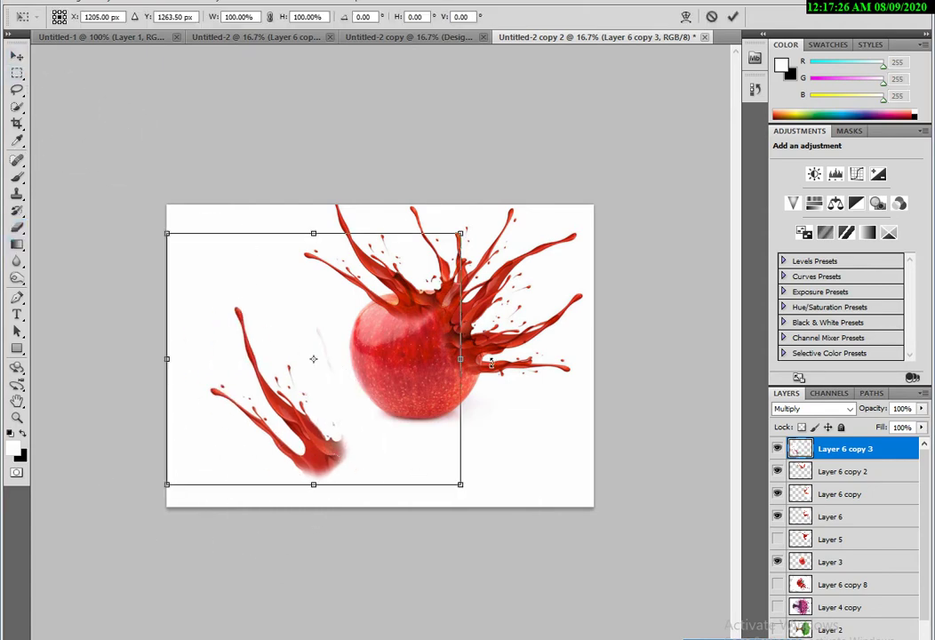
left_click_drag(471, 498, 298, 569)
left_click_drag(306, 387, 442, 308)
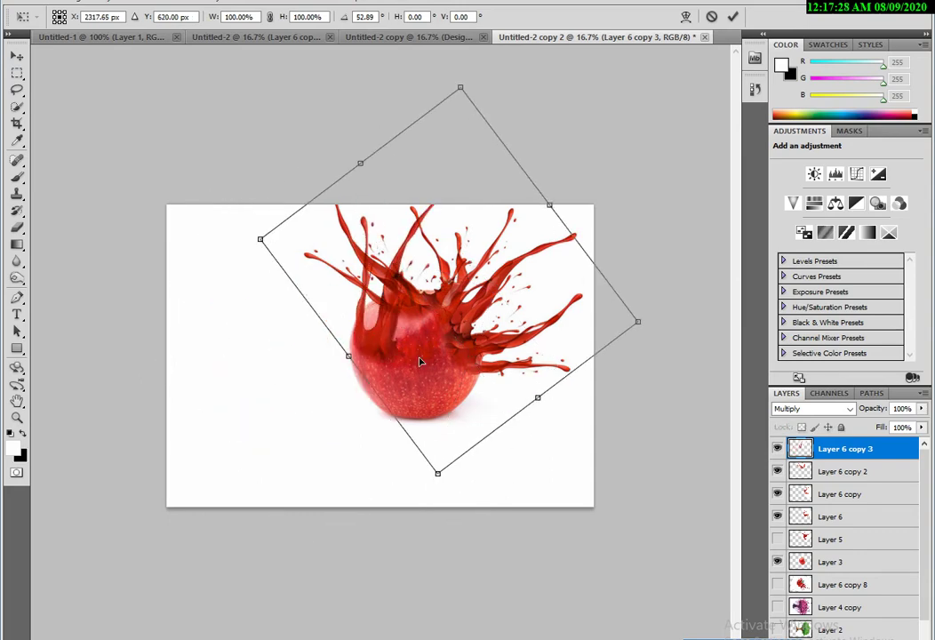
left_click_drag(420, 361, 508, 332)
left_click_drag(586, 403, 528, 499)
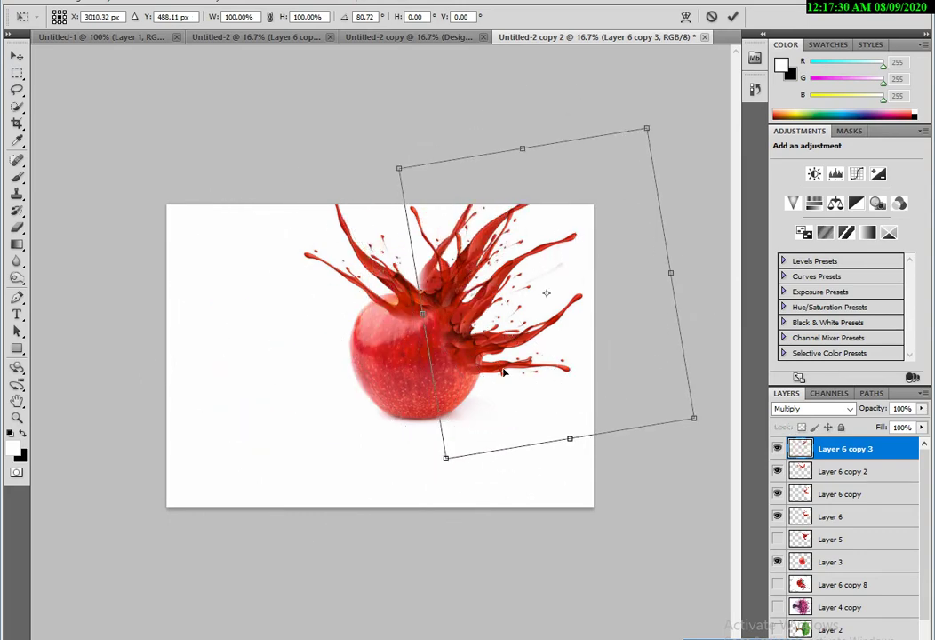
left_click_drag(501, 372, 529, 409)
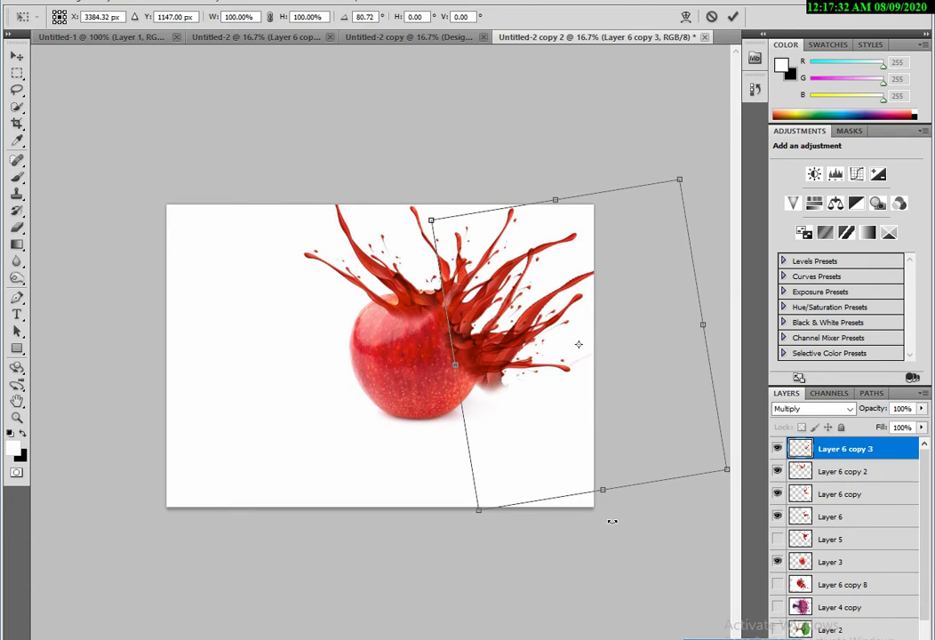
key("Return")
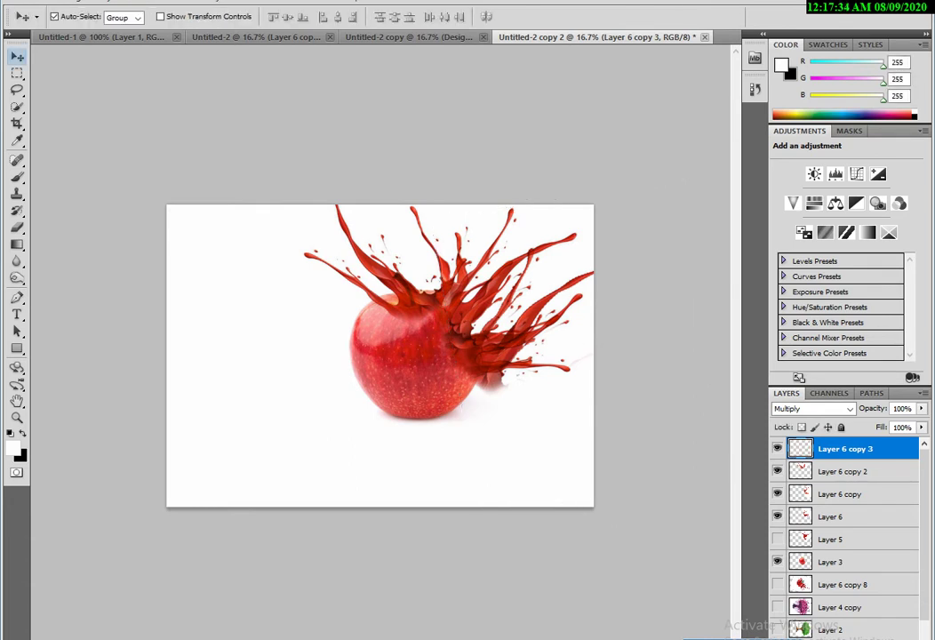
scroll(931, 598, "down", 2)
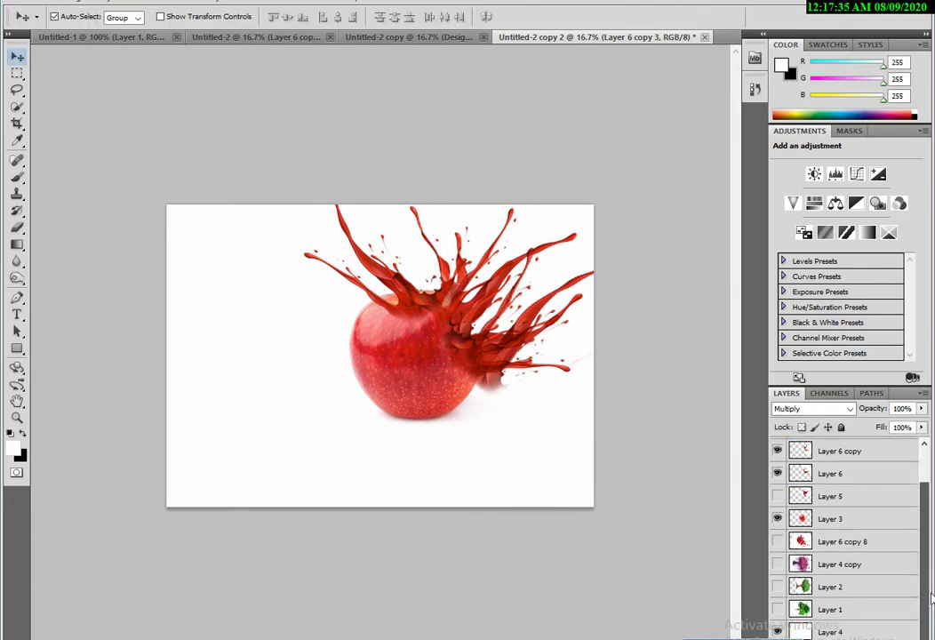
- Move Layers 6 copy, 6, 5 and 3 together left and down
left_click(827, 524, "shift")
key("ctrl+t")
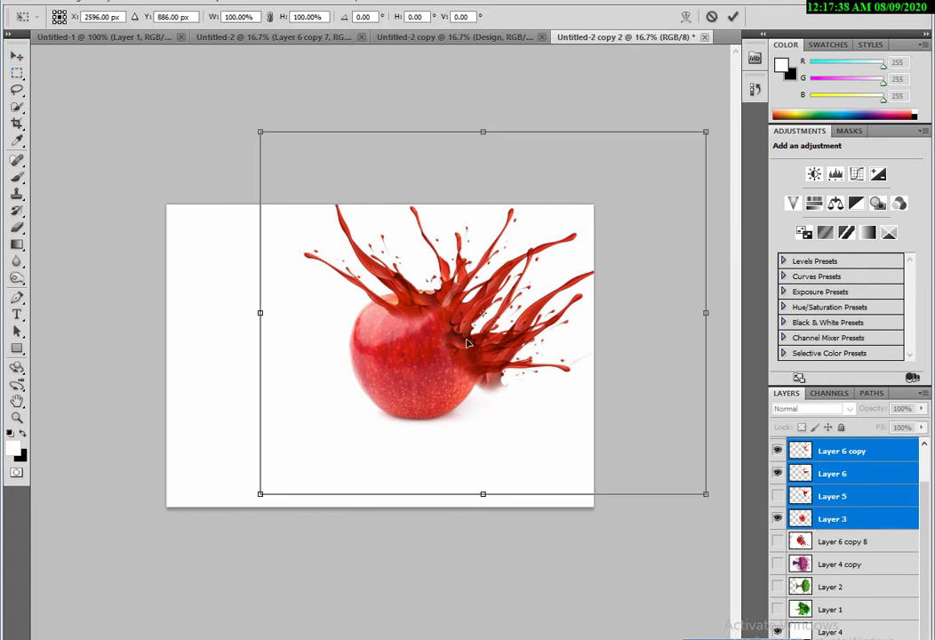
left_click_drag(458, 311, 366, 350)
key("Return")
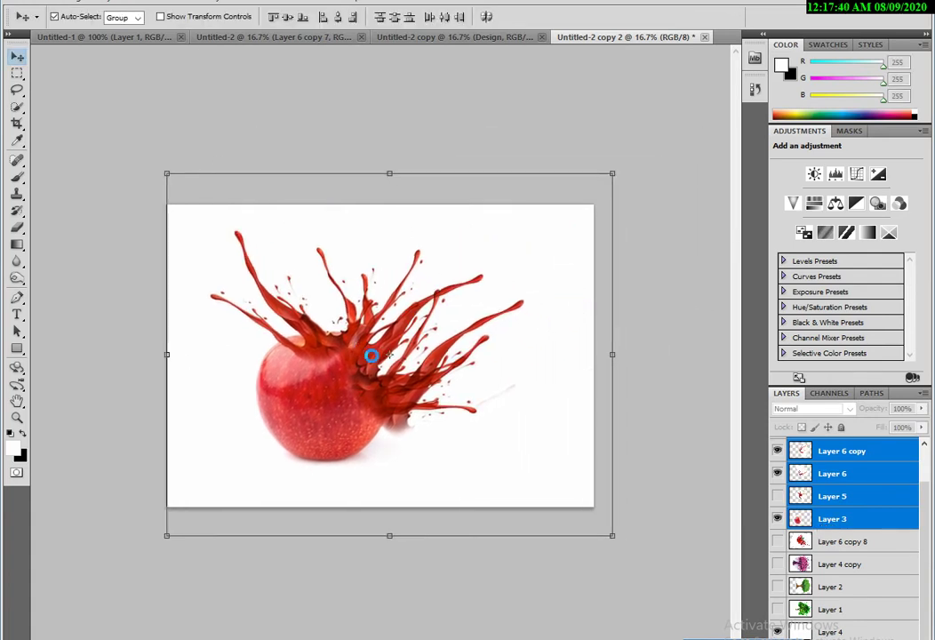
left_click(340, 547)
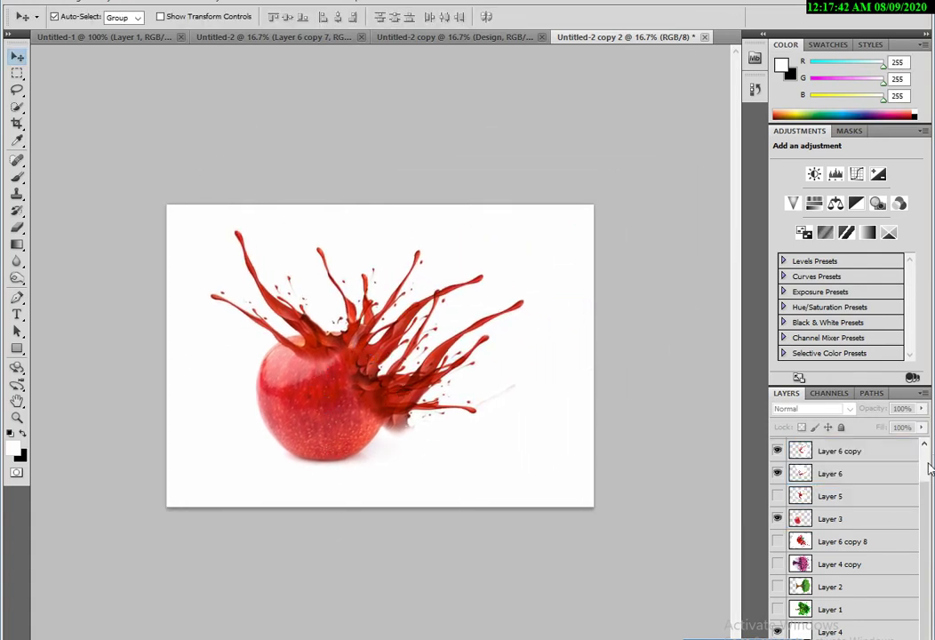
- Duplicate the red splash and rotate the copy about 51° over the apple
key("ctrl+j")
key("ctrl+j")
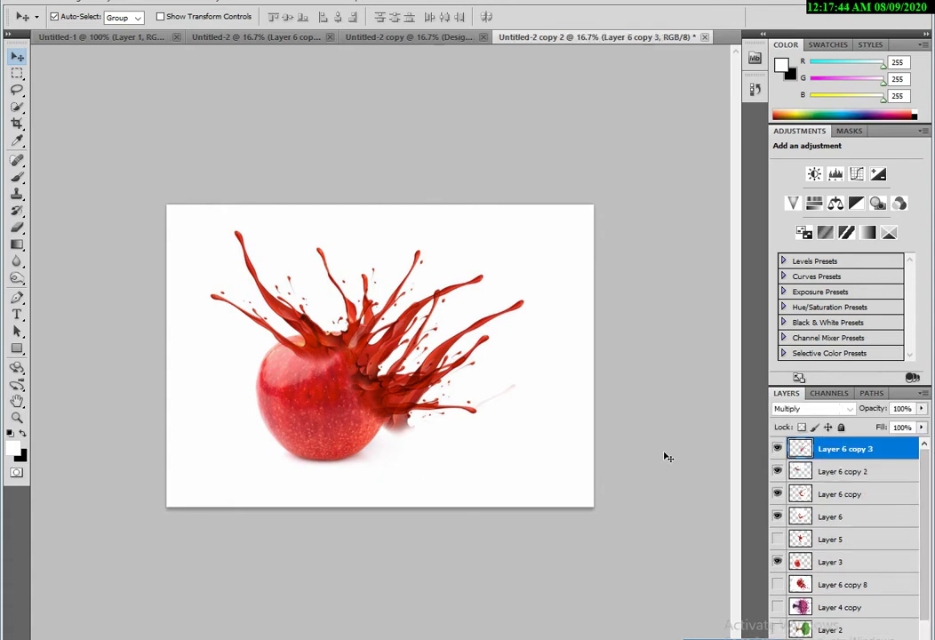
mouse_move(441, 419)
left_mouse_down()
mouse_move(389, 424)
mouse_move(494, 503)
left_mouse_up()
key("ctrl+t")
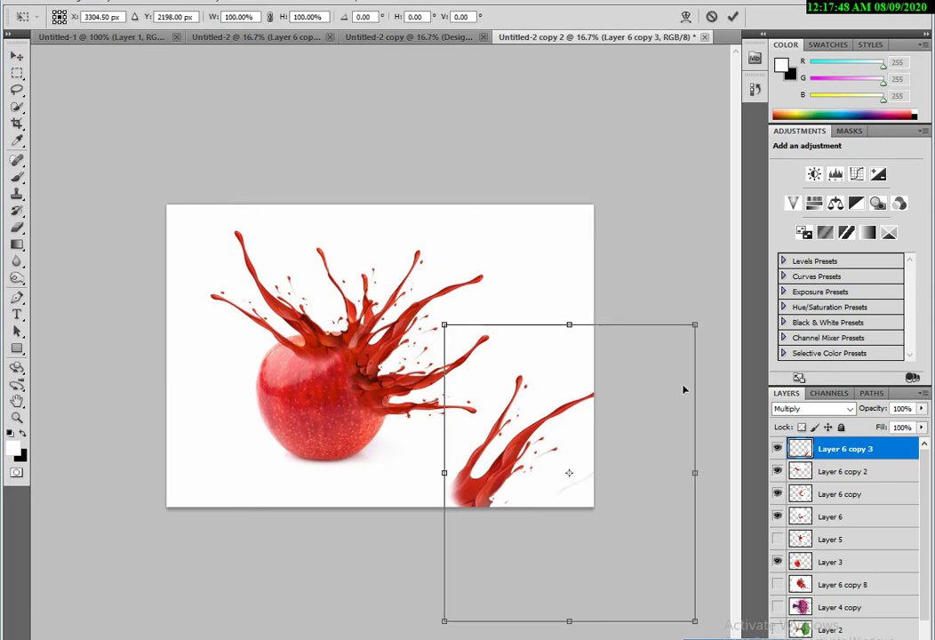
left_click_drag(684, 389, 707, 480)
left_click_drag(533, 445, 424, 446)
left_click_drag(652, 589, 522, 493)
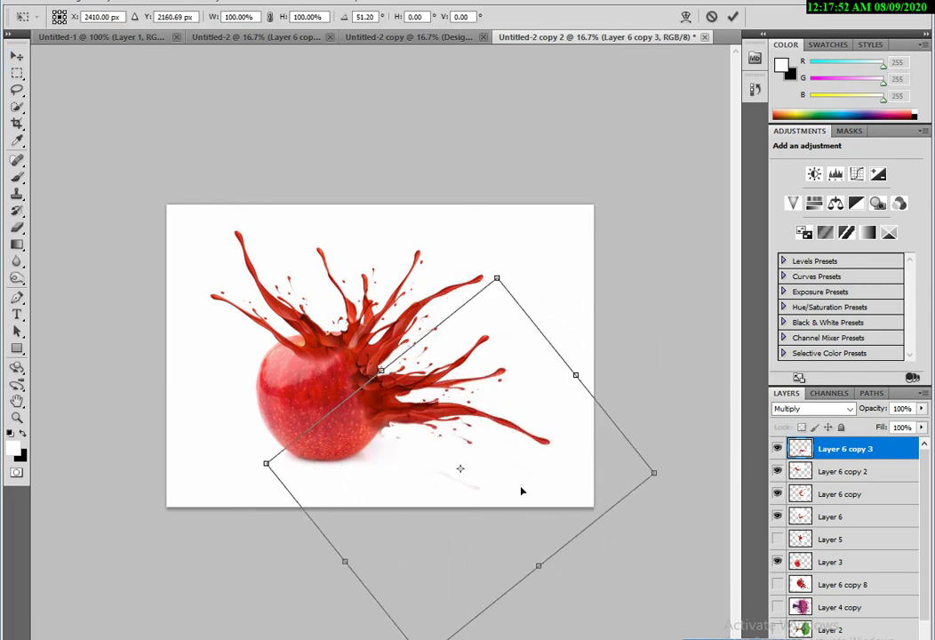
key("Return")
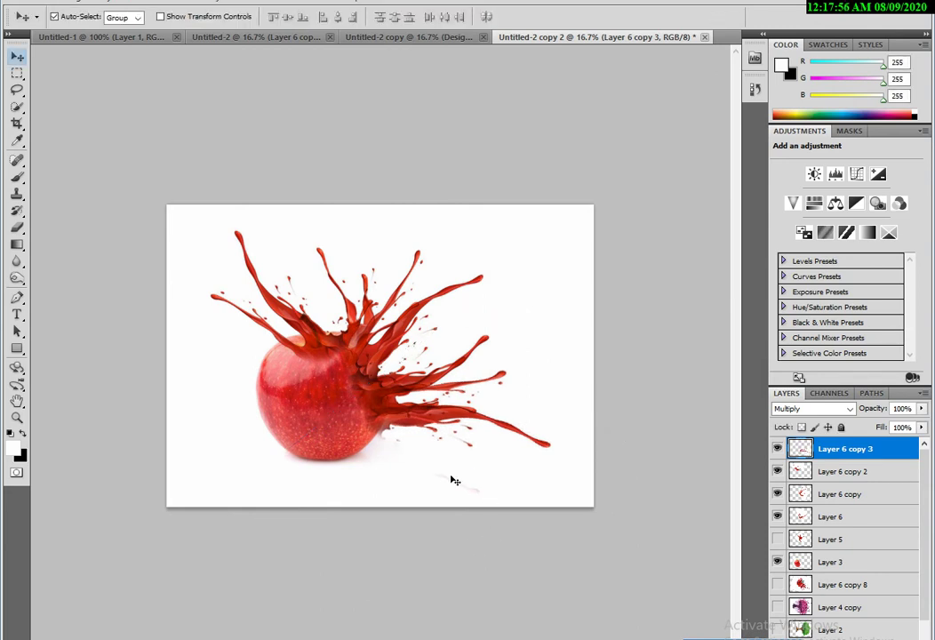
- Flip the splash copy vertically and stretch it to fan right, rotated to 159.26°
key("ctrl+t")
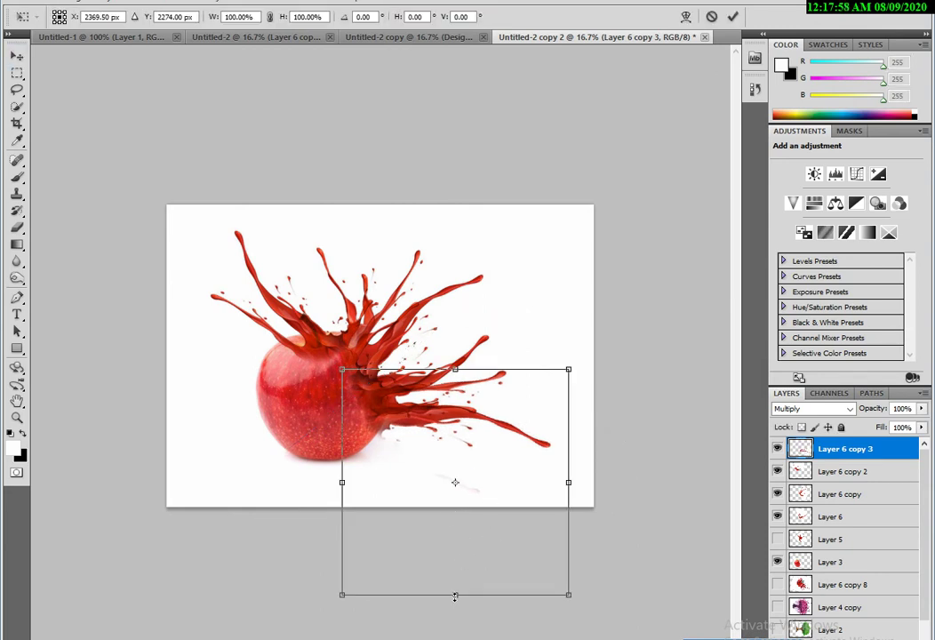
left_click_drag(455, 595, 456, 148)
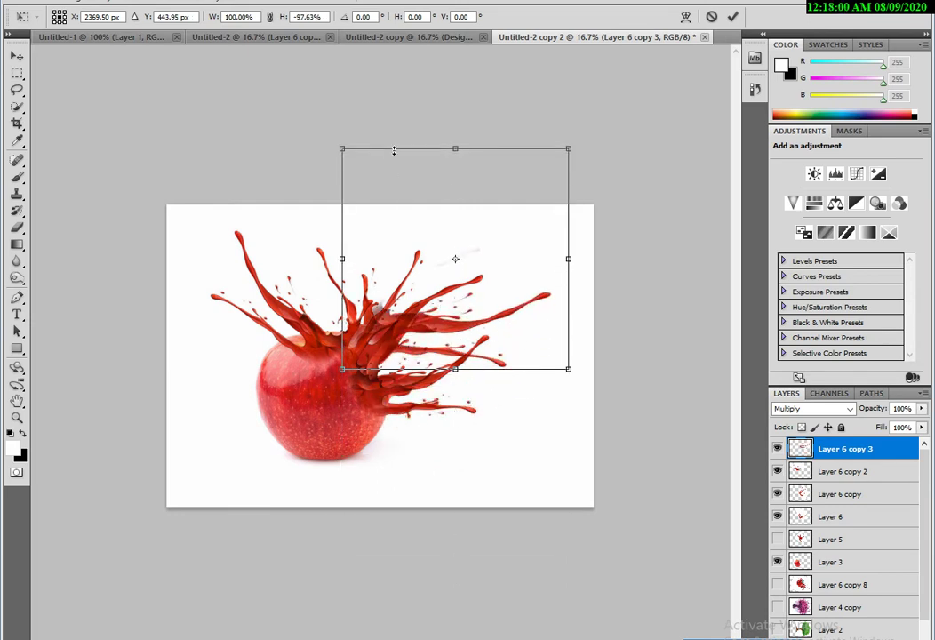
mouse_move(573, 377)
left_mouse_down()
mouse_move(614, 438)
mouse_move(647, 403)
left_mouse_up()
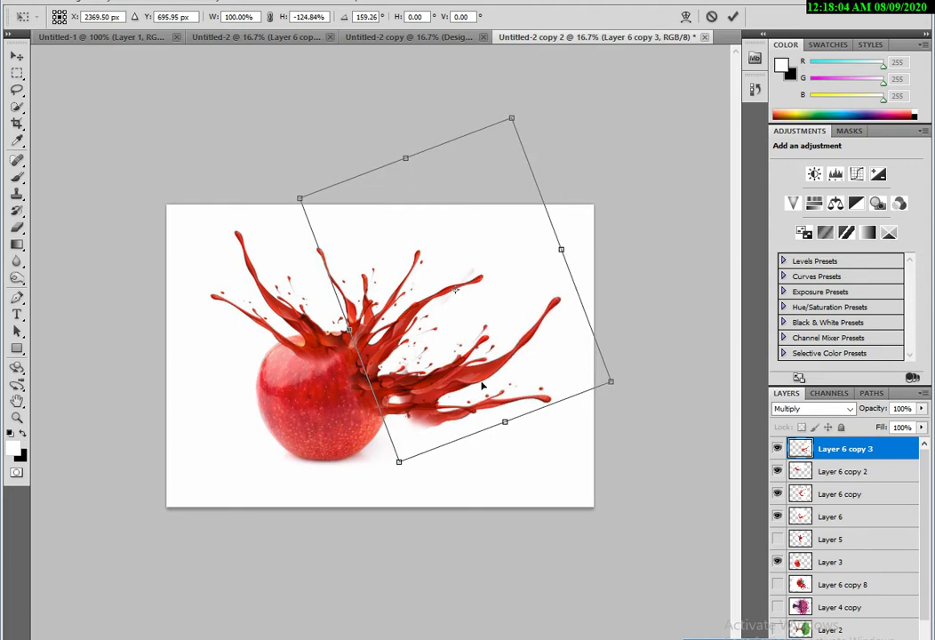
left_click_drag(428, 396, 430, 381)
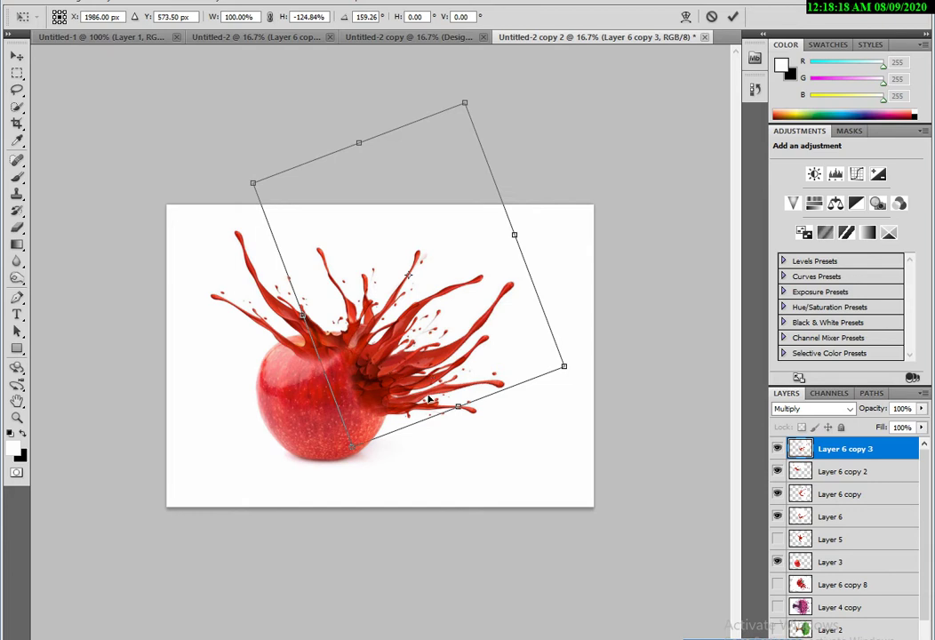
key("Return")
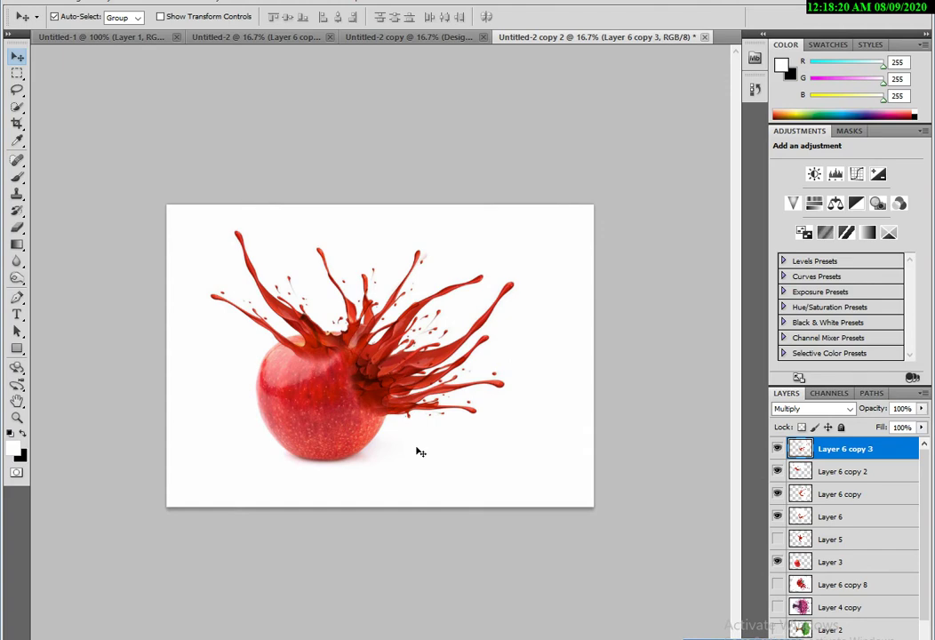
- Shift Layer 6 copy 3's hue +70 to yellow-green and nudge it over the apple
key("ctrl+u")
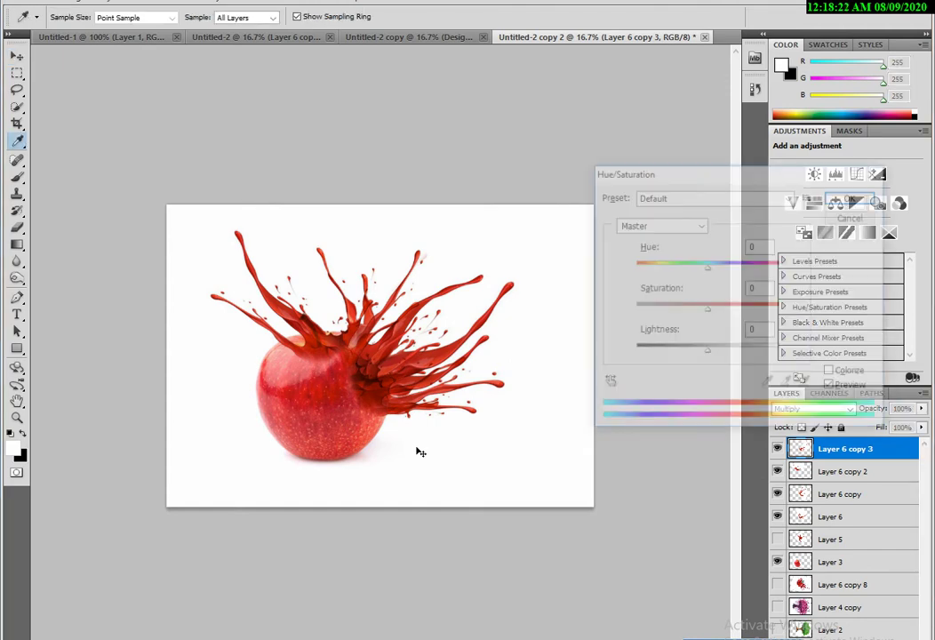
left_click_drag(707, 266, 747, 268)
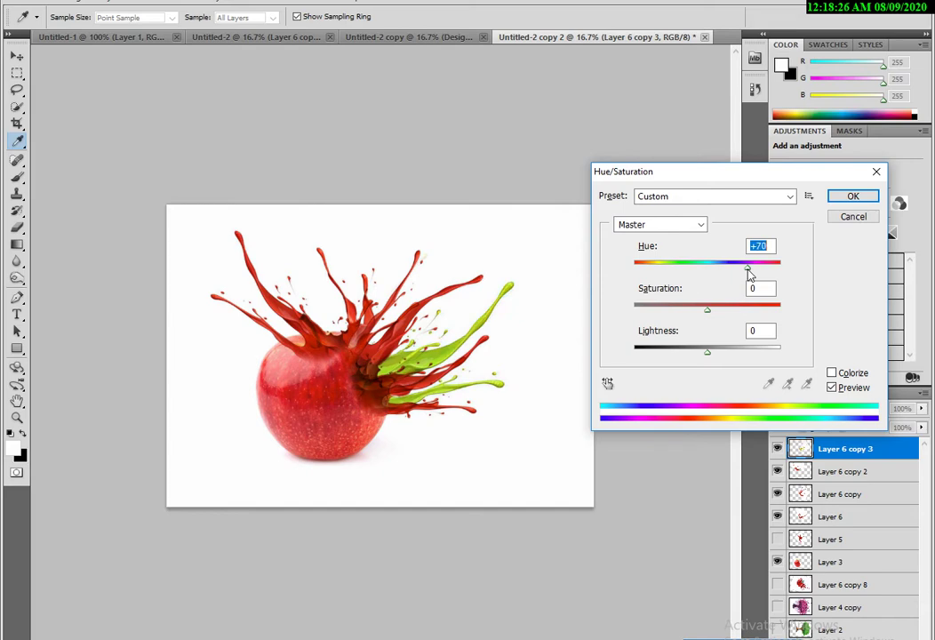
left_click(852, 203)
key("v")
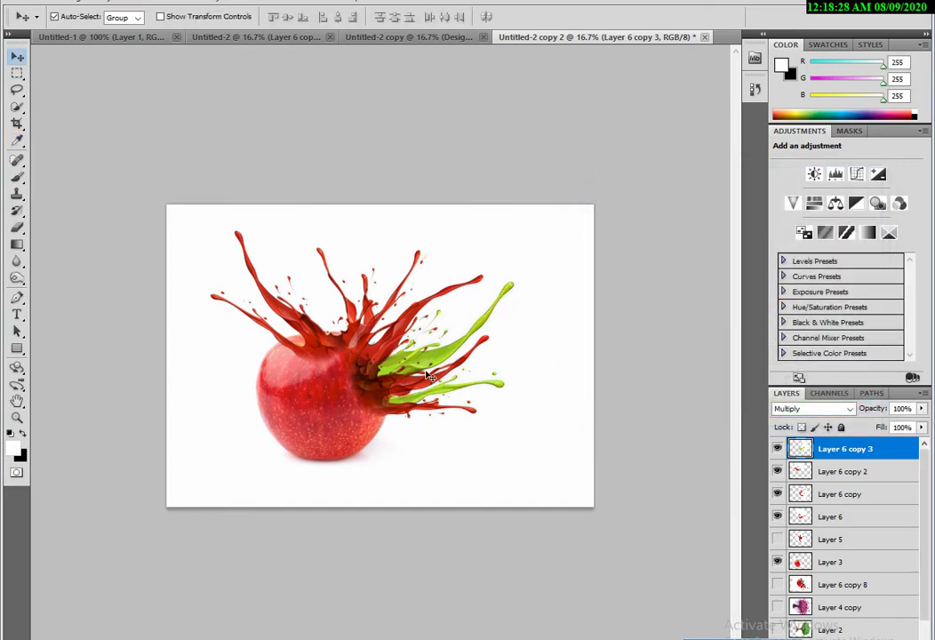
left_click_drag(404, 329, 411, 349)
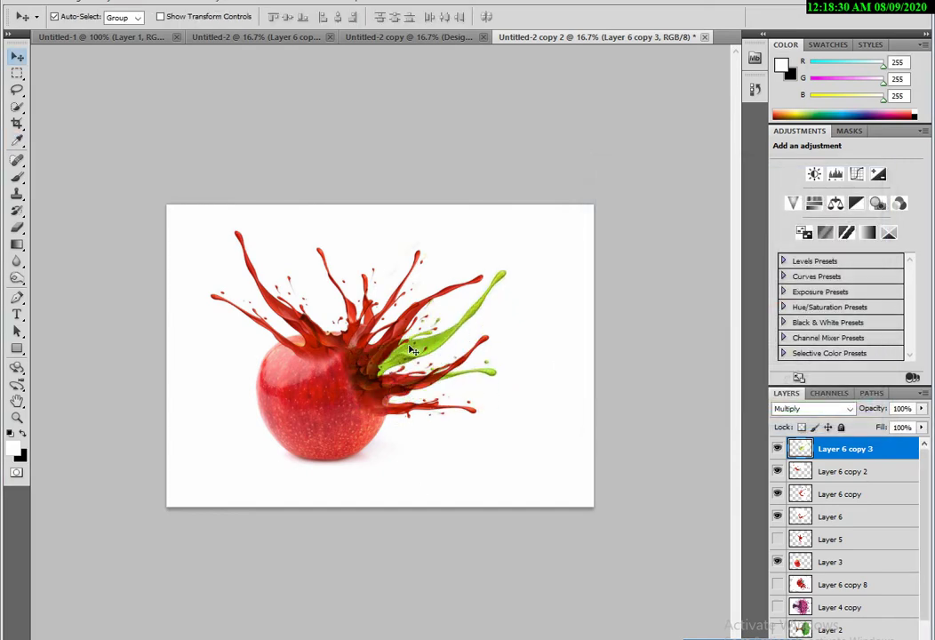
- Show rulers and rotate the green splash about 50°, widened slightly, fanning down-right from the apple
key("ctrl+r")
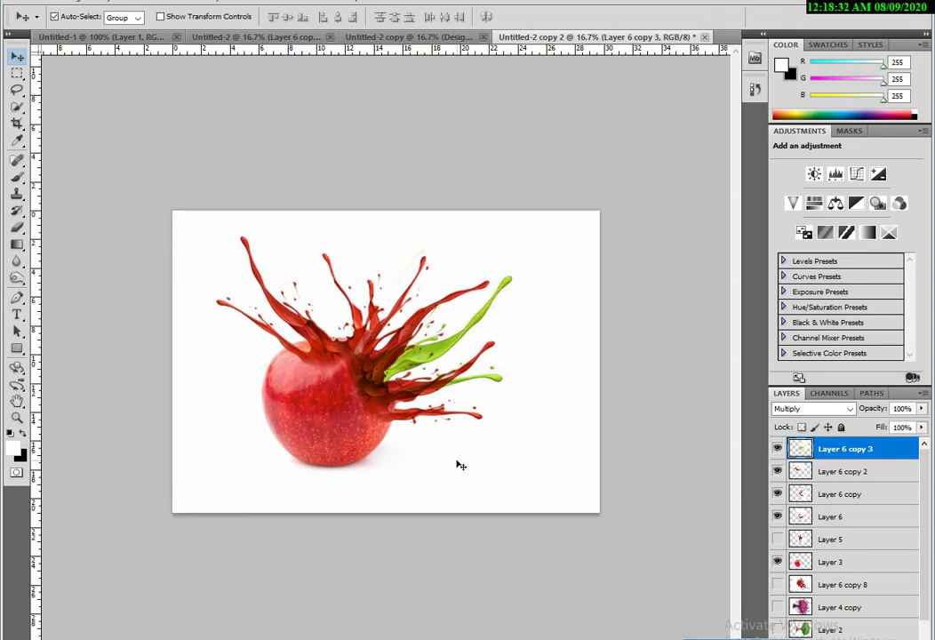
key("ctrl+t")
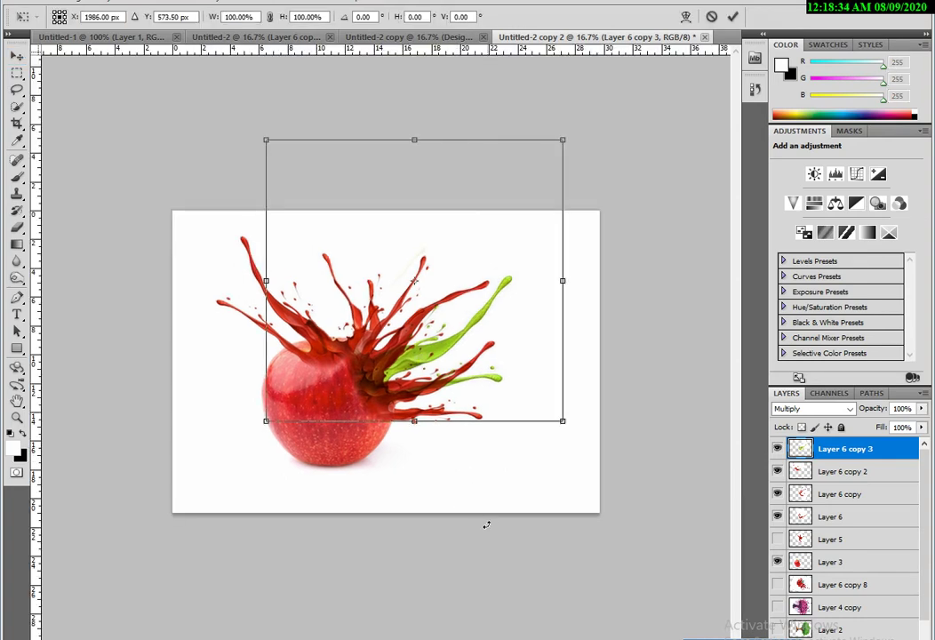
mouse_move(485, 524)
left_mouse_down()
mouse_move(614, 443)
mouse_move(399, 368)
mouse_move(373, 321)
left_mouse_up()
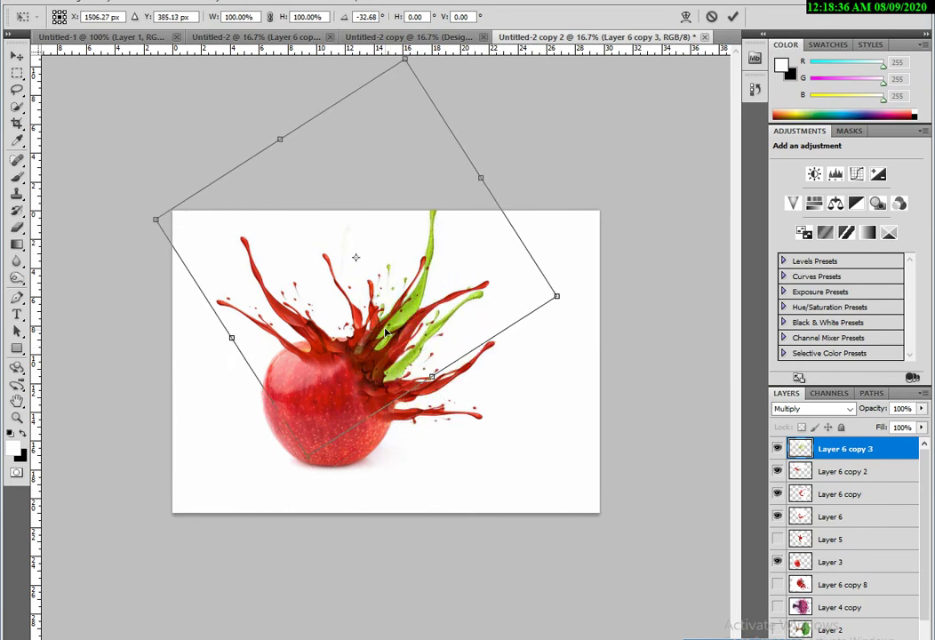
mouse_move(512, 472)
left_mouse_down()
mouse_move(329, 304)
mouse_move(476, 426)
left_mouse_up()
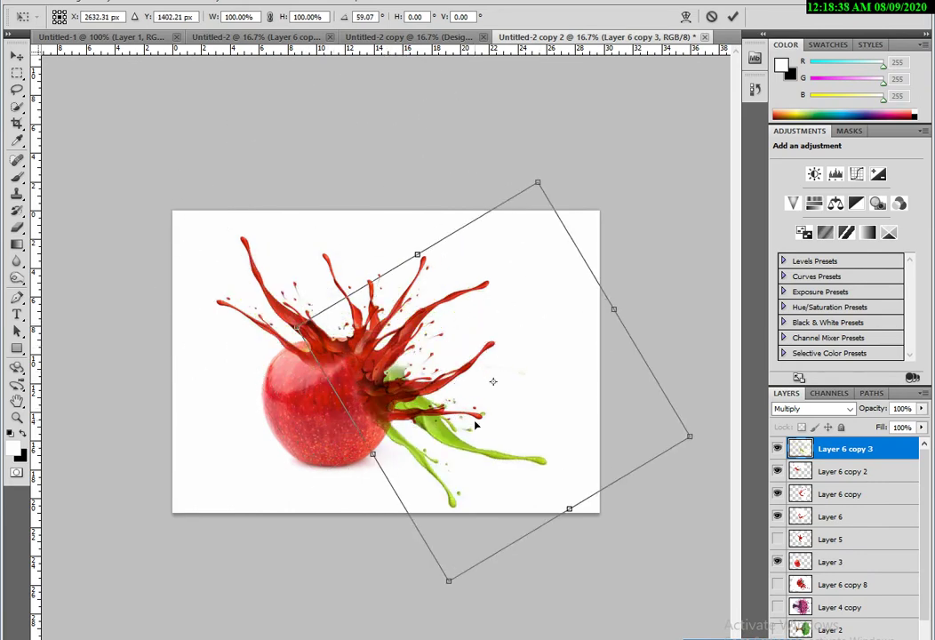
mouse_move(569, 508)
left_mouse_down()
mouse_move(567, 521)
mouse_move(622, 534)
left_mouse_up()
left_click_drag(481, 471, 487, 471)
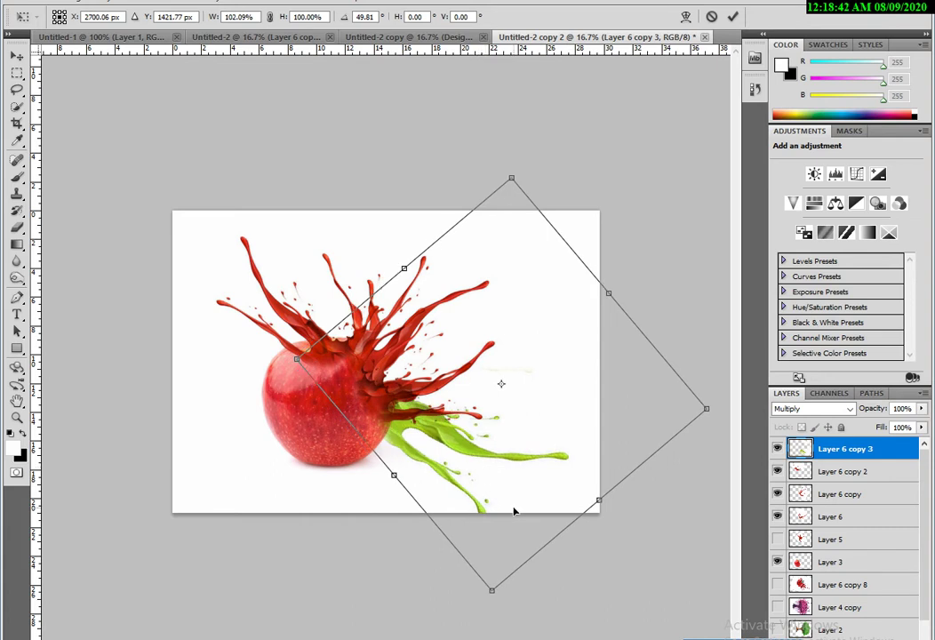
key("Return")
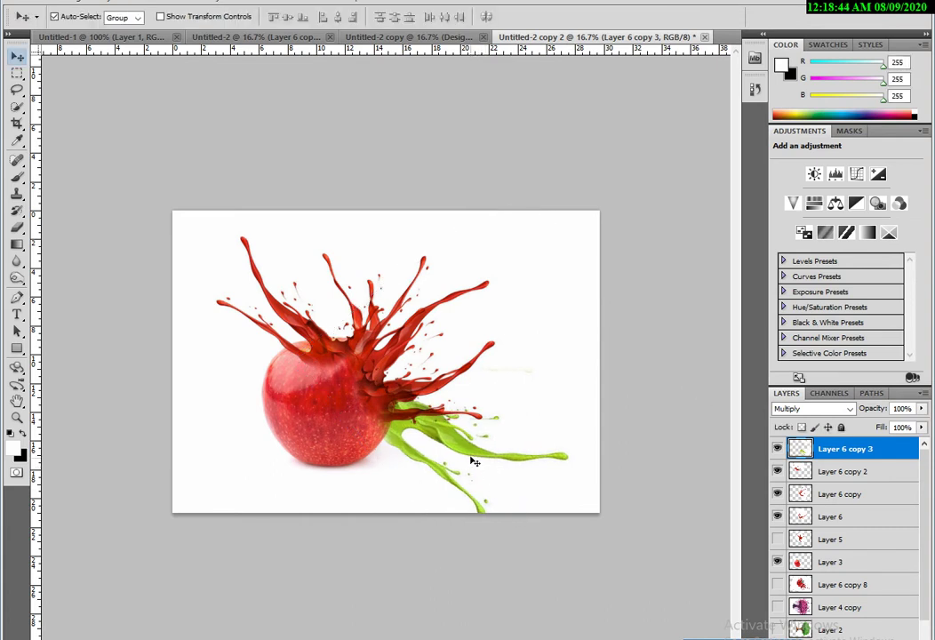
mouse_move(474, 462)
left_mouse_down()
mouse_move(471, 449)
mouse_move(293, 373)
left_mouse_up()
- Rotate, scale to about 56% and flip the green splash copy beneath the apple's lower left
key("ctrl+t")
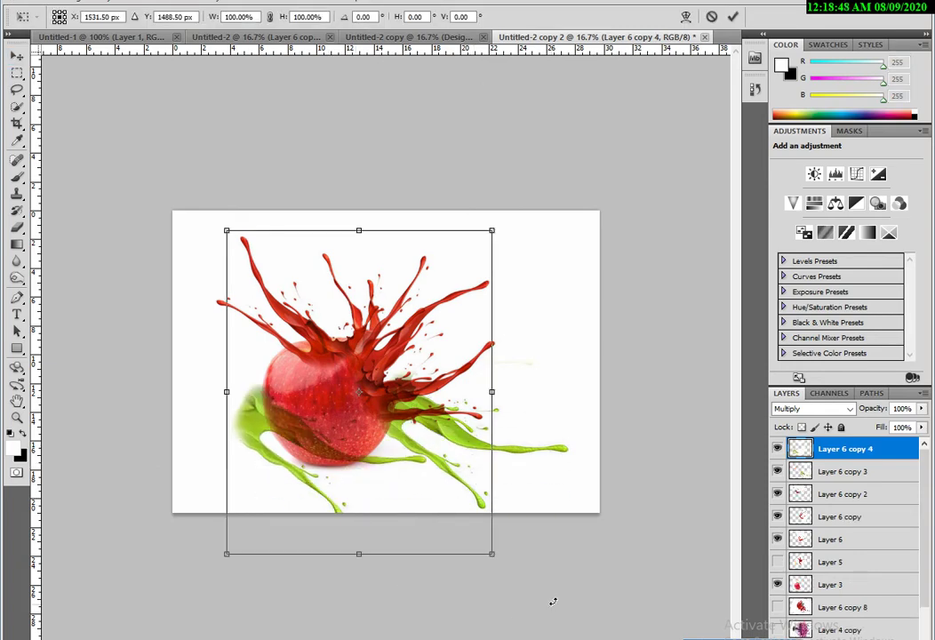
left_click_drag(553, 600, 354, 159)
mouse_move(441, 455)
left_mouse_down()
mouse_move(289, 471)
mouse_move(289, 449)
mouse_move(417, 429)
left_mouse_up()
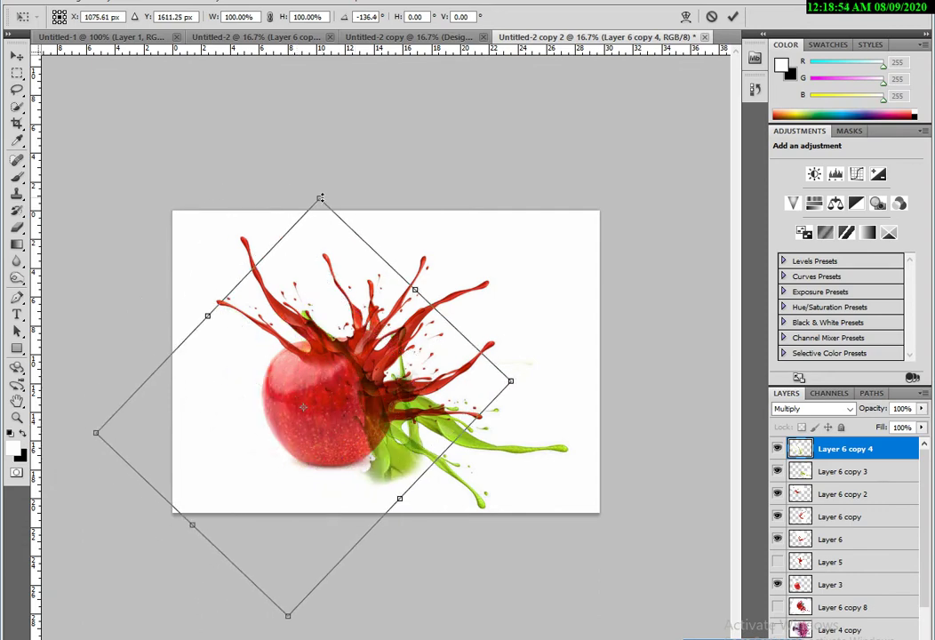
left_click_drag(321, 197, 313, 290)
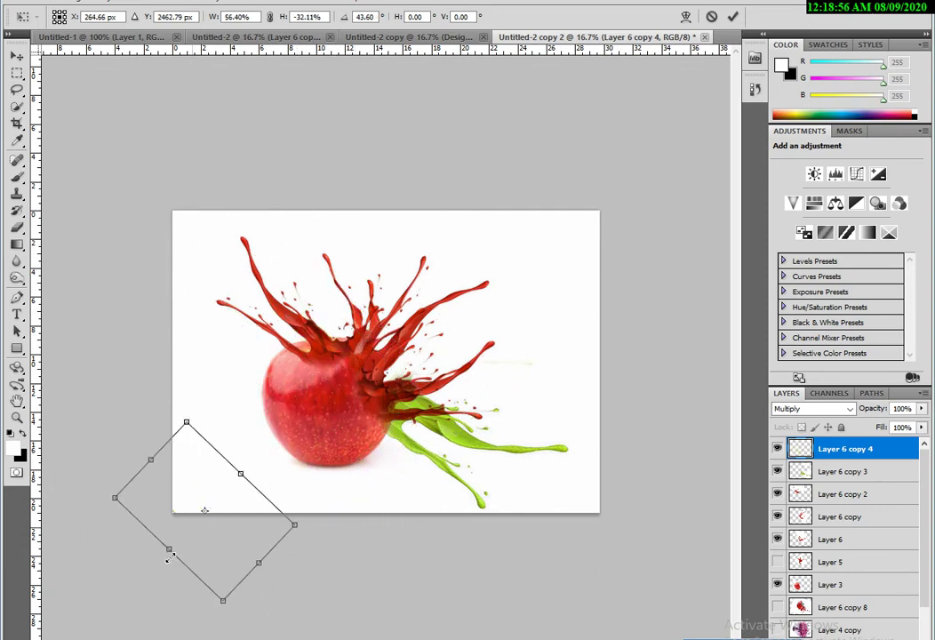
left_click_drag(368, 343, 115, 596)
left_click_drag(212, 553, 329, 443)
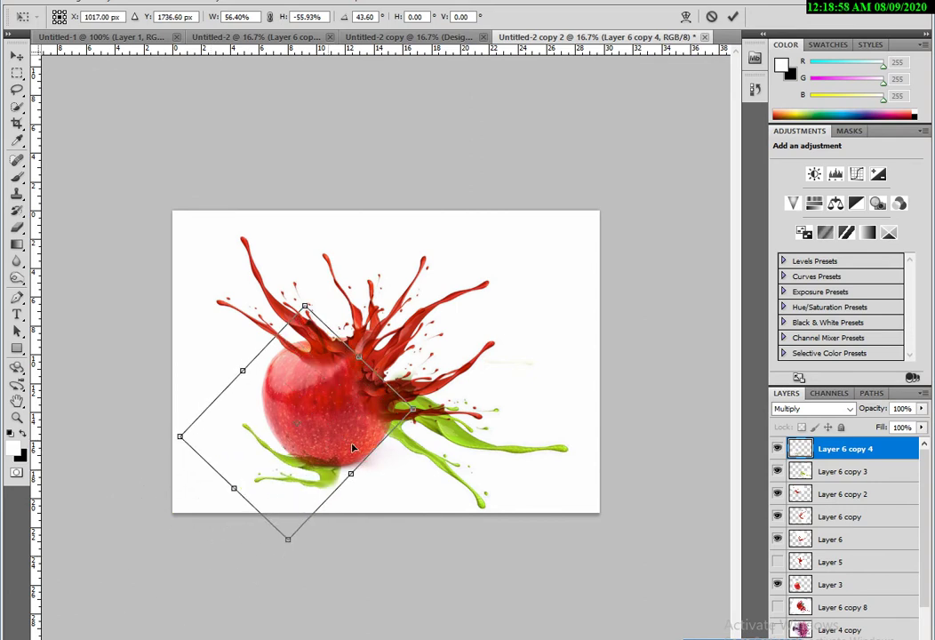
mouse_move(438, 439)
left_mouse_down()
mouse_move(437, 452)
mouse_move(451, 372)
left_mouse_up()
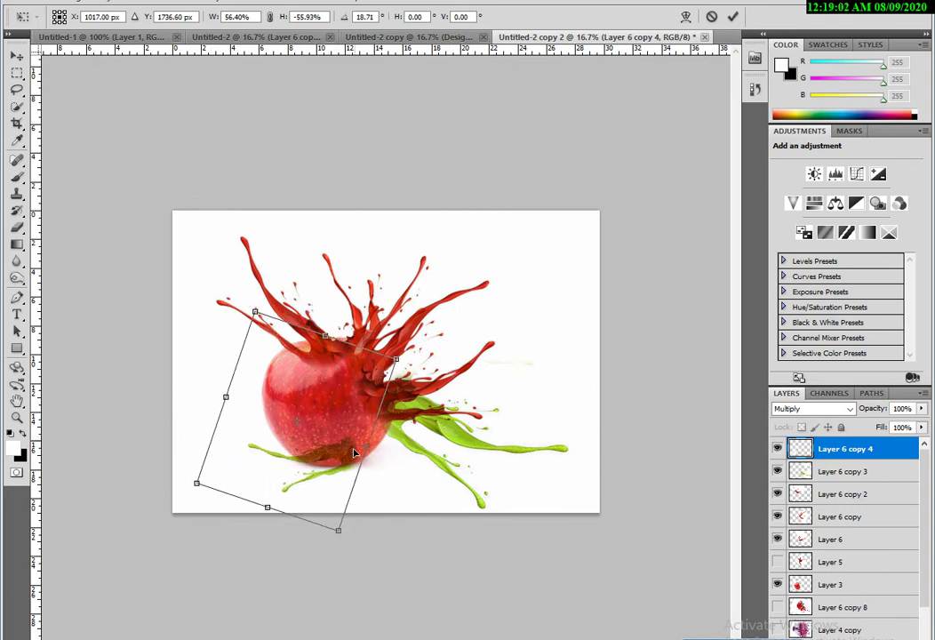
left_click_drag(353, 445, 354, 456)
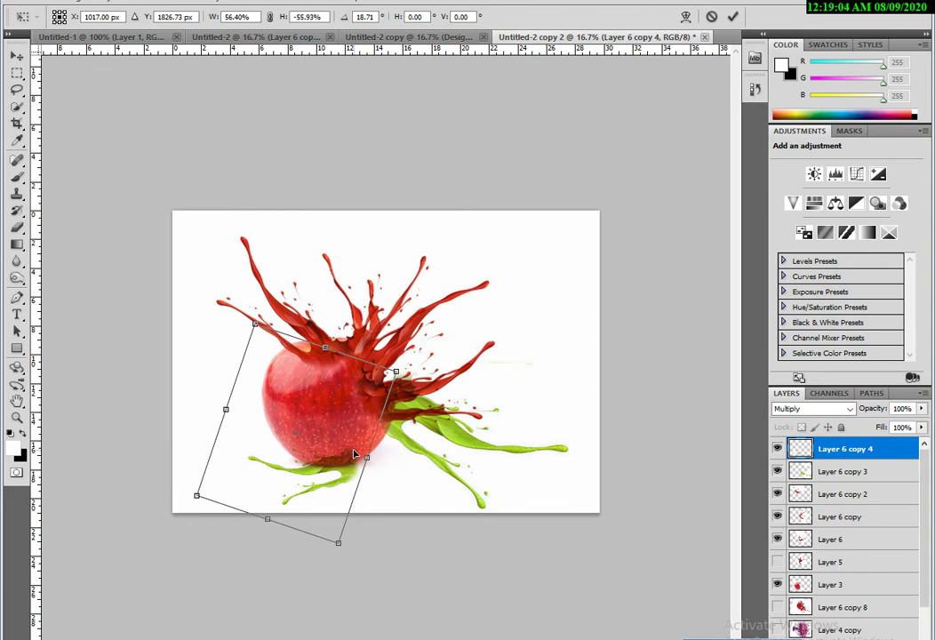
key("Return")
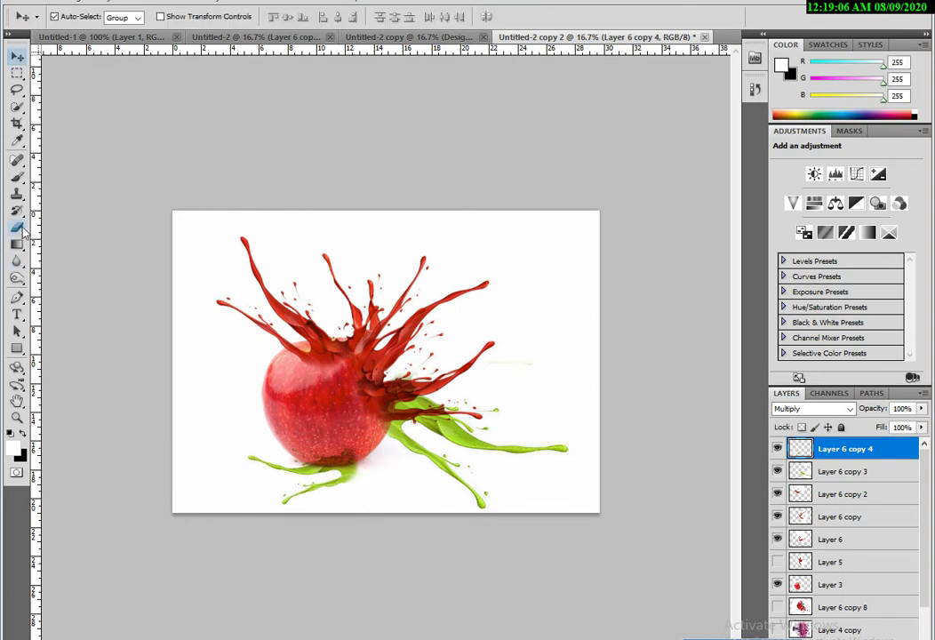
- Set the Eraser brush size to 411 px
left_click(17, 228)
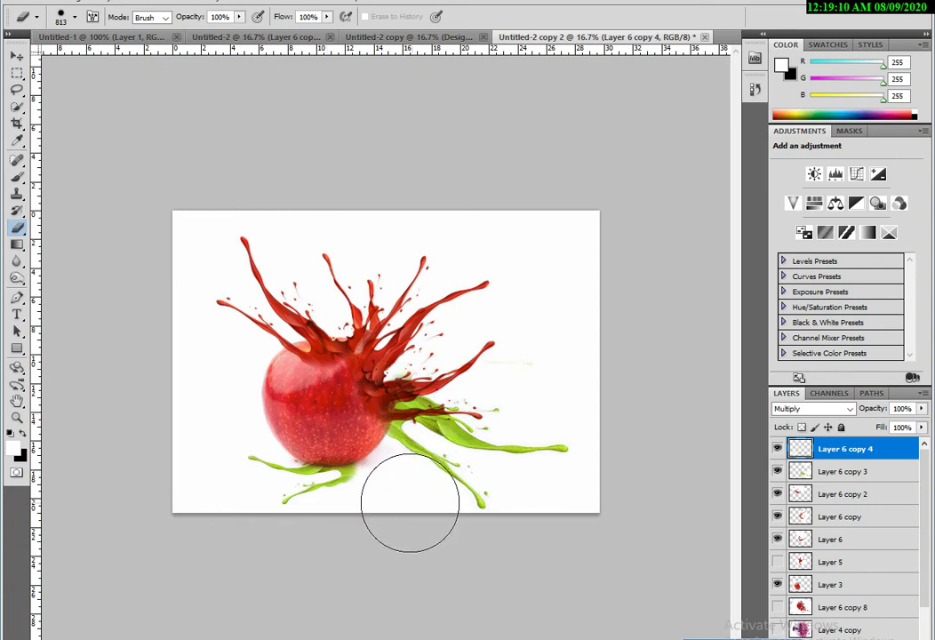
right_click(445, 434)
left_click(542, 460)
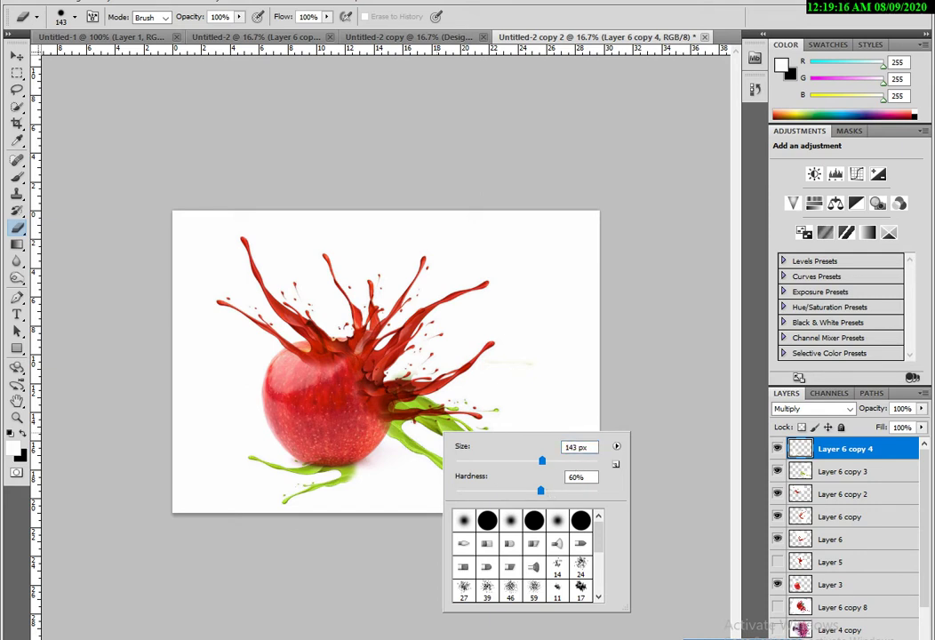
key("Return")
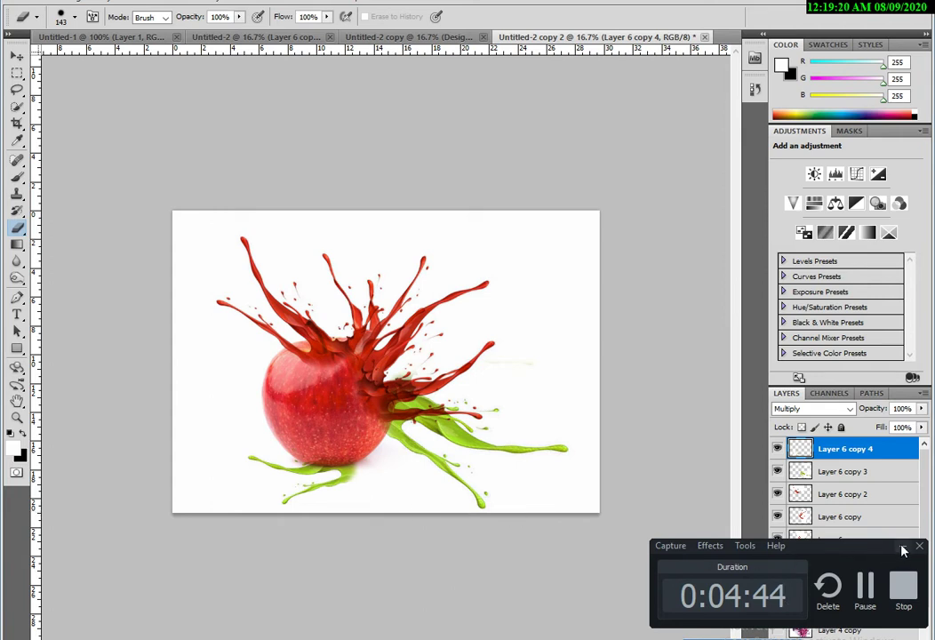
left_click(903, 549)
right_click(391, 498)
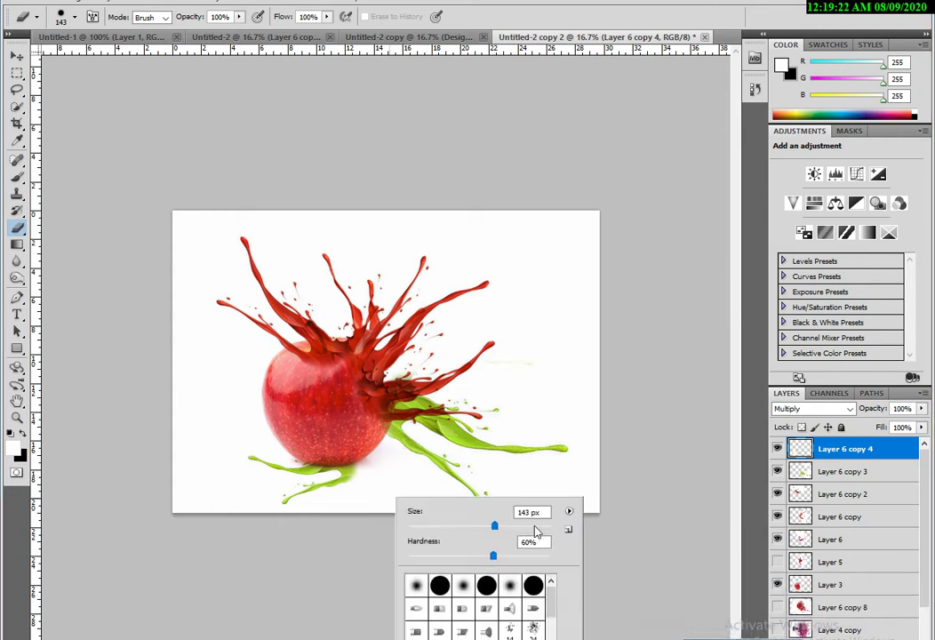
double_click(532, 512)
type("411")
key("Return")
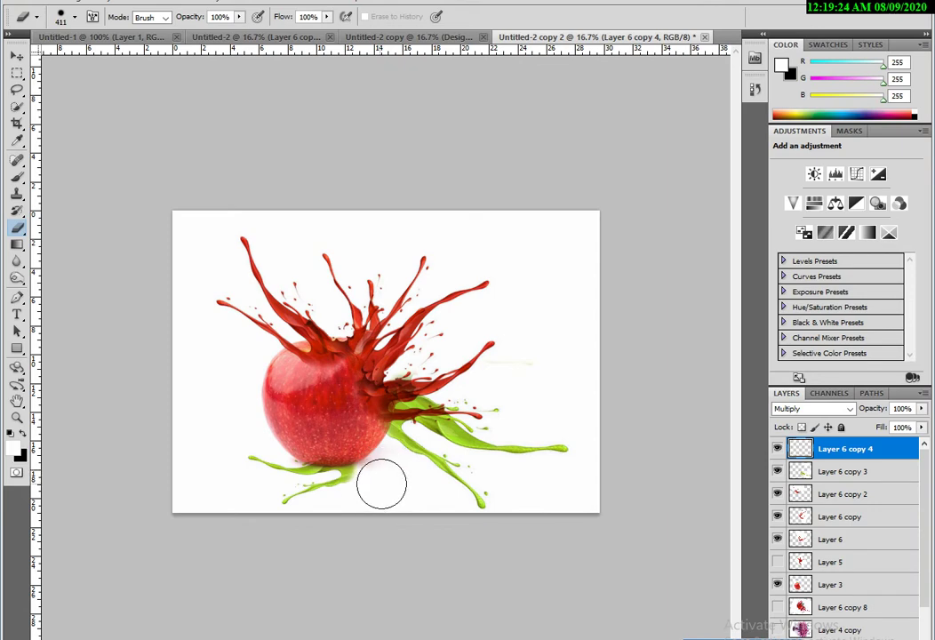
left_click(16, 57)
- Shift Layer 6 copy 4's hue +133 to cyan and nudge it slightly right
key("ctrl+u")
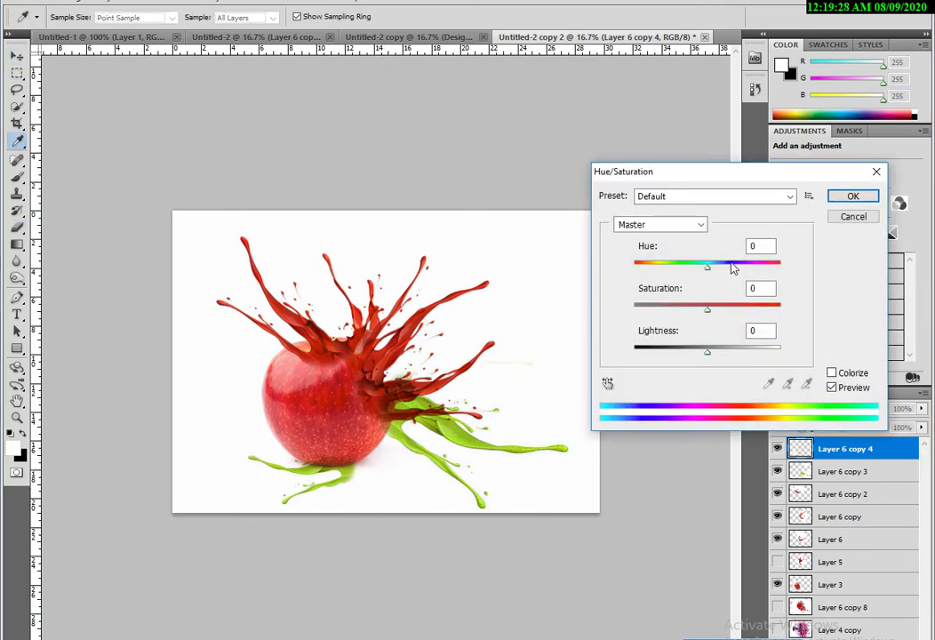
left_click_drag(708, 263, 760, 271)
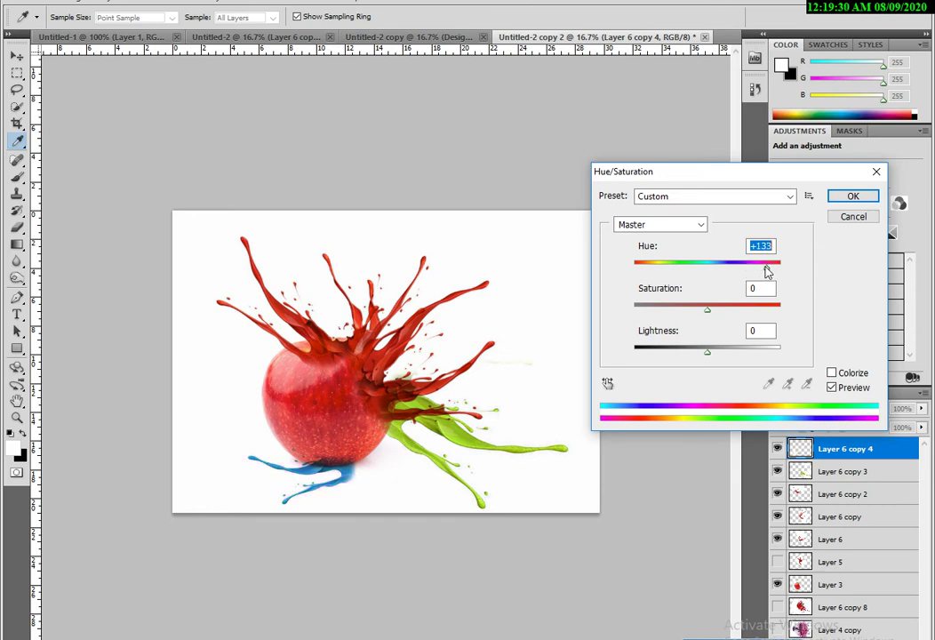
left_click(853, 195)
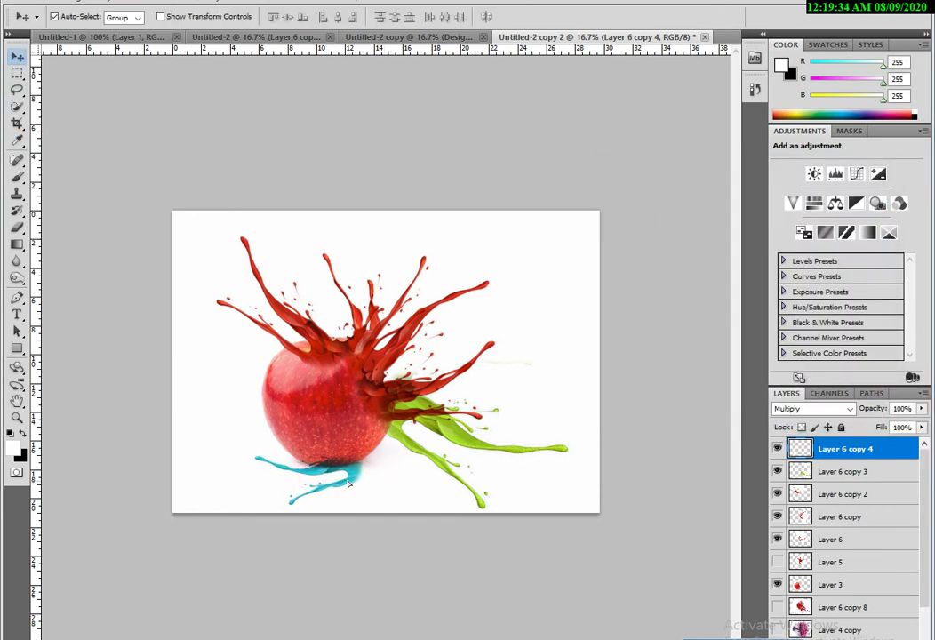
left_click_drag(343, 481, 369, 486)
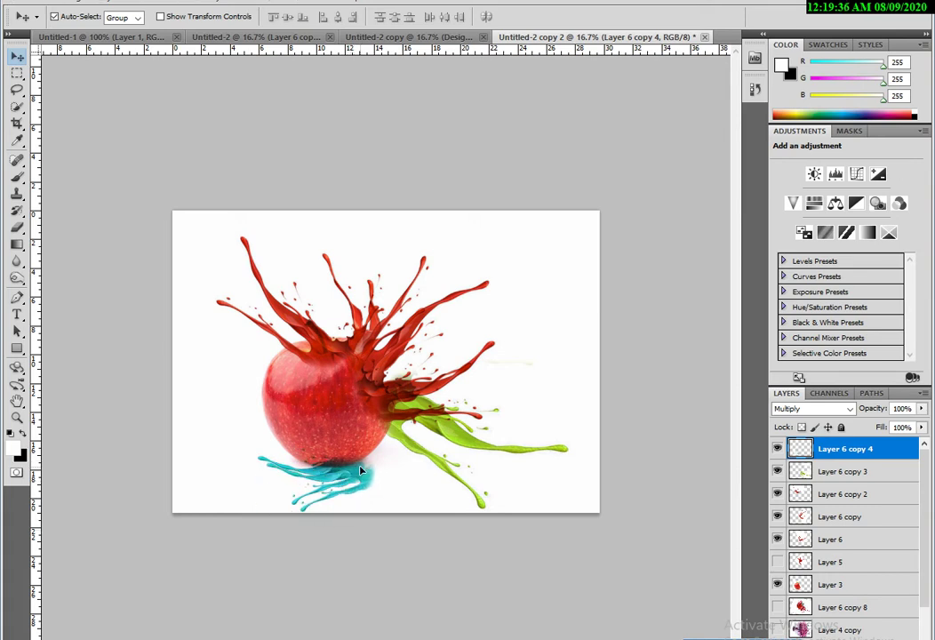
- Flip, rotate about 55° and enlarge the cyan splash copy, then shift it down-right across the apple
key("ctrl+t")
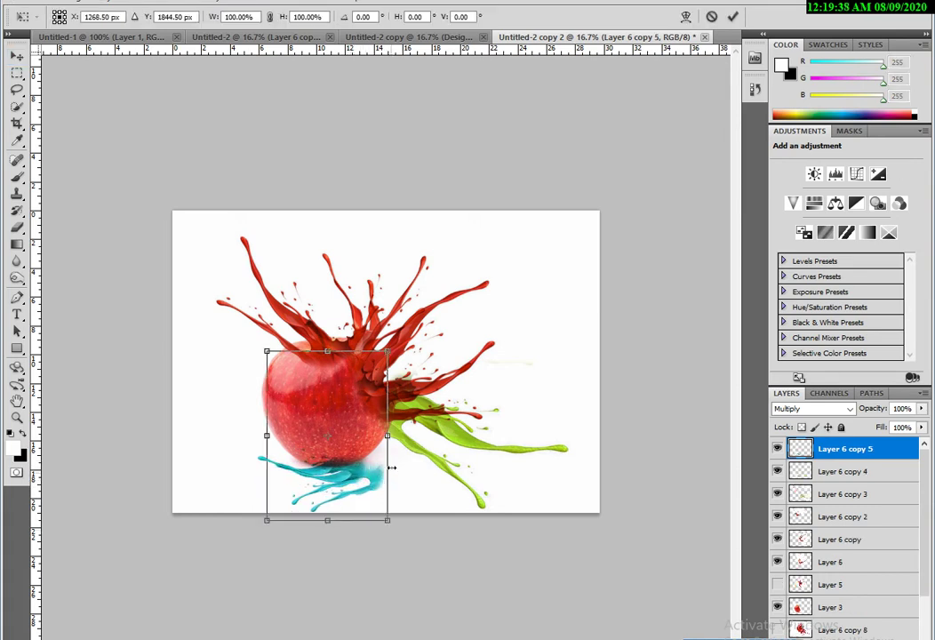
mouse_move(391, 436)
left_mouse_down()
mouse_move(233, 437)
mouse_move(247, 437)
left_mouse_up()
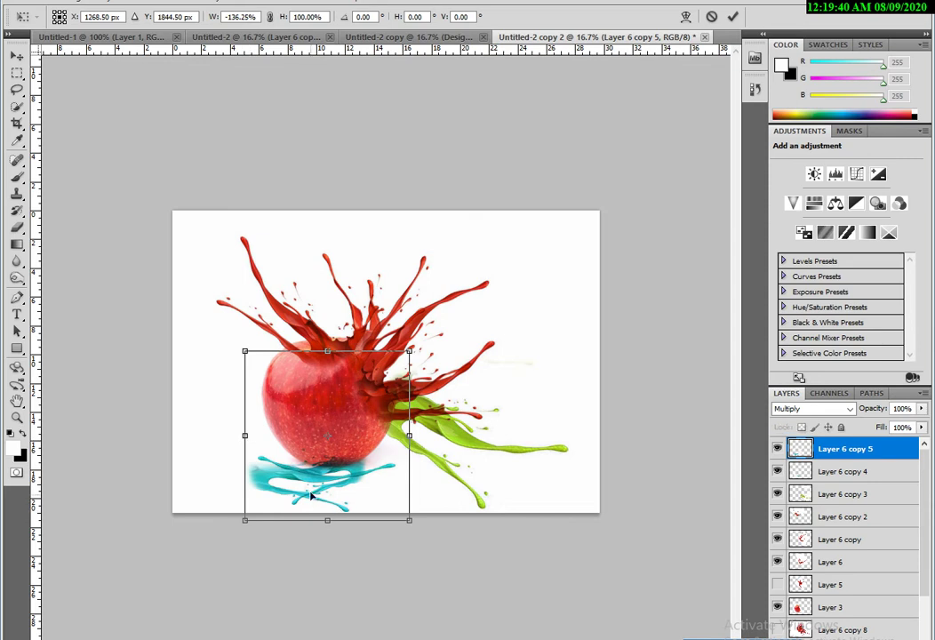
left_click_drag(314, 491, 388, 484)
left_click_drag(523, 531, 385, 489)
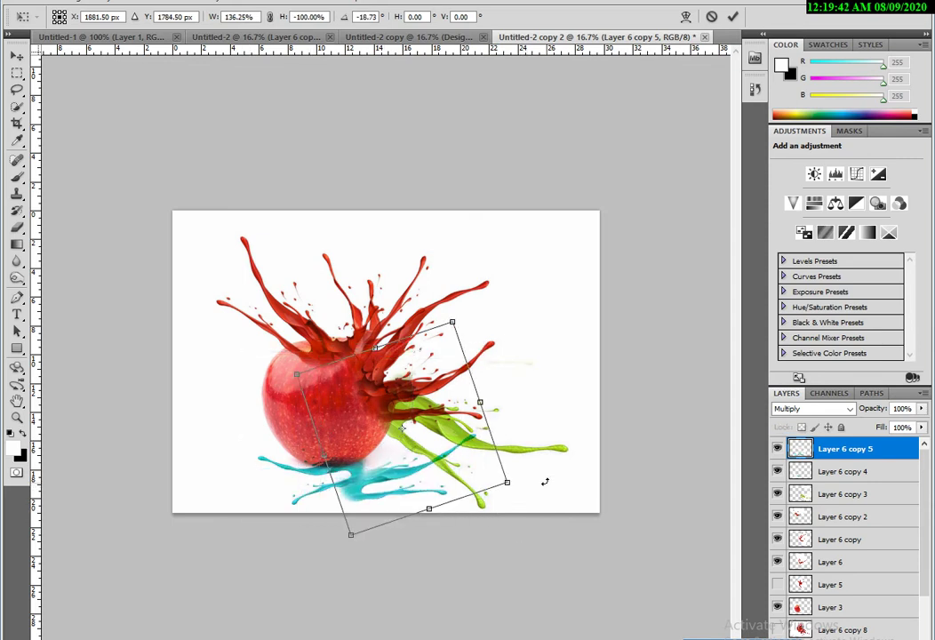
left_click_drag(505, 424, 376, 490)
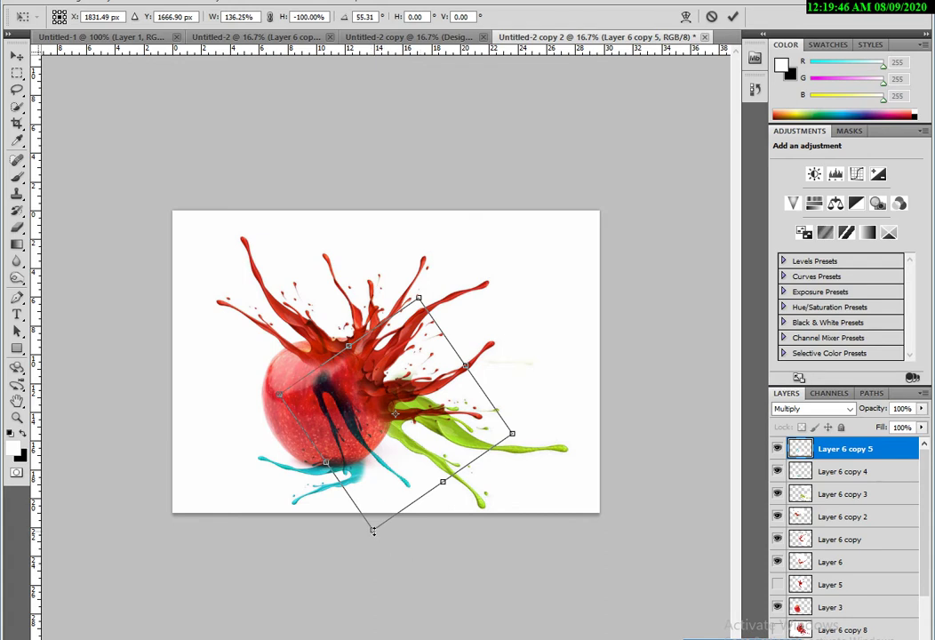
left_click_drag(372, 531, 389, 571)
key("Return")
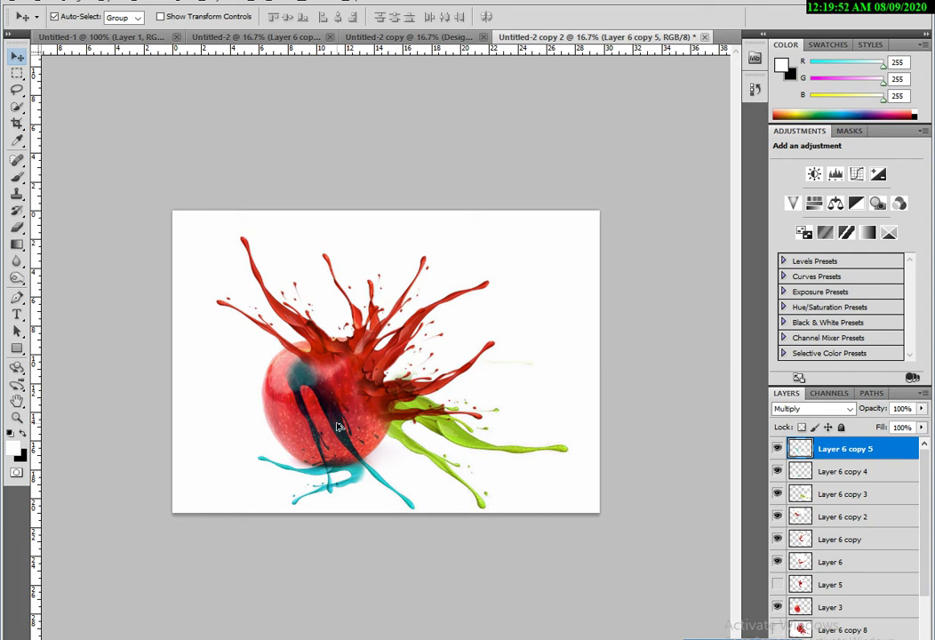
left_click_drag(338, 427, 351, 454)
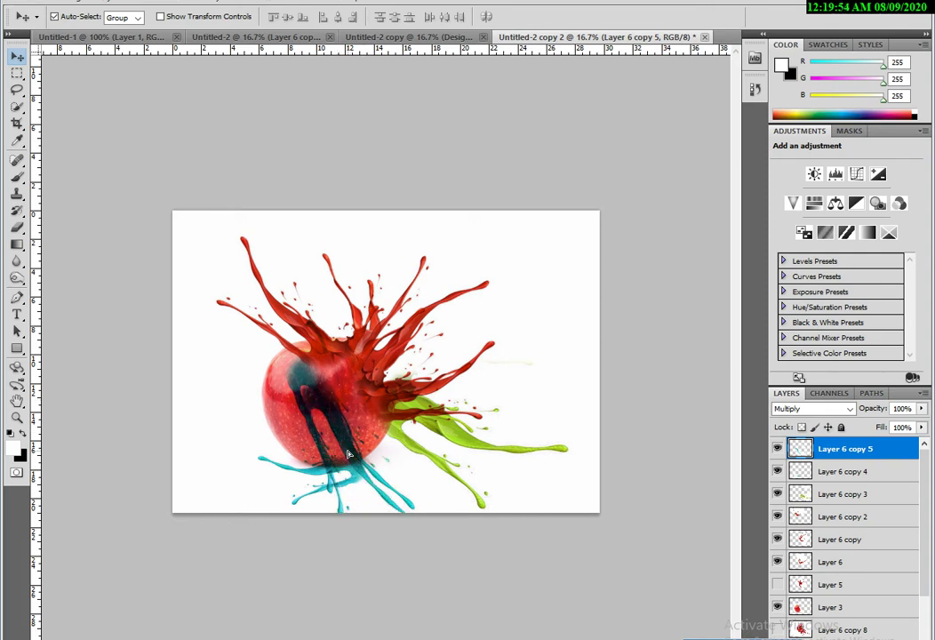
- Duplicate the teal splash as Layer 6 copy 6, rotated and placed left of the apple
key("ctrl+t")
left_click_drag(501, 609, 480, 623)
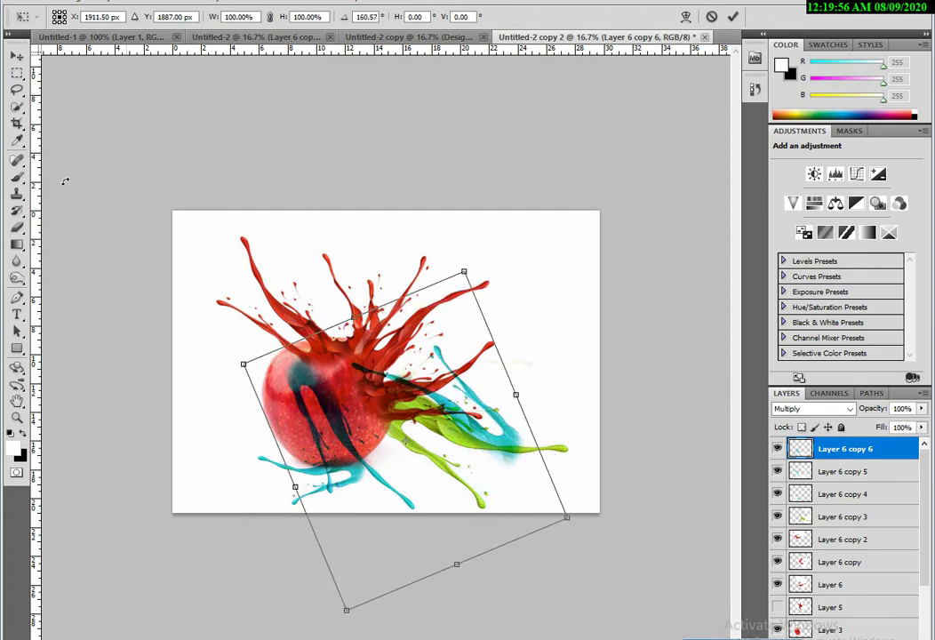
left_click_drag(400, 485, 206, 401)
left_click_drag(443, 404, 433, 457)
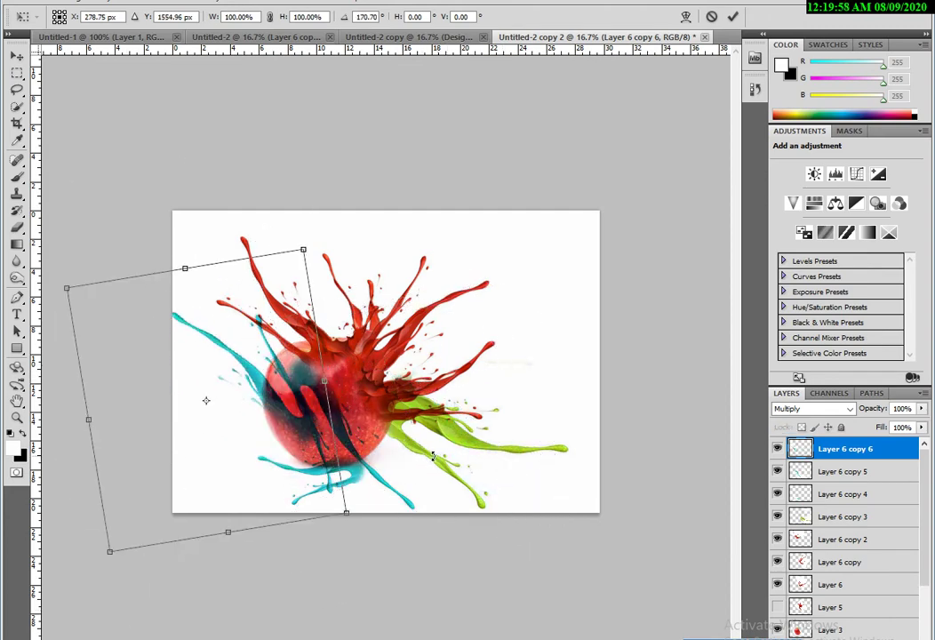
left_click_drag(311, 435, 308, 453)
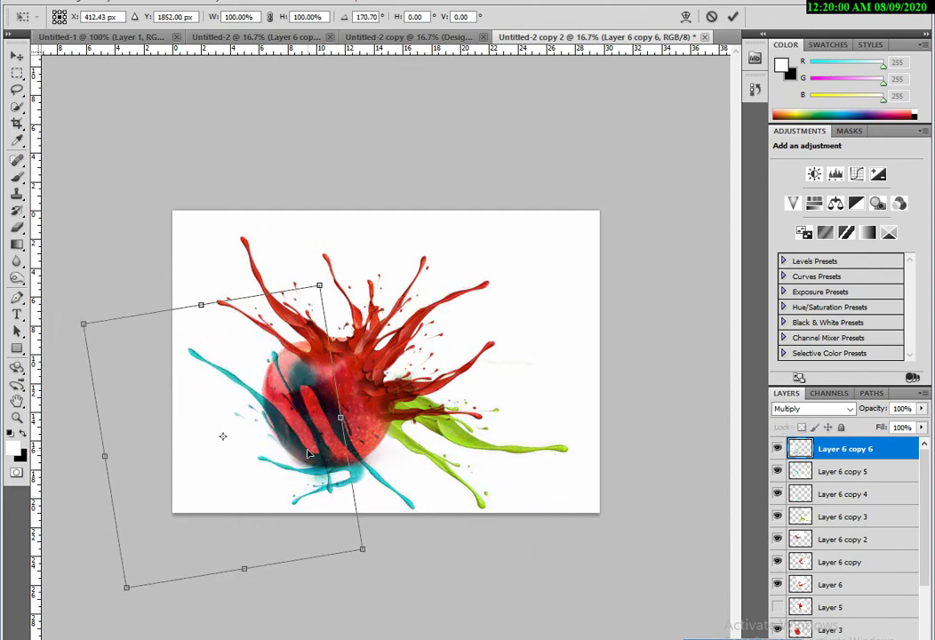
key("Return")
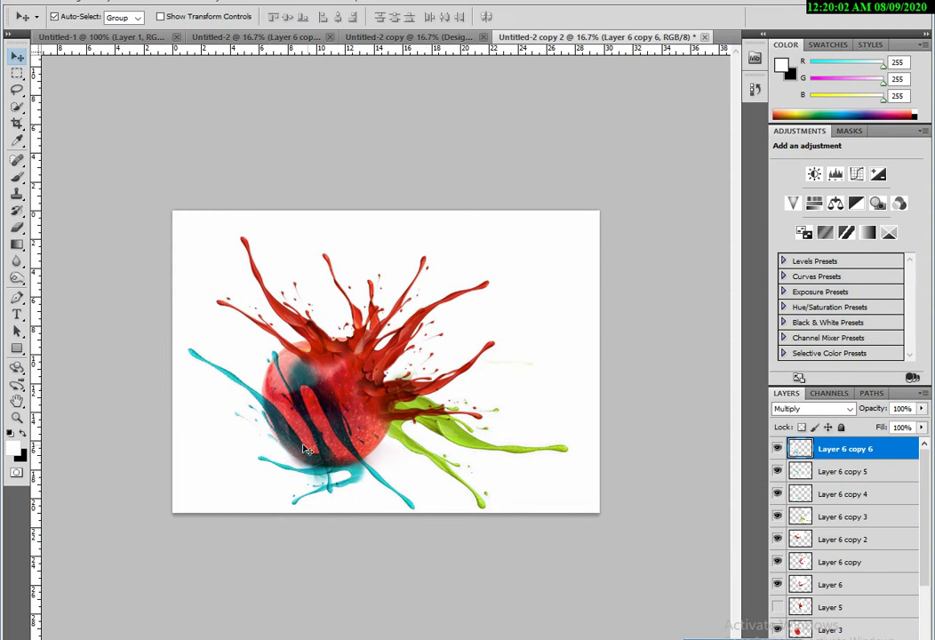
- Add Layer 6 copy 7, turned nearly level and shooting up-right from the apple's top
key("ctrl+j")
key("ctrl+t")
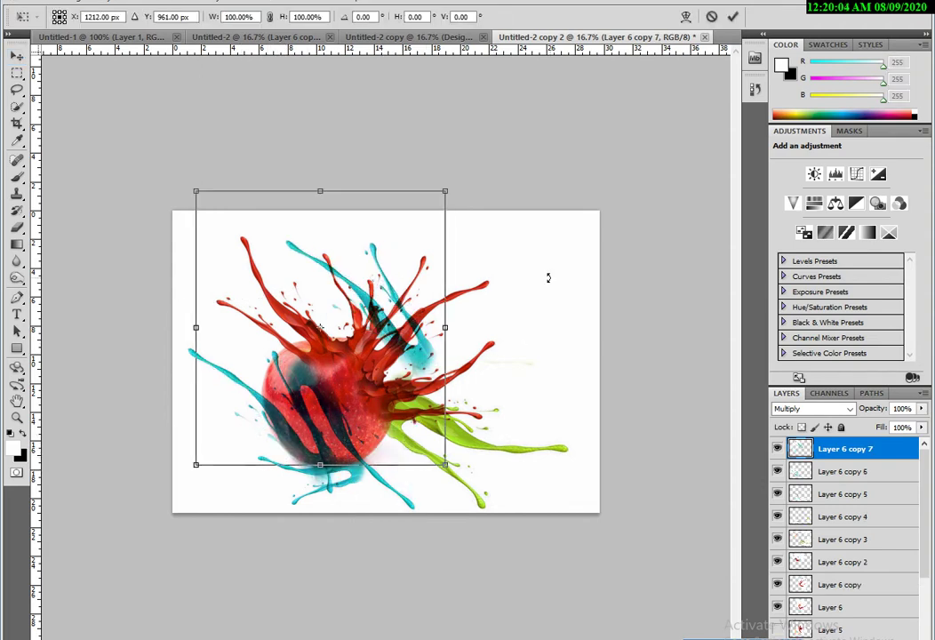
left_click_drag(547, 276, 409, 452)
mouse_move(361, 391)
left_mouse_down()
mouse_move(379, 350)
mouse_move(397, 370)
left_mouse_up()
mouse_move(545, 405)
left_mouse_down()
mouse_move(530, 423)
mouse_move(454, 460)
left_mouse_up()
mouse_move(364, 363)
left_mouse_down()
mouse_move(398, 358)
mouse_move(397, 338)
left_mouse_up()
left_click_drag(510, 459, 527, 450)
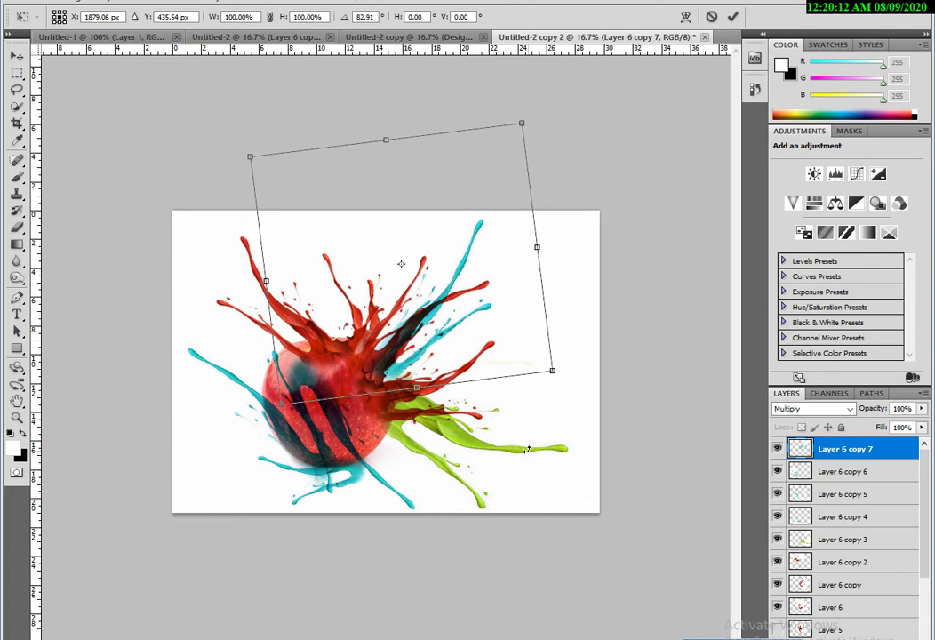
key("Return")
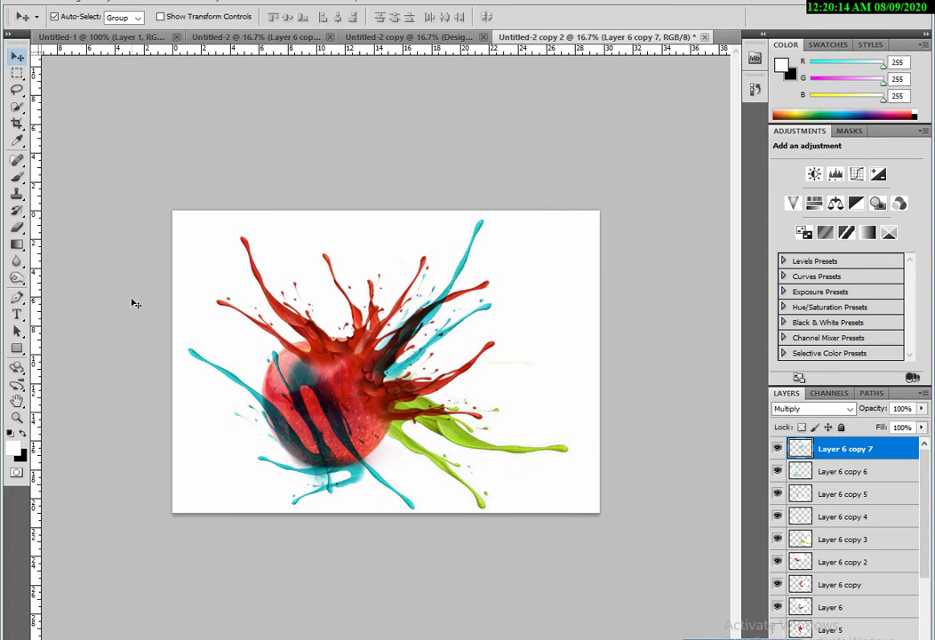
- Stretch and skew Layer 6 copy 7 downward and left over the apple
left_click(18, 228)
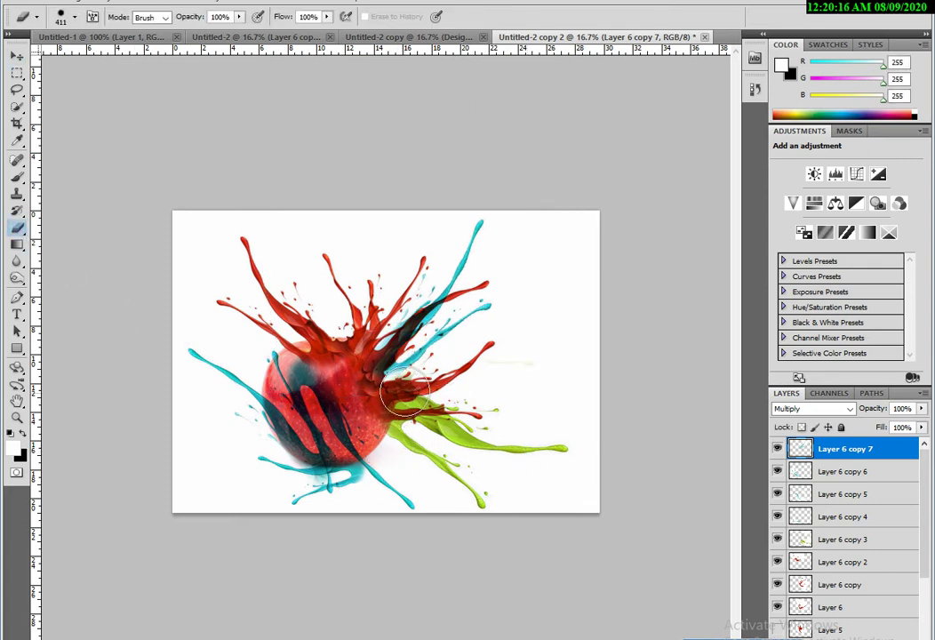
key("ctrl+t")
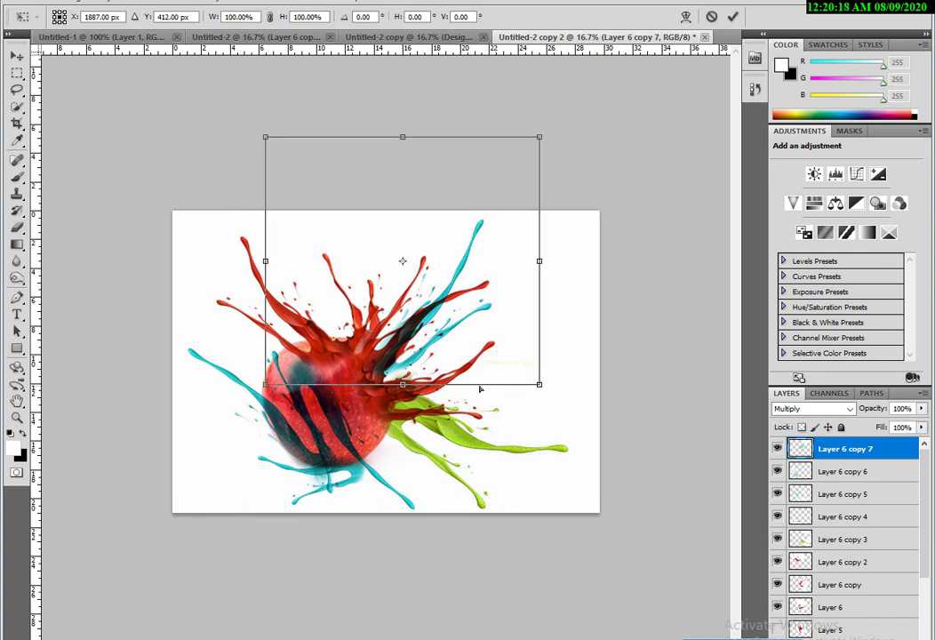
left_click_drag(409, 387, 396, 407)
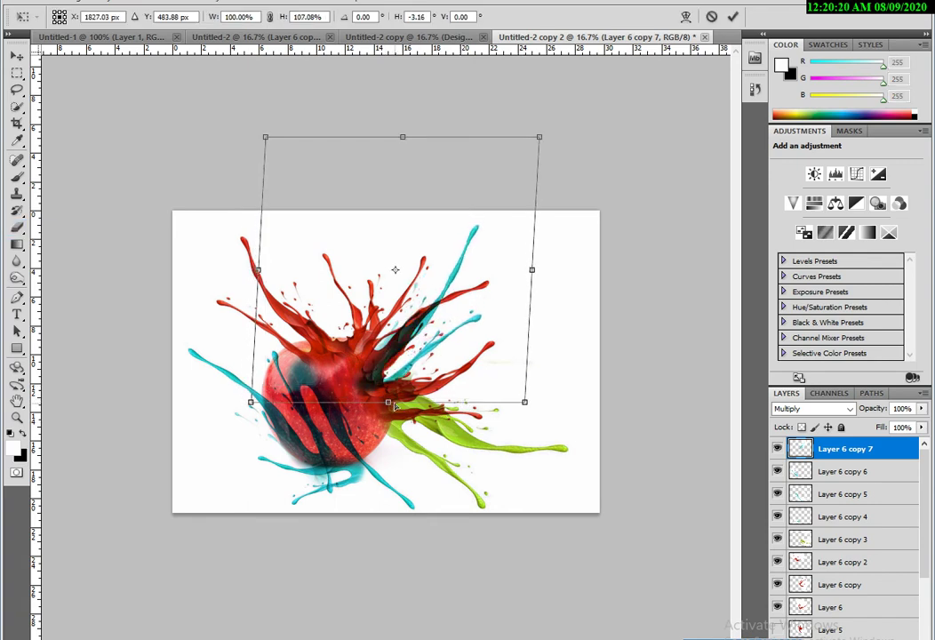
key("Return")
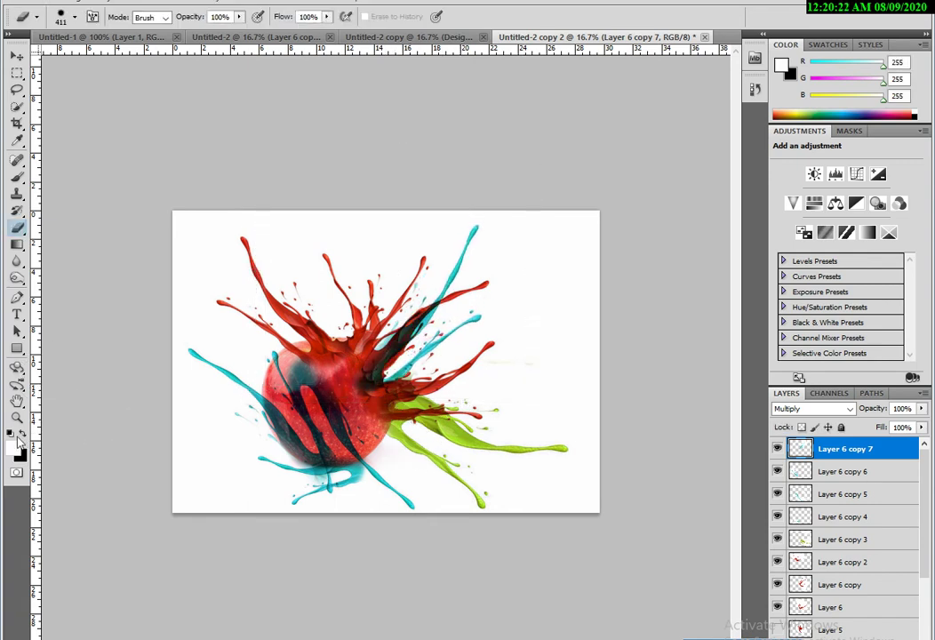
key("z")
left_click(340, 290)
left_click(412, 352)
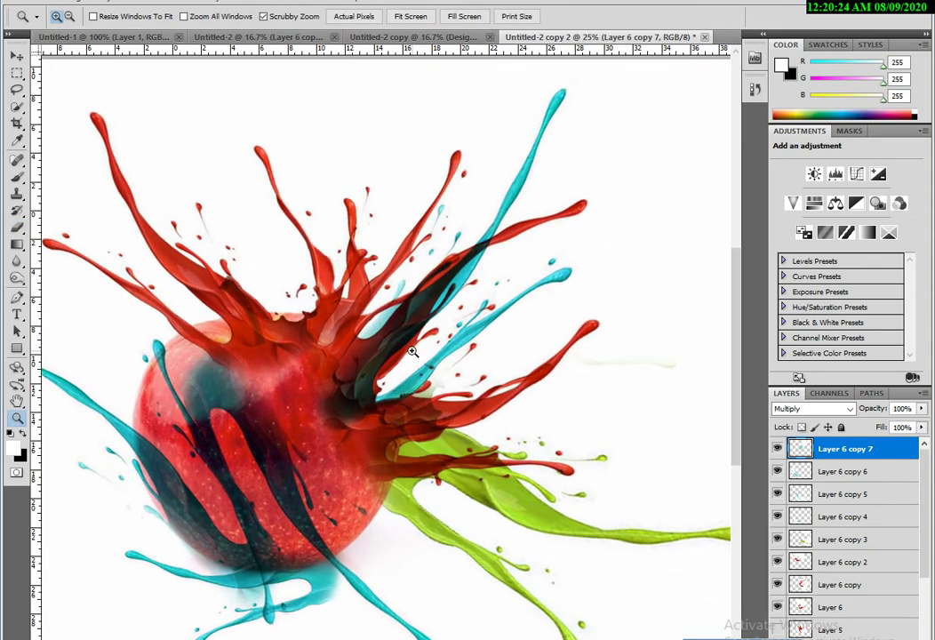
left_click(413, 352)
left_click(428, 342, "alt")
left_click(428, 341, "alt")
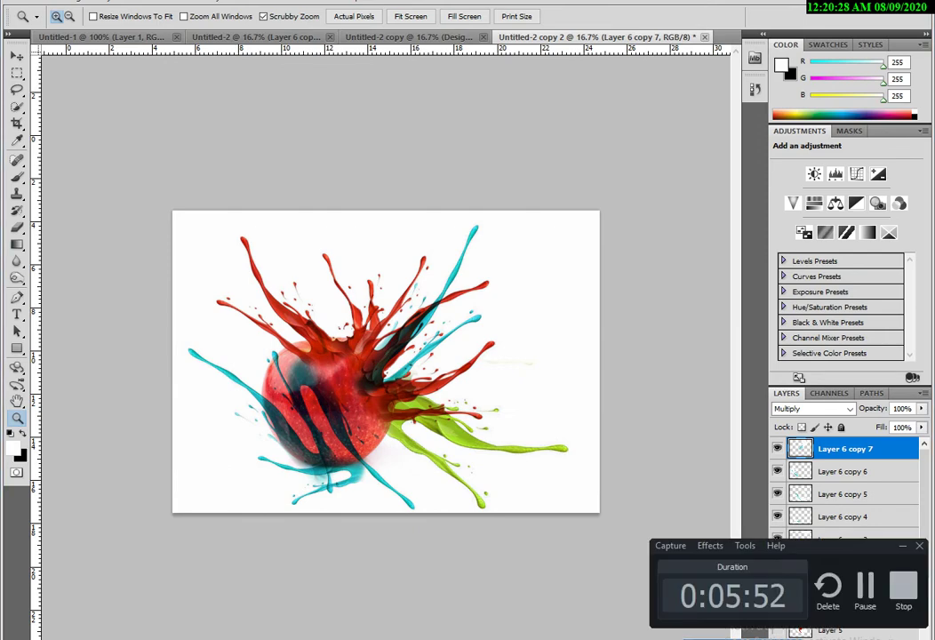
left_click(356, 372)
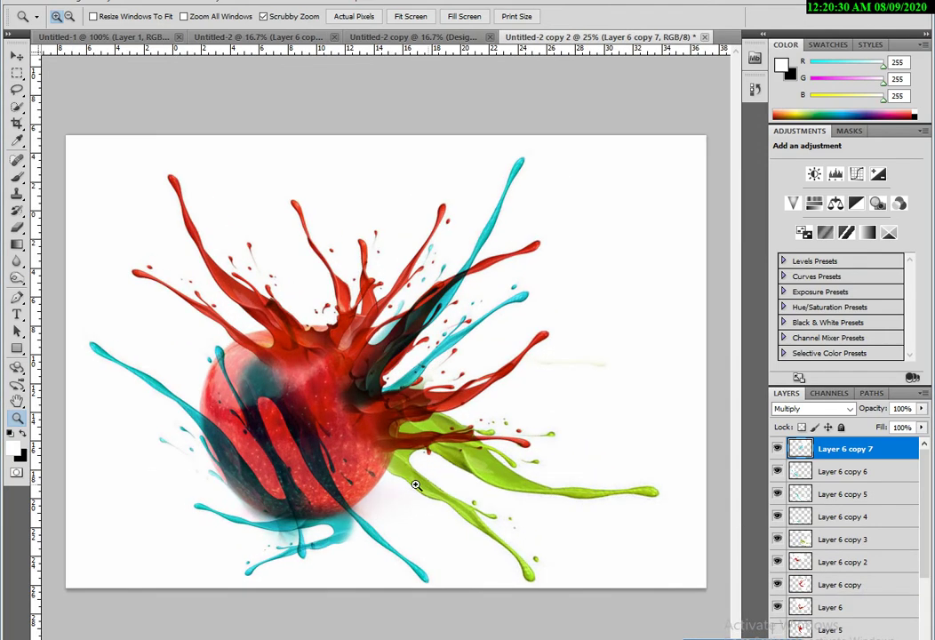
left_click(16, 56)
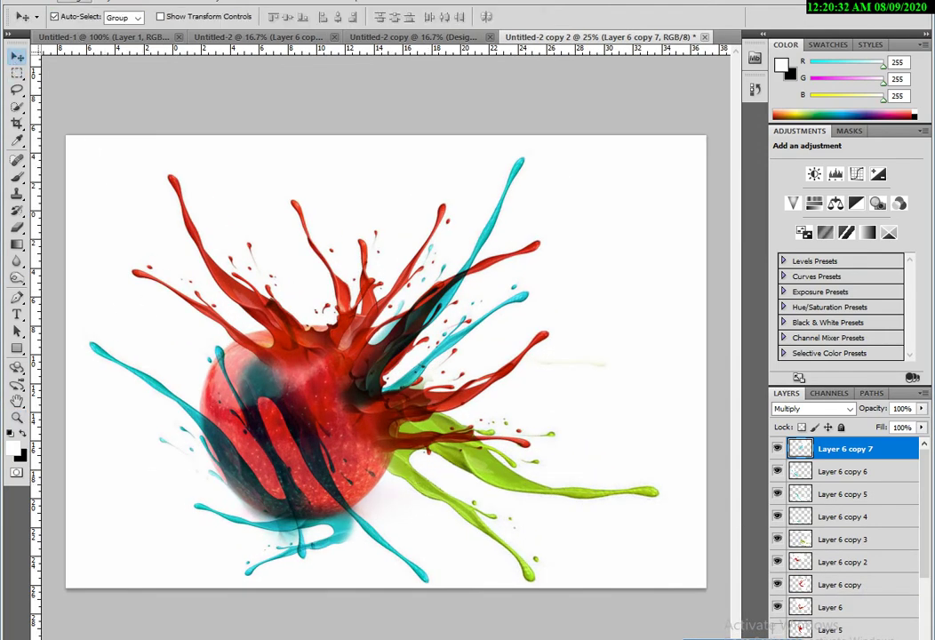
left_click(61, 0)
- Duplicate the image twice, creating Untitled-2 copy 3 and Untitled-2 copy 4
left_click(94, 187)
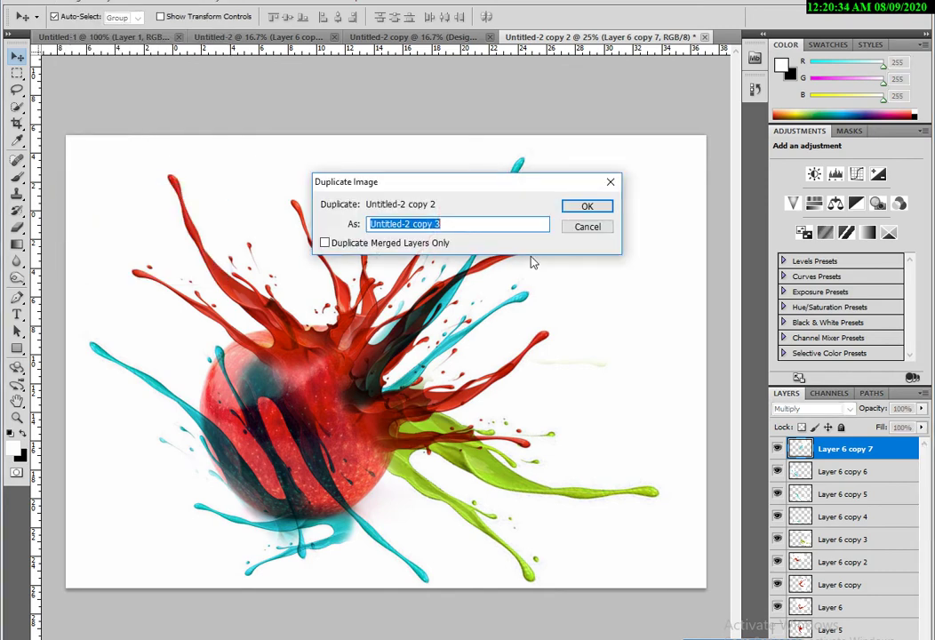
left_click(588, 207)
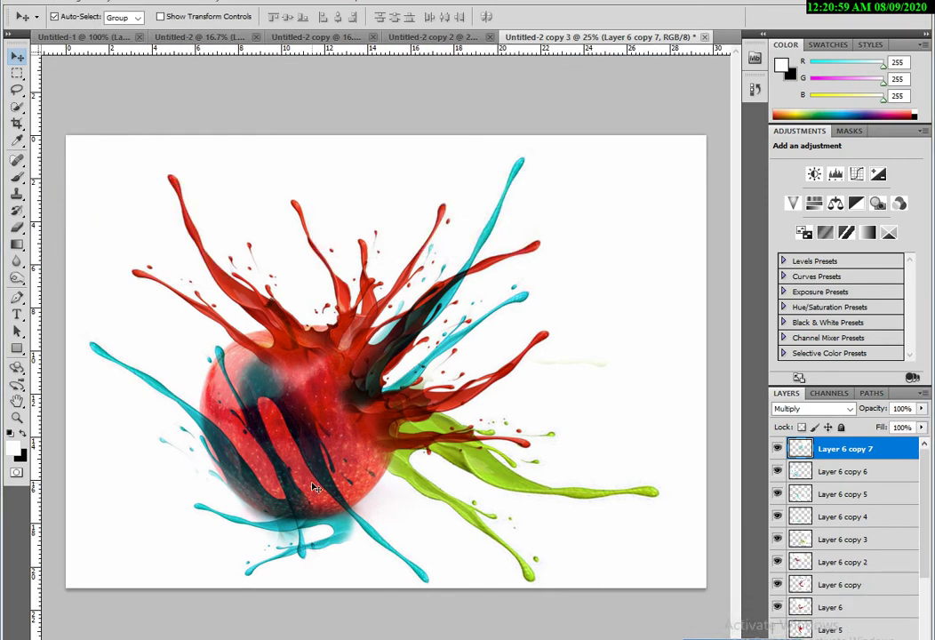
left_click(308, 455)
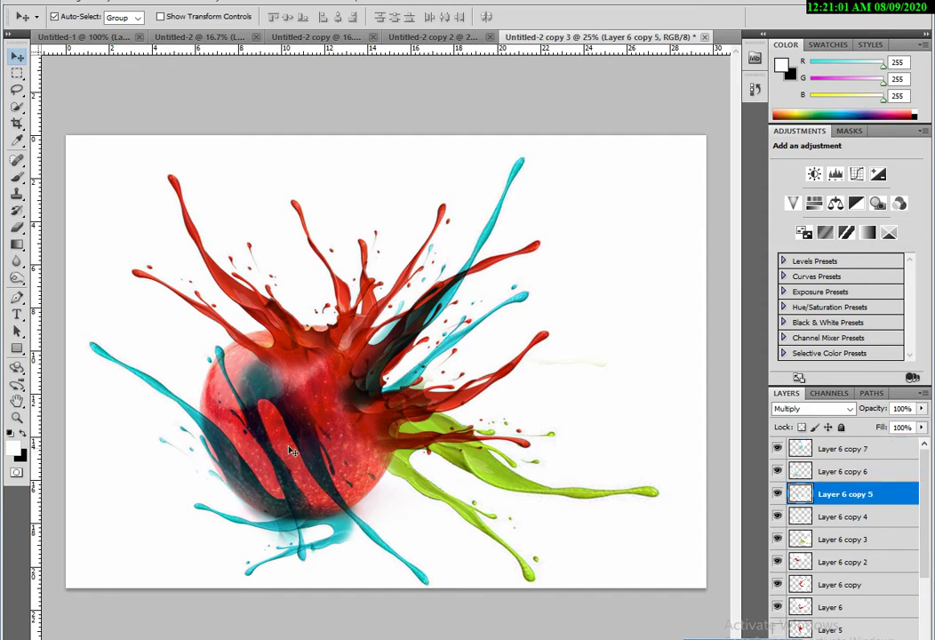
left_click(66, 1)
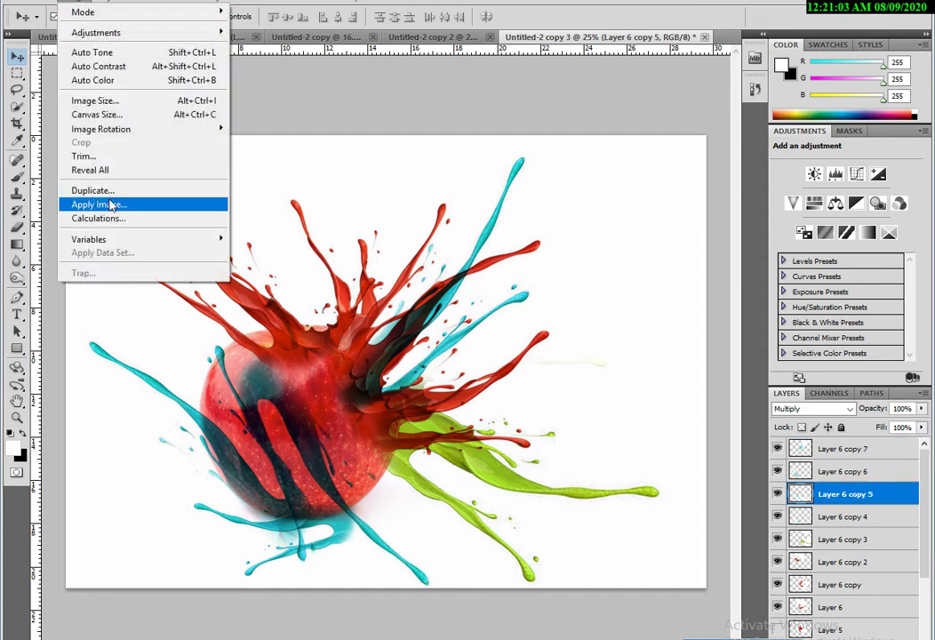
left_click(94, 189)
left_click(587, 205)
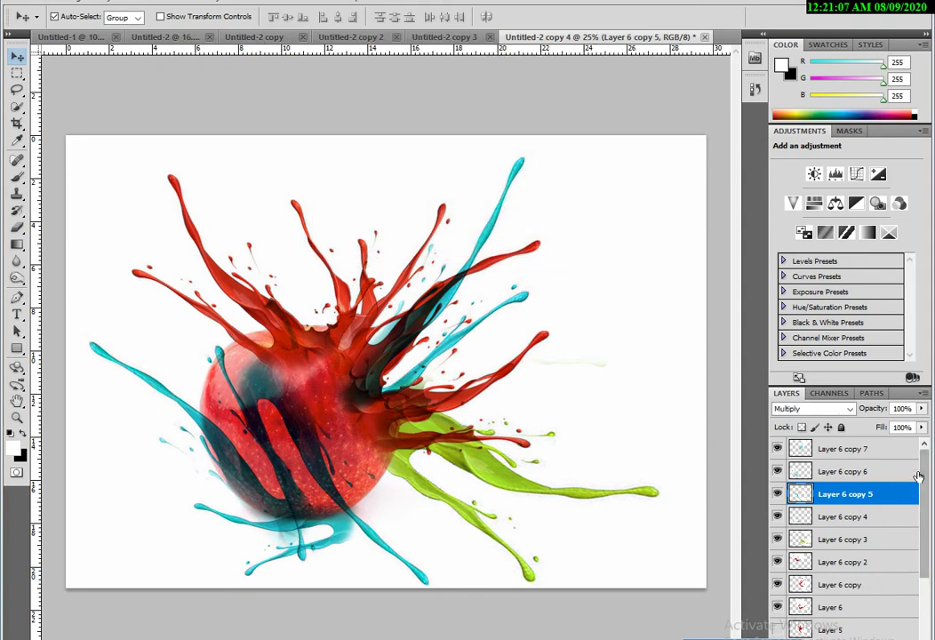
- Raise Layer 6 copy 6 to the top and merge Layer 6 copy 3 through Layer 6
left_click_drag(845, 472, 845, 443)
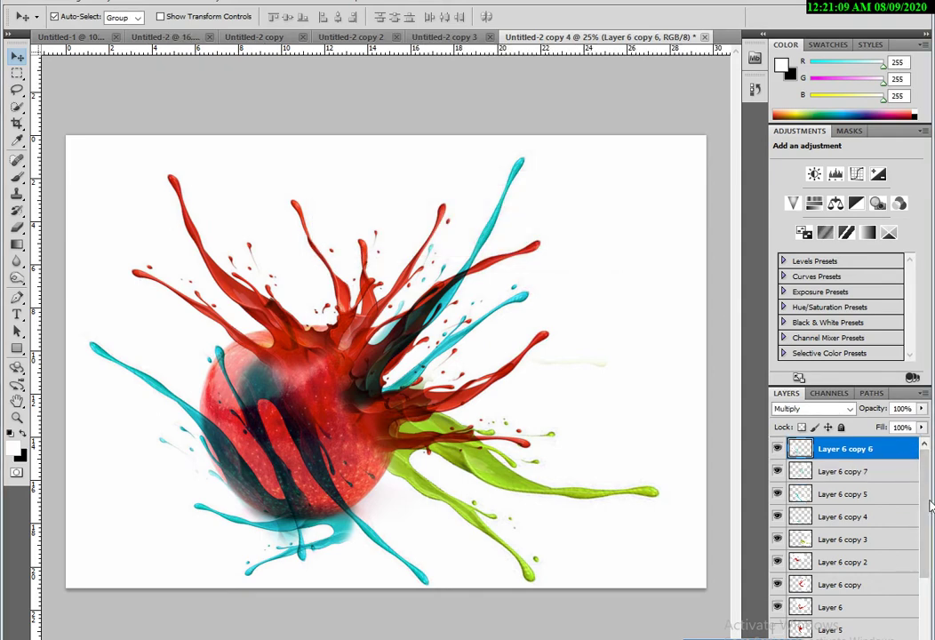
scroll(931, 505, "down", 2)
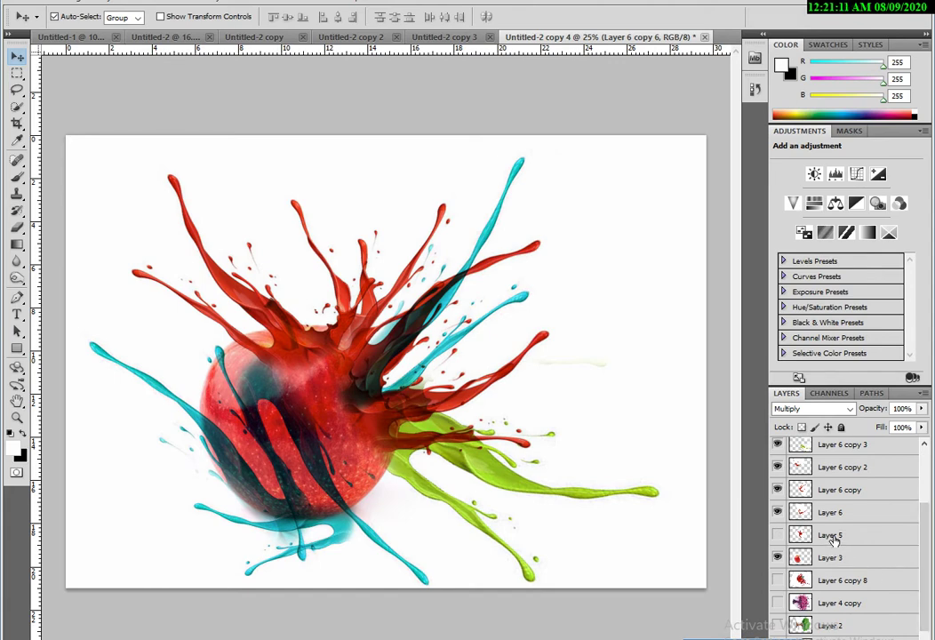
left_click(831, 512, "shift")
right_click(831, 510)
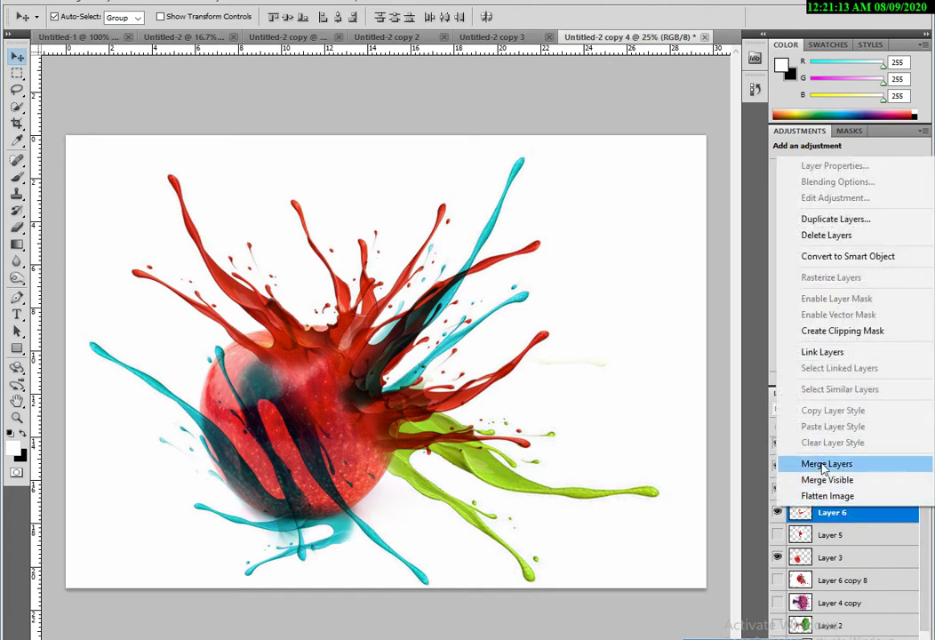
left_click(823, 464)
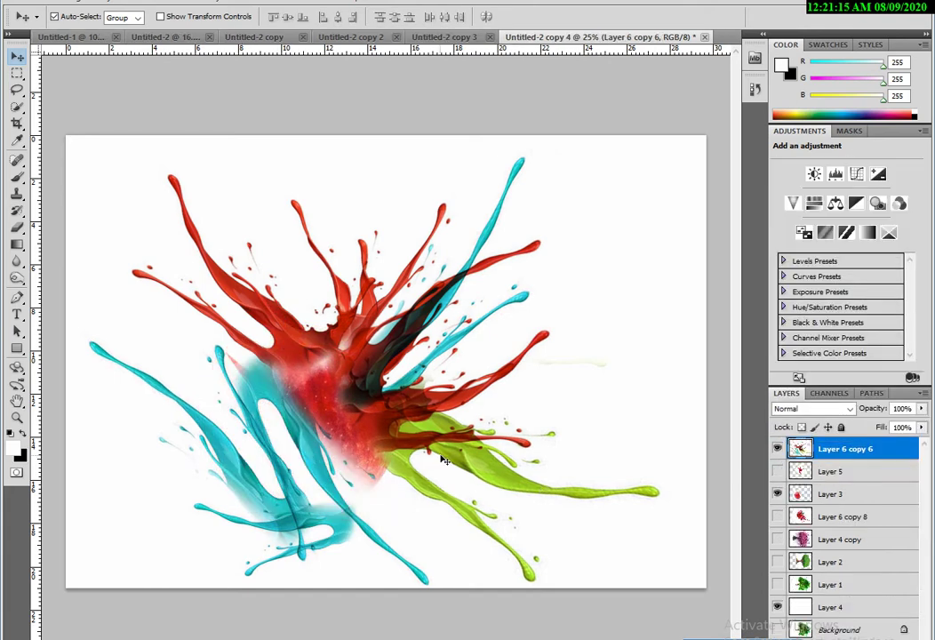
- Undo the merge and an accidental splash shift, then select the apple layer
left_click_drag(305, 488, 329, 473)
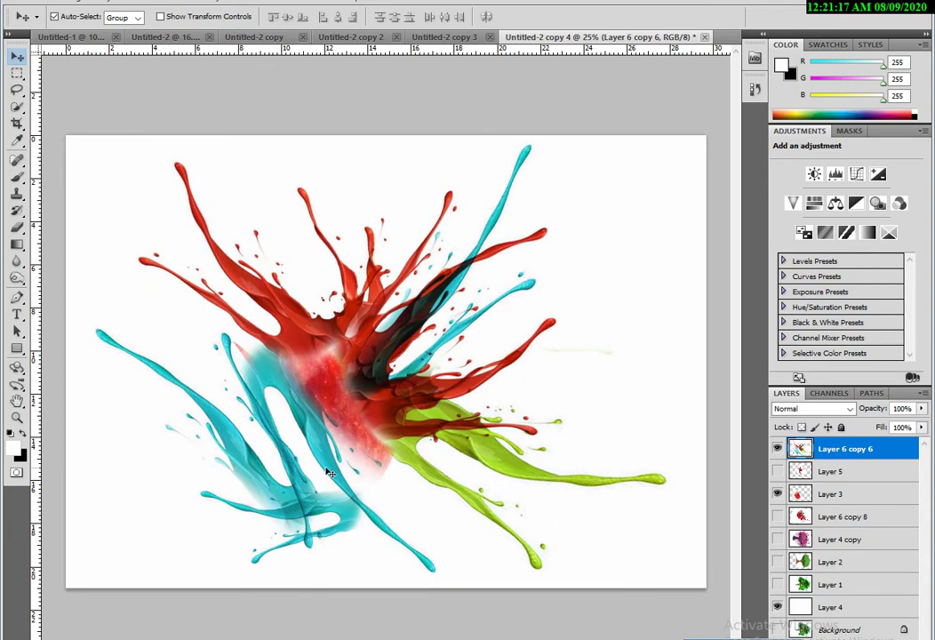
key("ctrl+alt+z")
key("ctrl+alt+z")
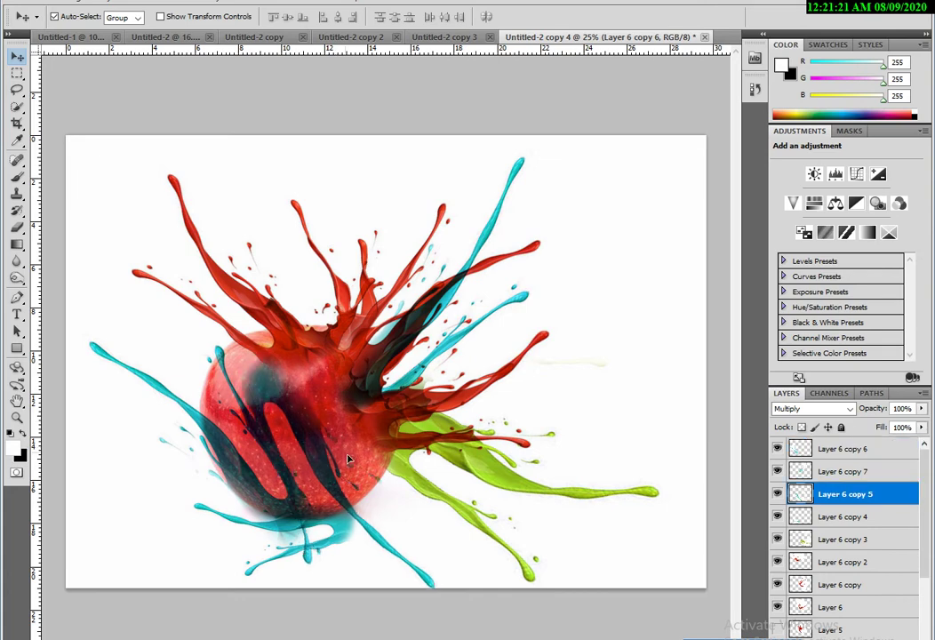
left_click_drag(277, 372, 297, 385)
key("ctrl+z")
left_click_drag(369, 468, 368, 461)
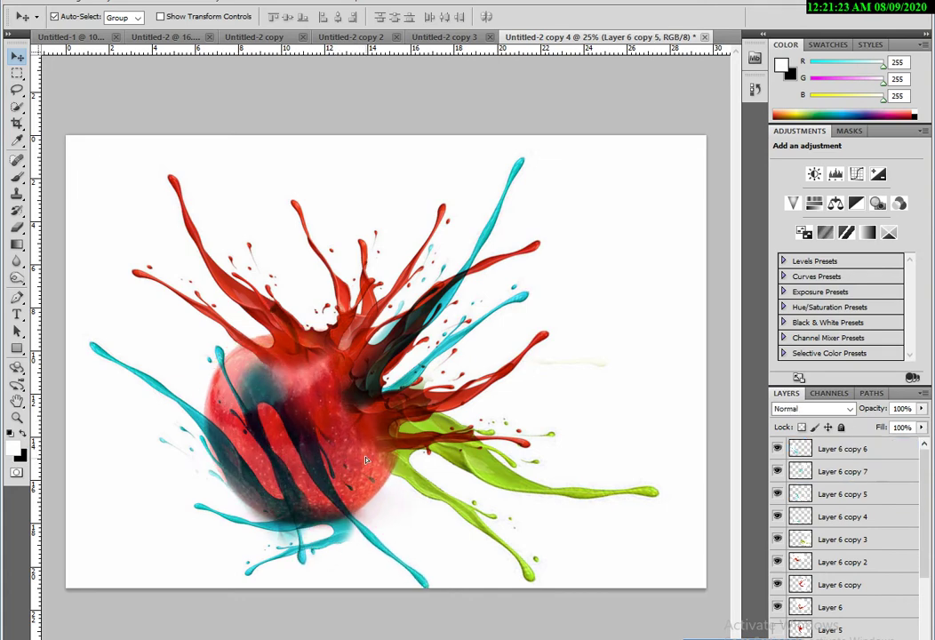
- Turn the apple green with a Hue shift of +84 on Layer 3
key("ctrl+u")
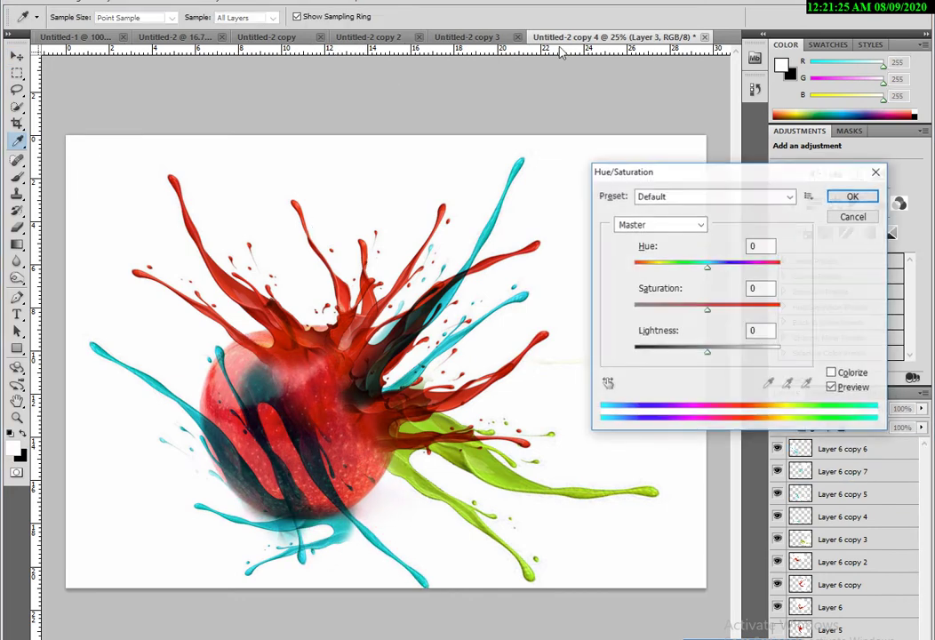
mouse_move(706, 265)
left_mouse_down()
mouse_move(754, 271)
mouse_move(664, 268)
mouse_move(633, 281)
mouse_move(752, 265)
mouse_move(760, 277)
mouse_move(751, 275)
left_mouse_up()
key("Return")
key("v")
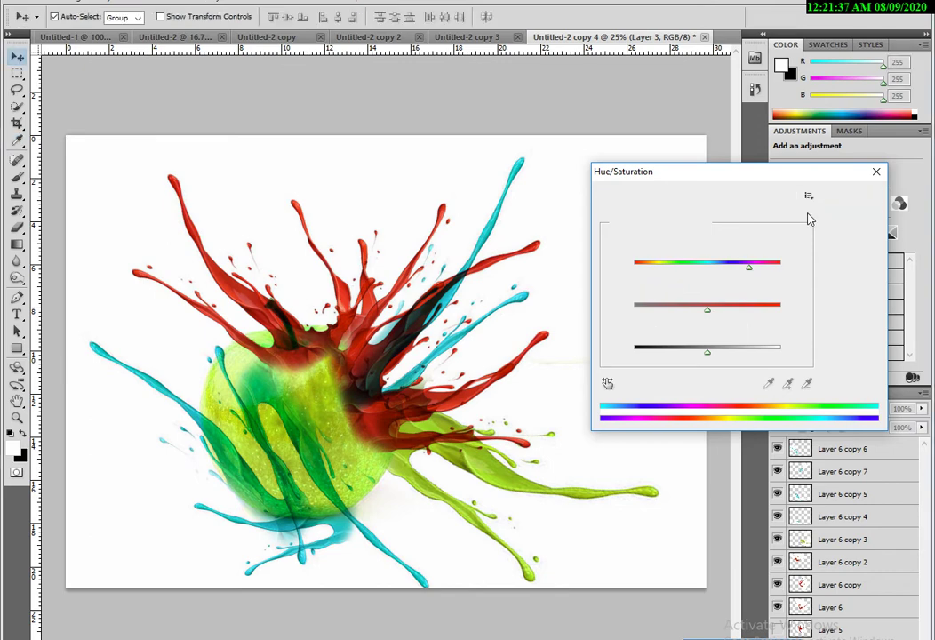
- Shift Layer 6 copy 3's lime splash to a deeper green
left_click(400, 413)
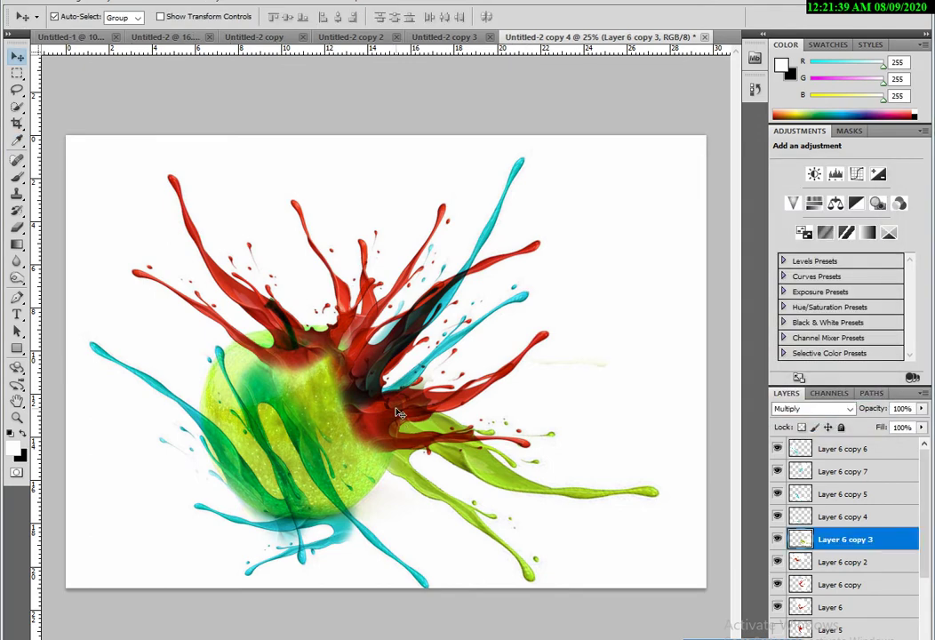
key("ctrl+u")
mouse_move(696, 270)
left_mouse_down()
mouse_move(765, 272)
mouse_move(739, 272)
left_mouse_up()
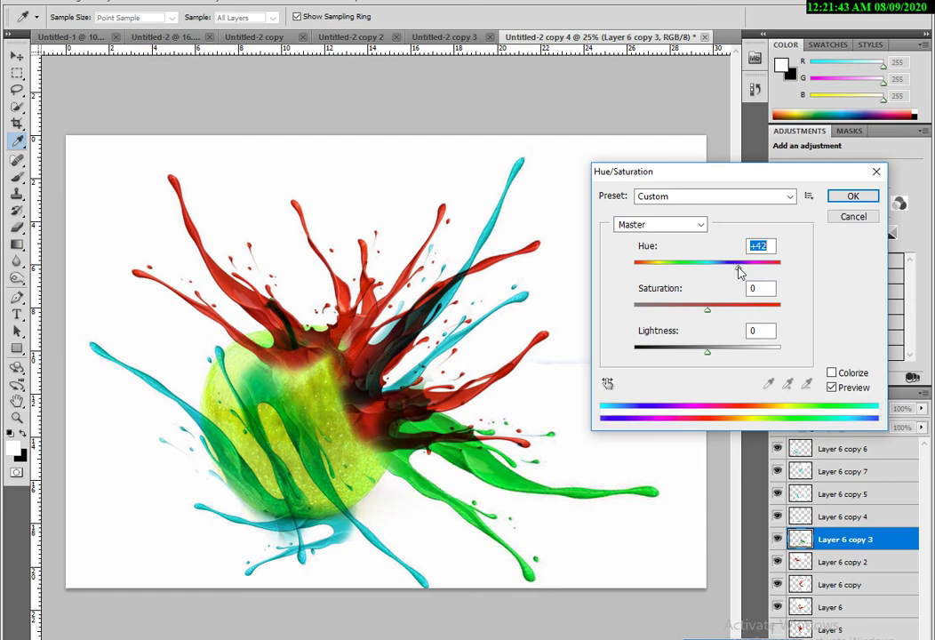
left_click(851, 199)
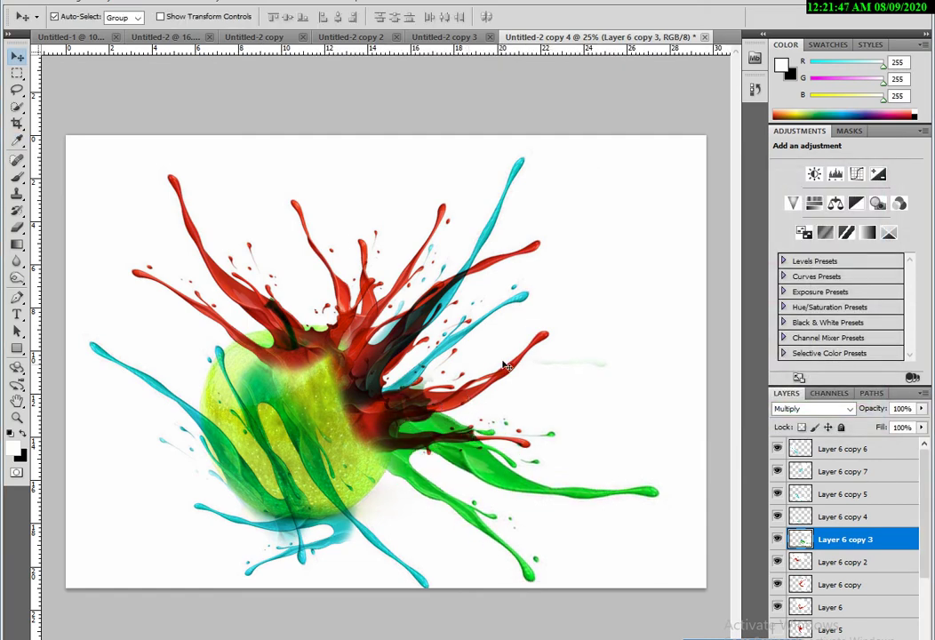
- Recolour Layer 6 copy's red splash to blue with Hue -180
left_click_drag(527, 344, 532, 341)
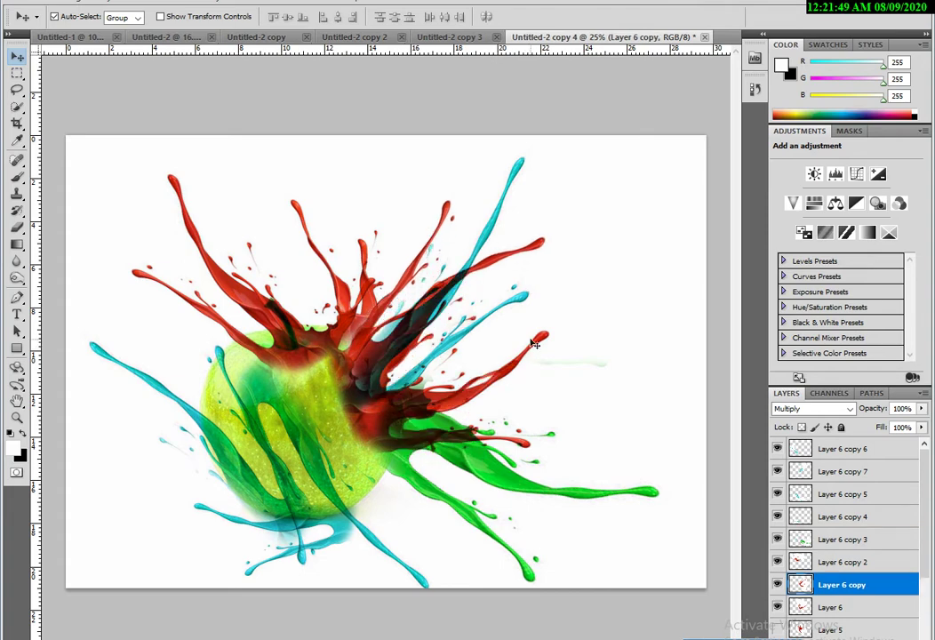
key("ctrl+u")
mouse_move(709, 269)
left_mouse_down()
mouse_move(751, 270)
mouse_move(664, 267)
mouse_move(634, 283)
left_mouse_up()
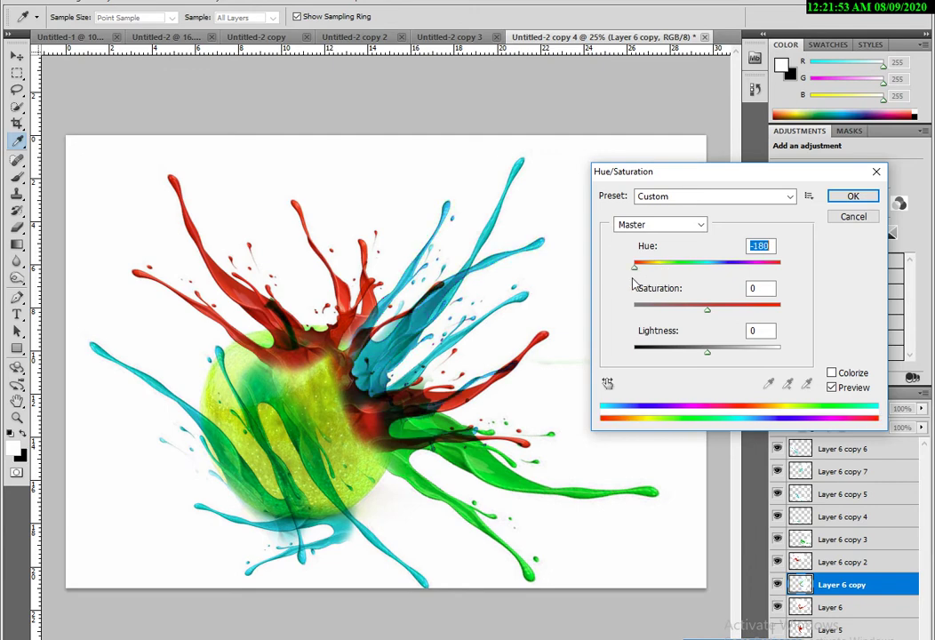
left_click(850, 195)
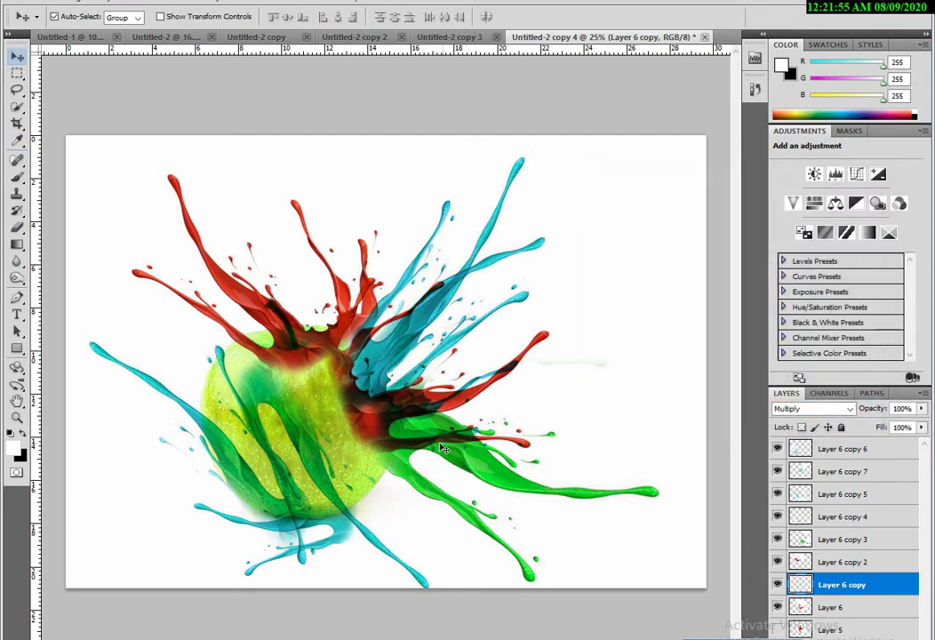
- Turn Layer 6's splash green with Hue +94 and nudge it slightly left
left_click(304, 355)
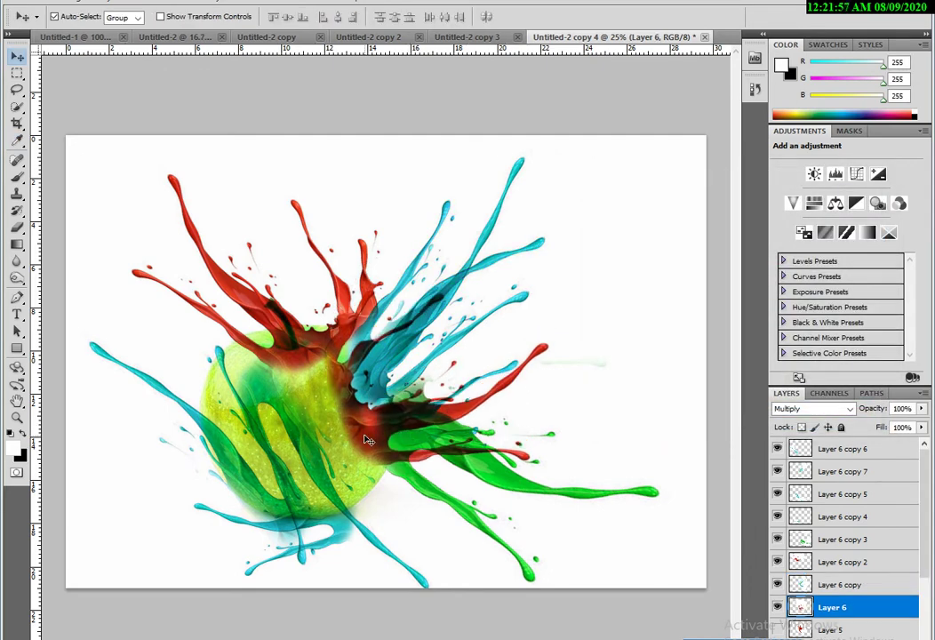
key("ctrl+u")
mouse_move(710, 270)
left_mouse_down()
mouse_move(634, 279)
mouse_move(757, 268)
left_mouse_up()
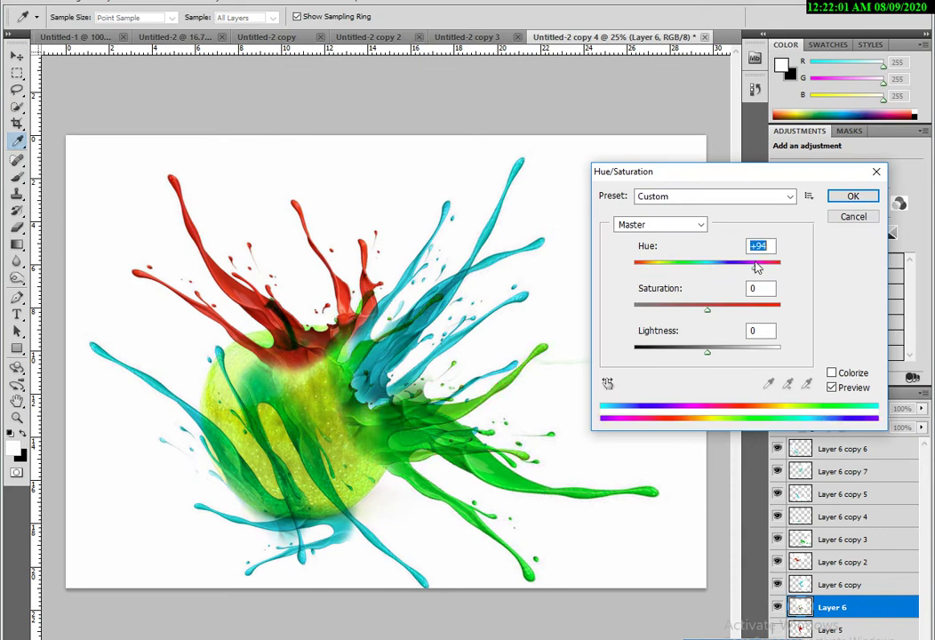
left_click(854, 196)
key("v")
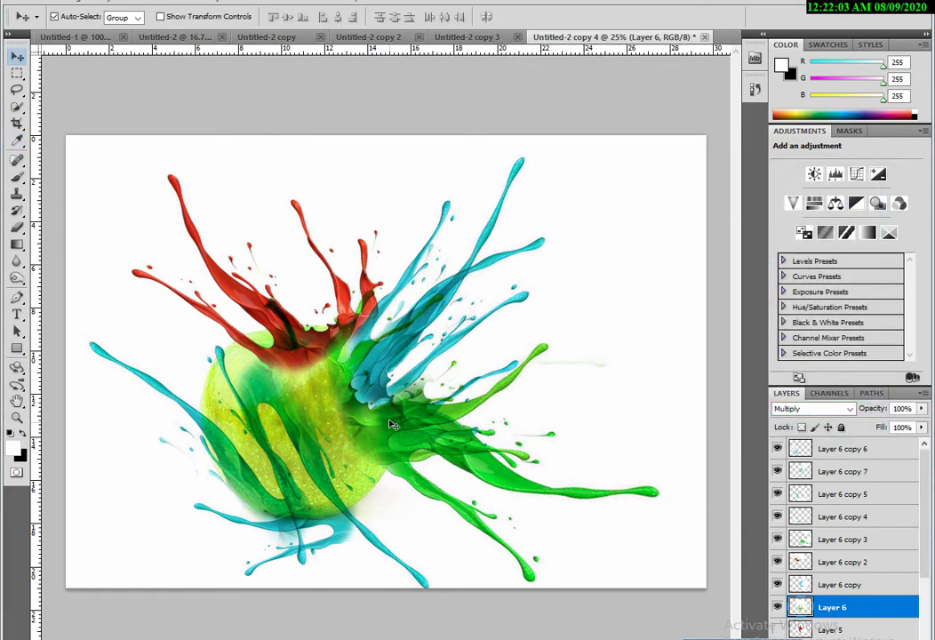
left_click_drag(392, 424, 366, 423)
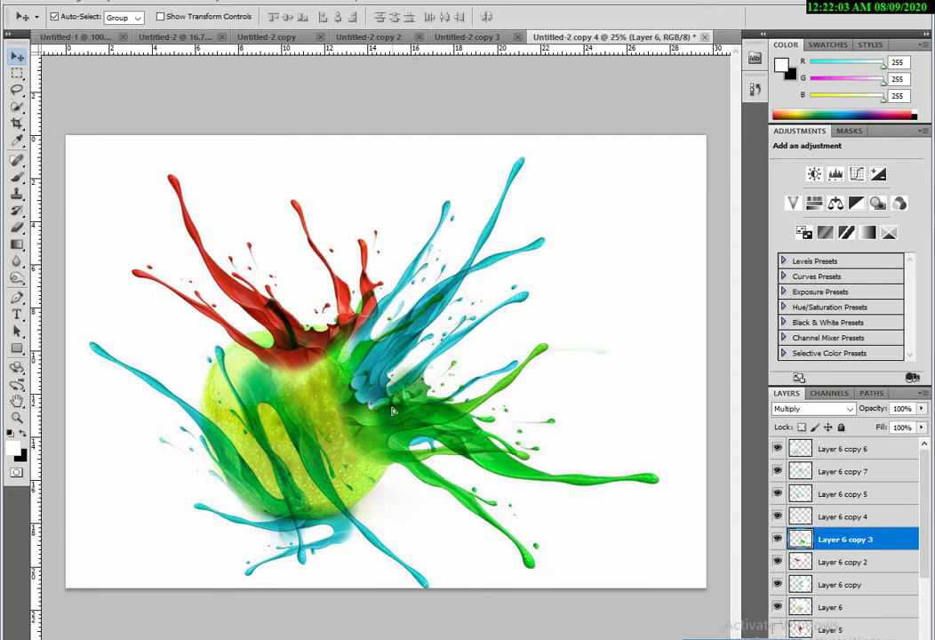
- Move the red splash onto the apple, scale it to about 60% and rotate it about 48°
left_click(345, 317)
left_click_drag(302, 356, 302, 360)
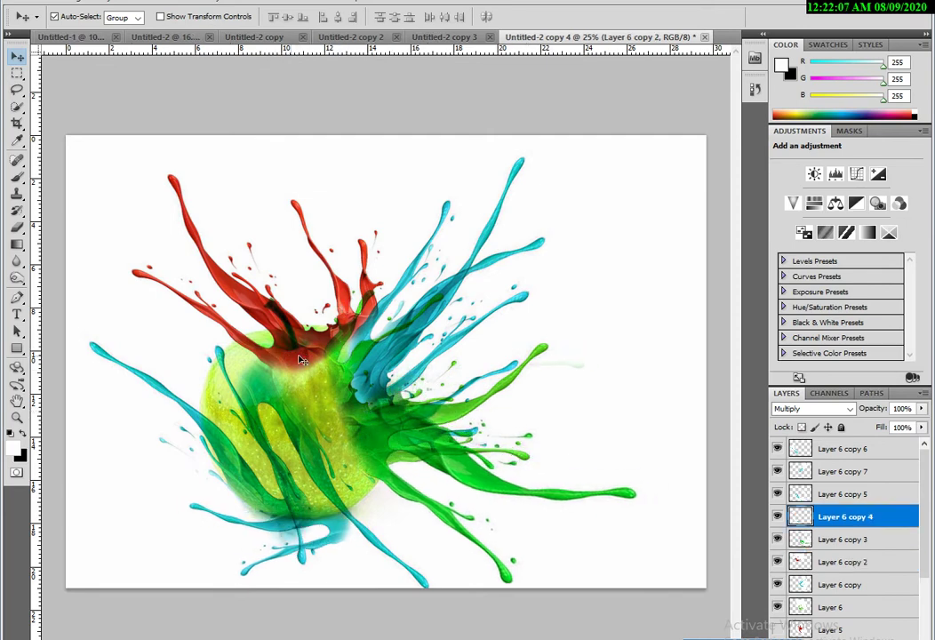
mouse_move(331, 281)
left_mouse_down()
mouse_move(291, 331)
mouse_move(322, 260)
left_mouse_up()
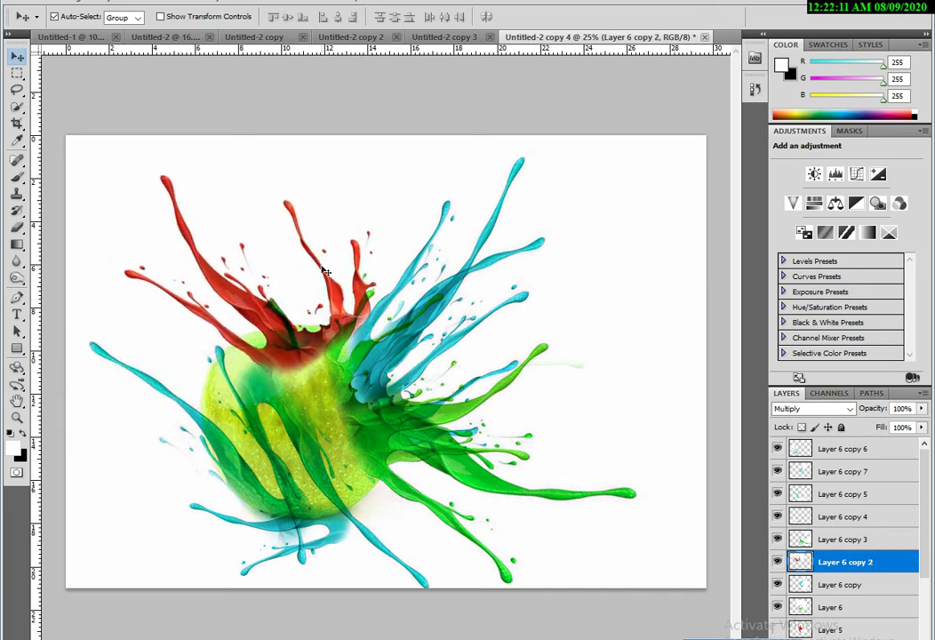
key("ctrl+t")
left_click_drag(500, 86, 427, 167)
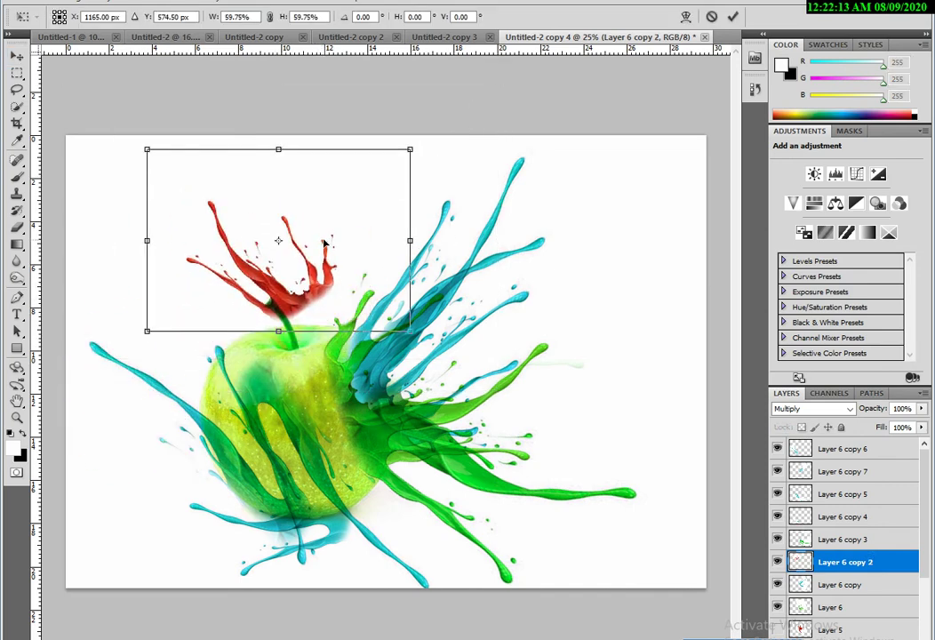
left_click_drag(278, 240, 280, 280)
mouse_move(418, 329)
left_mouse_down()
mouse_move(429, 356)
mouse_move(358, 432)
left_mouse_up()
left_click_drag(273, 331, 300, 330)
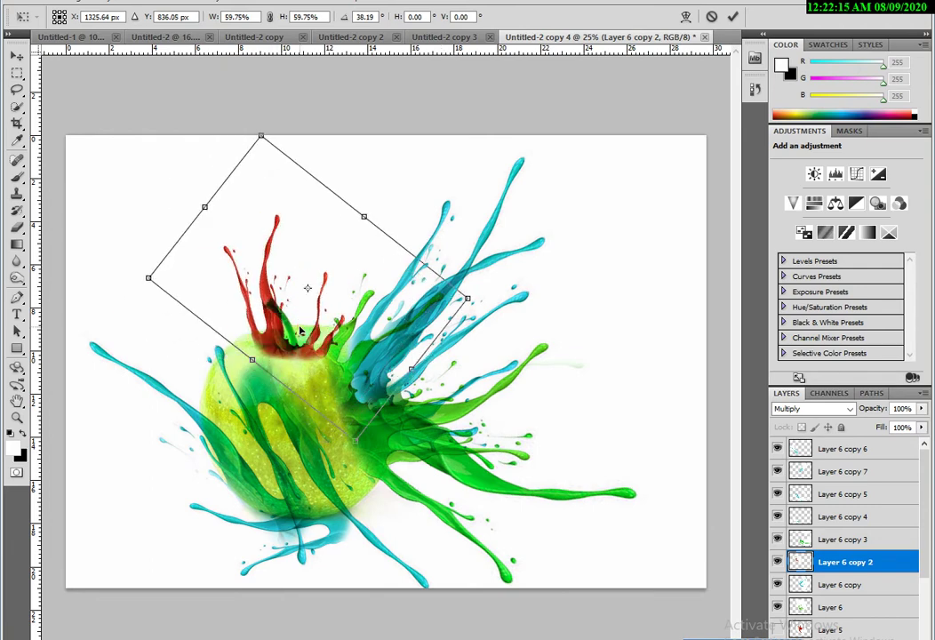
left_click_drag(470, 241, 475, 270)
left_click_drag(306, 337, 346, 329)
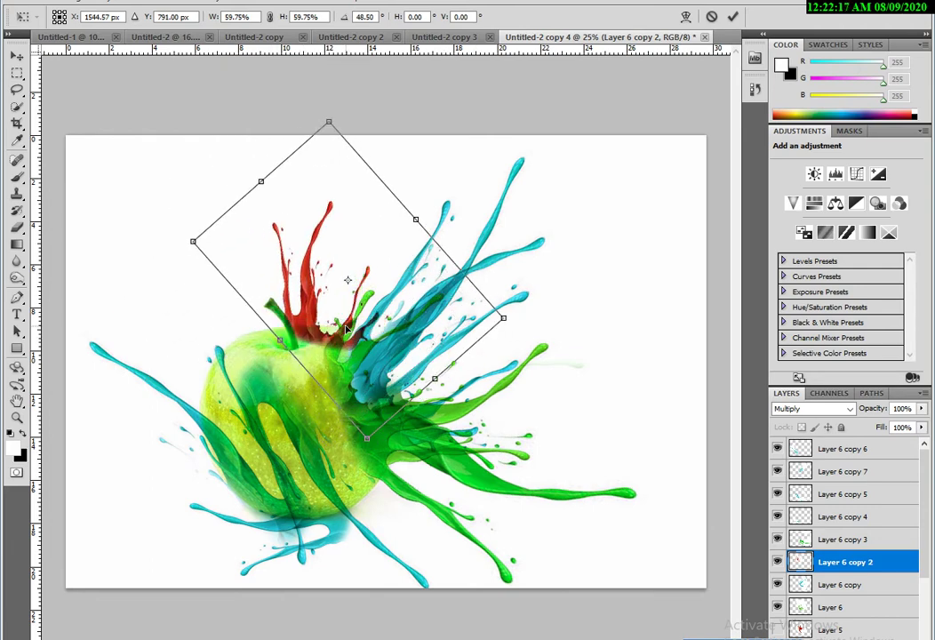
key("Return")
- Shift the splash's hue by +121 so it turns green
key("ctrl+u")
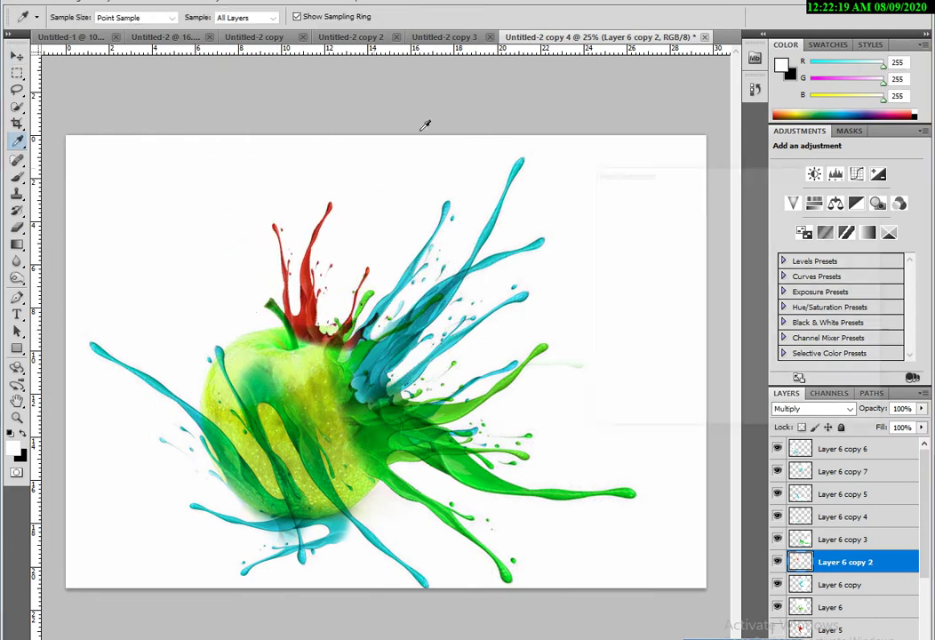
left_click_drag(708, 267, 765, 268)
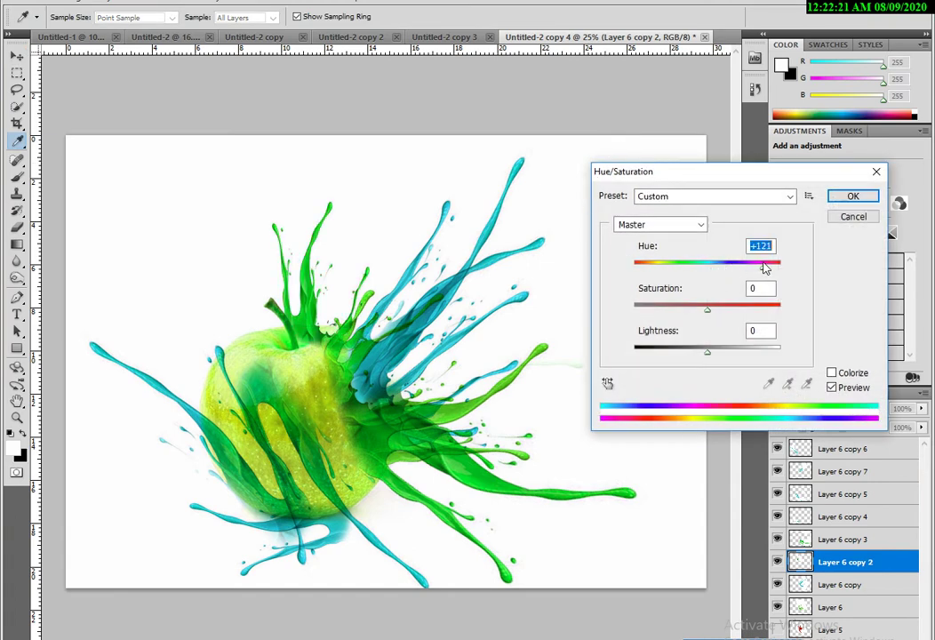
left_click(843, 197)
mouse_move(330, 313)
left_mouse_down()
mouse_move(523, 309)
mouse_move(255, 480)
mouse_move(323, 402)
left_mouse_up()
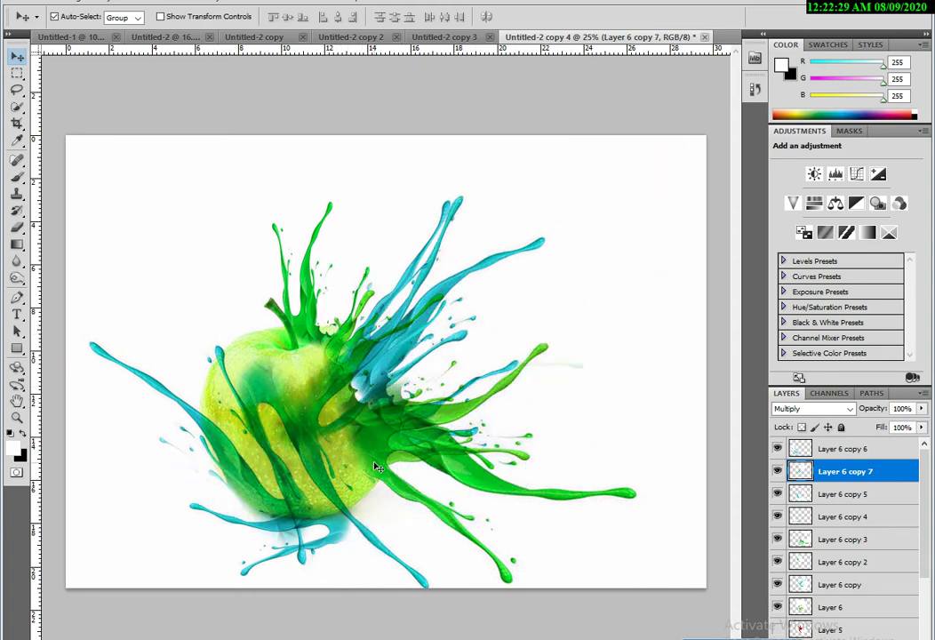
- Set the Eraser to 27% flow and 49% opacity
mouse_move(378, 467)
left_mouse_down()
mouse_move(335, 433)
mouse_move(364, 433)
left_mouse_up()
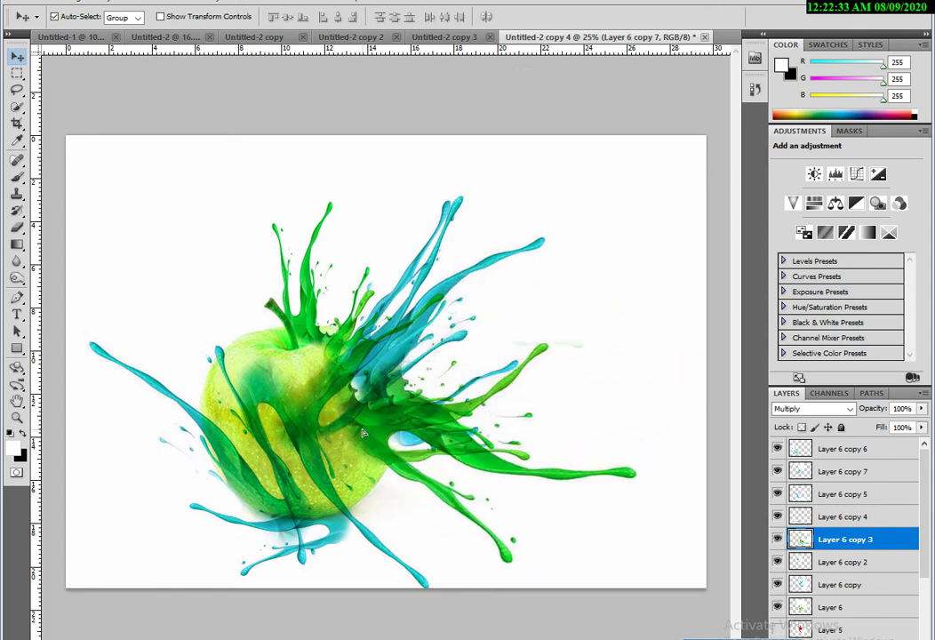
left_click(14, 229)
left_click(328, 17)
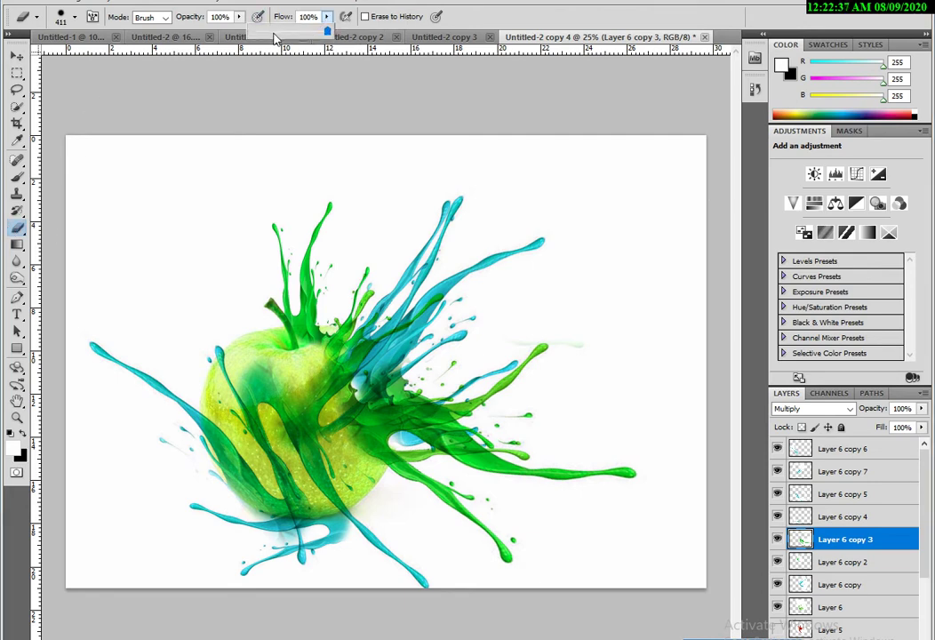
left_click_drag(329, 31, 203, 32)
left_click(239, 16)
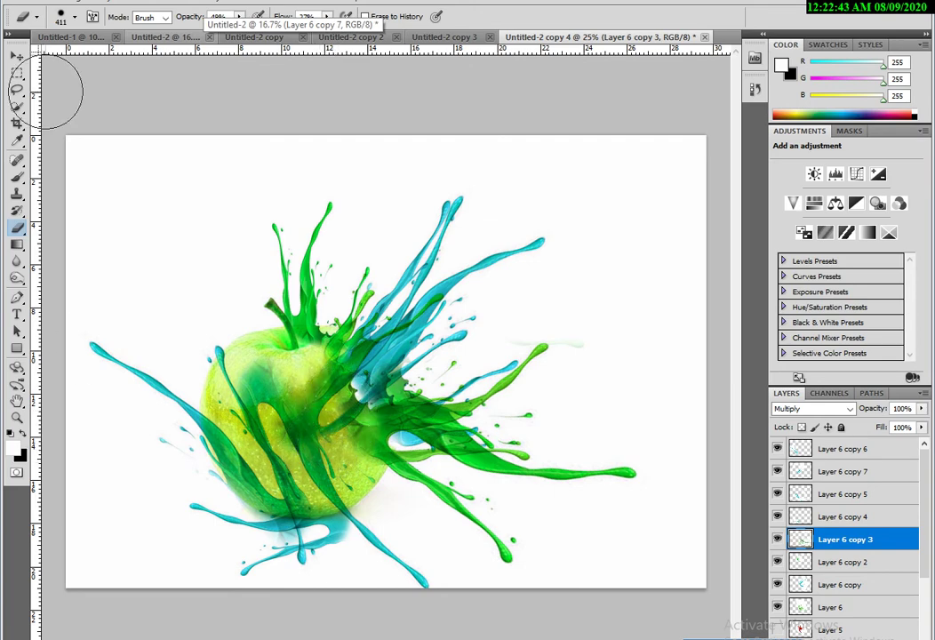
- Delete the extra green splash layer to the right of the apple
left_click(17, 55)
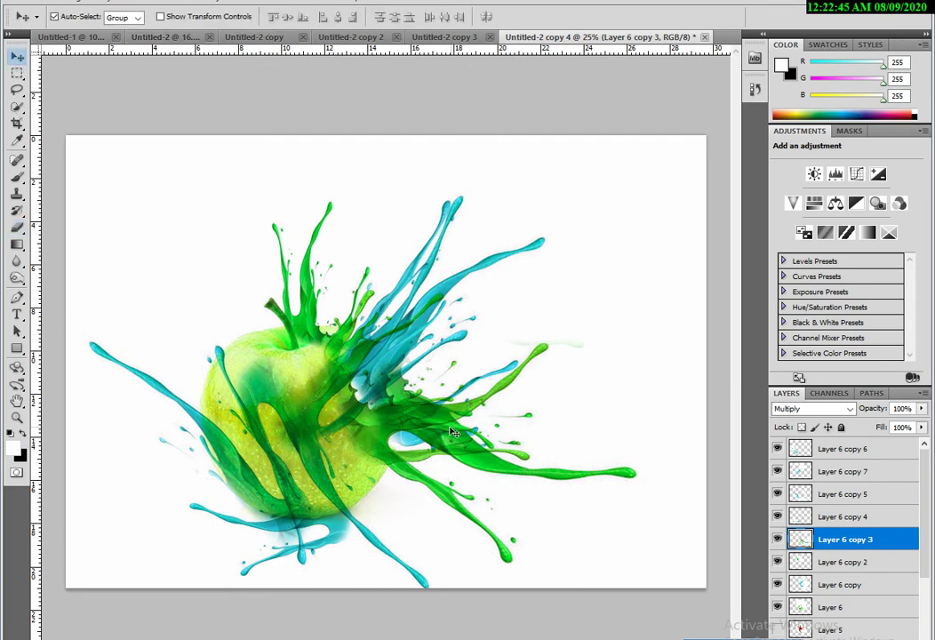
left_click_drag(452, 432, 389, 544)
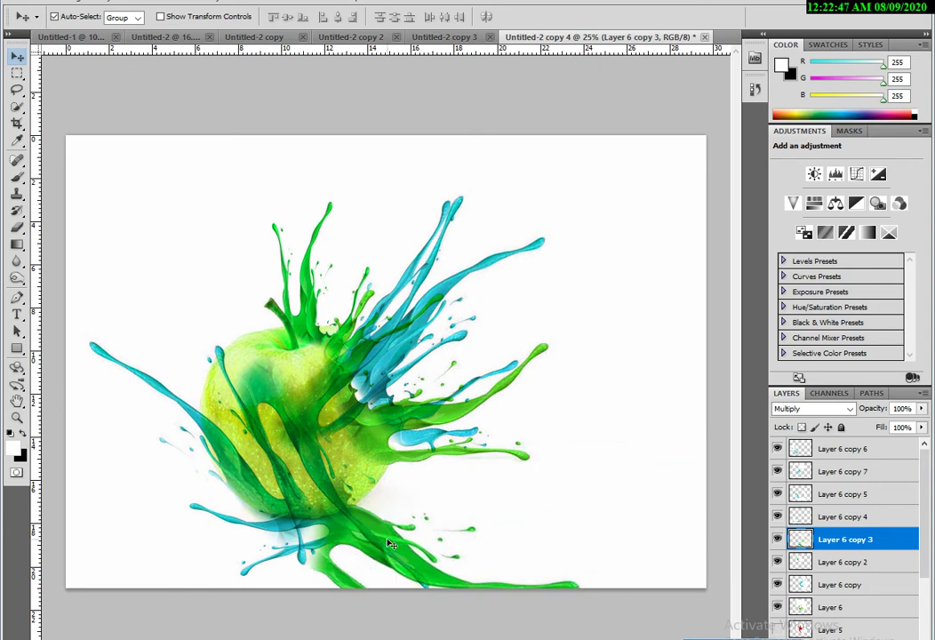
key("Delete")
mouse_move(451, 429)
left_mouse_down()
mouse_move(387, 458)
mouse_move(437, 505)
mouse_move(449, 400)
left_mouse_up()
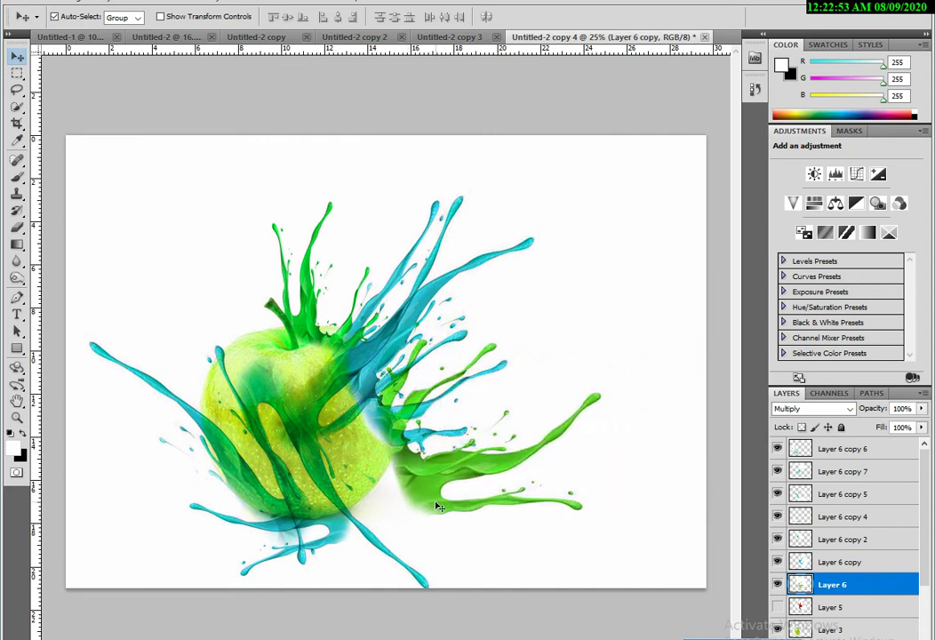
- Rotate, stretch and skew the green splash so it bursts from the apple's right side
key("ctrl+t")
mouse_move(641, 527)
left_mouse_down()
mouse_move(689, 480)
mouse_move(553, 282)
left_mouse_up()
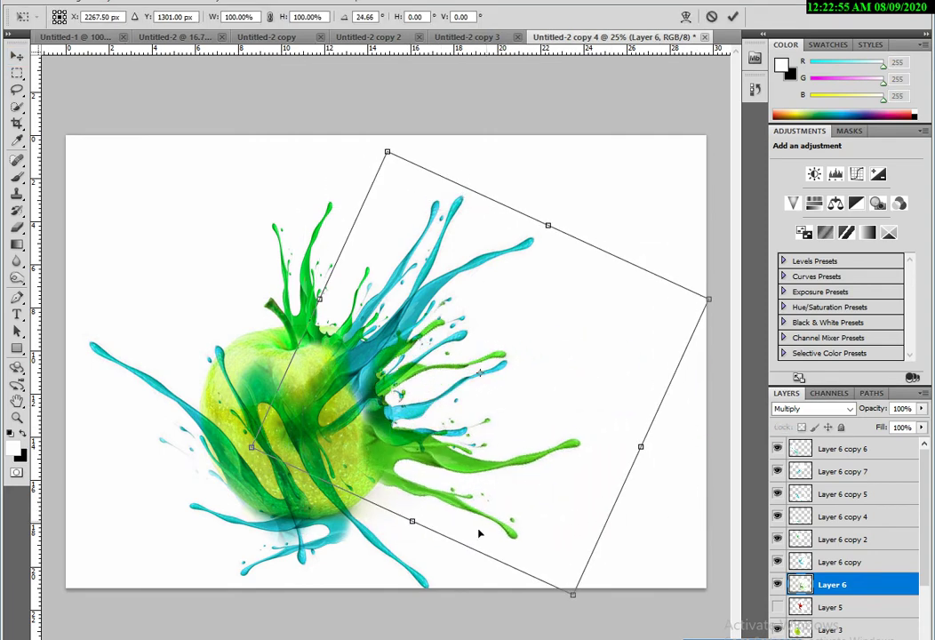
left_click_drag(419, 529, 423, 542)
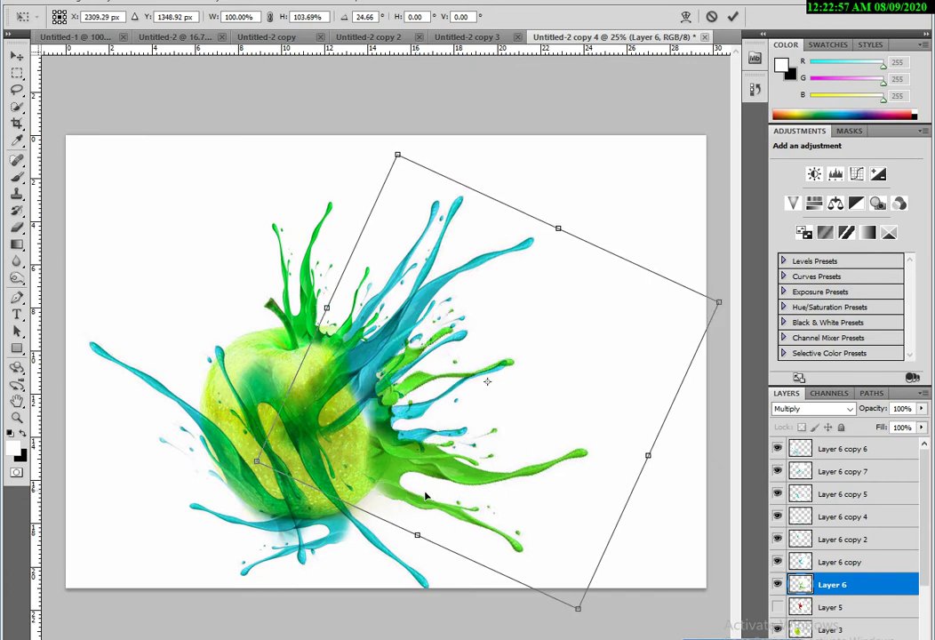
left_click_drag(629, 514, 647, 493)
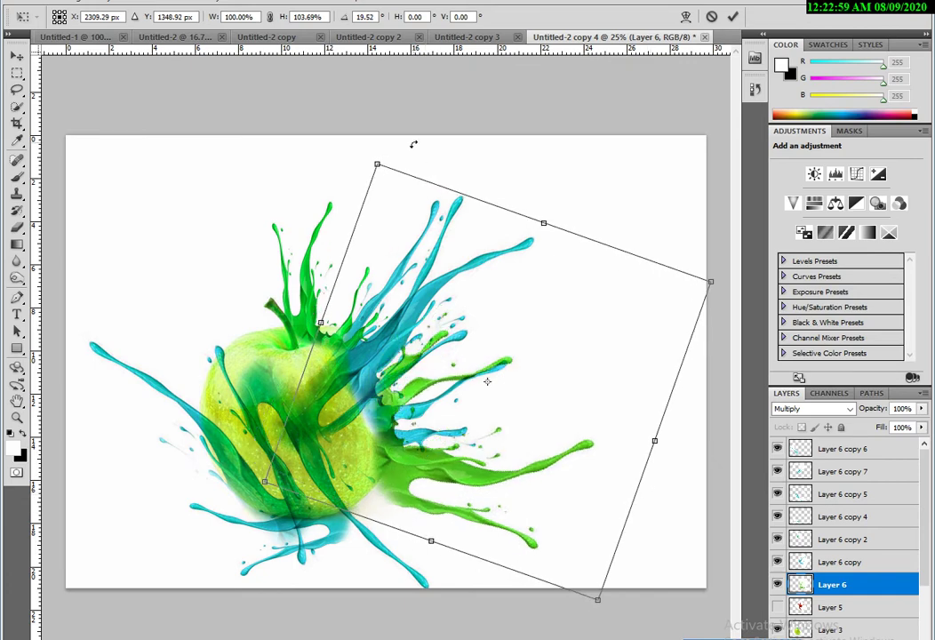
left_click_drag(379, 168, 347, 202)
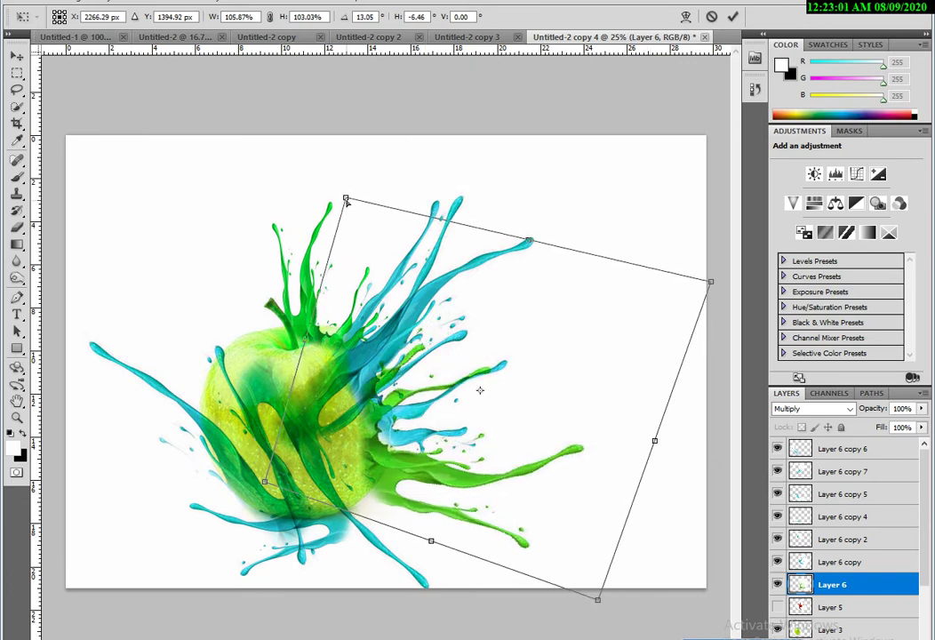
key("Return")
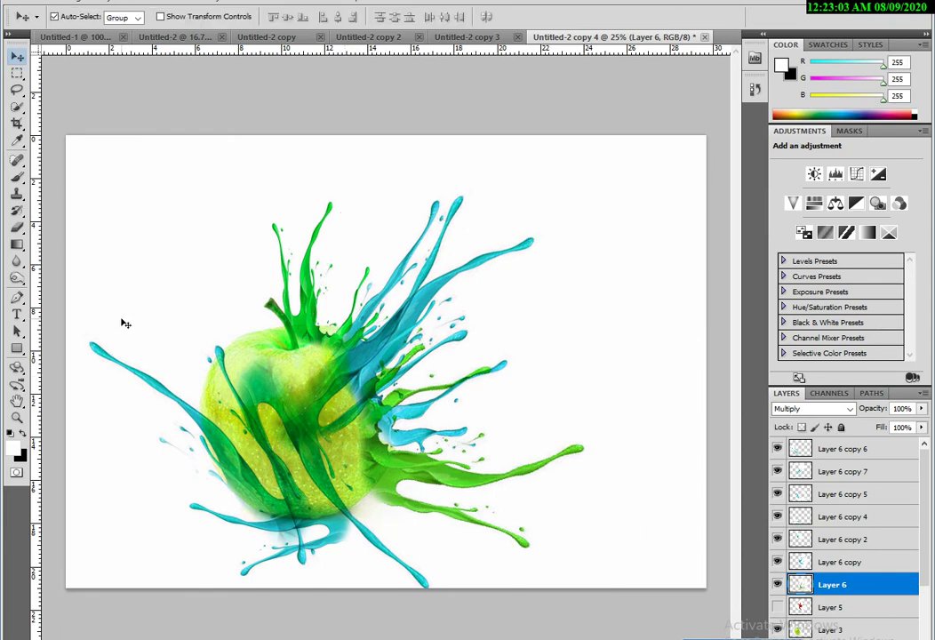
- Erase the splash where it overlaps the apple, then try nudging it up and undo
left_click(17, 228)
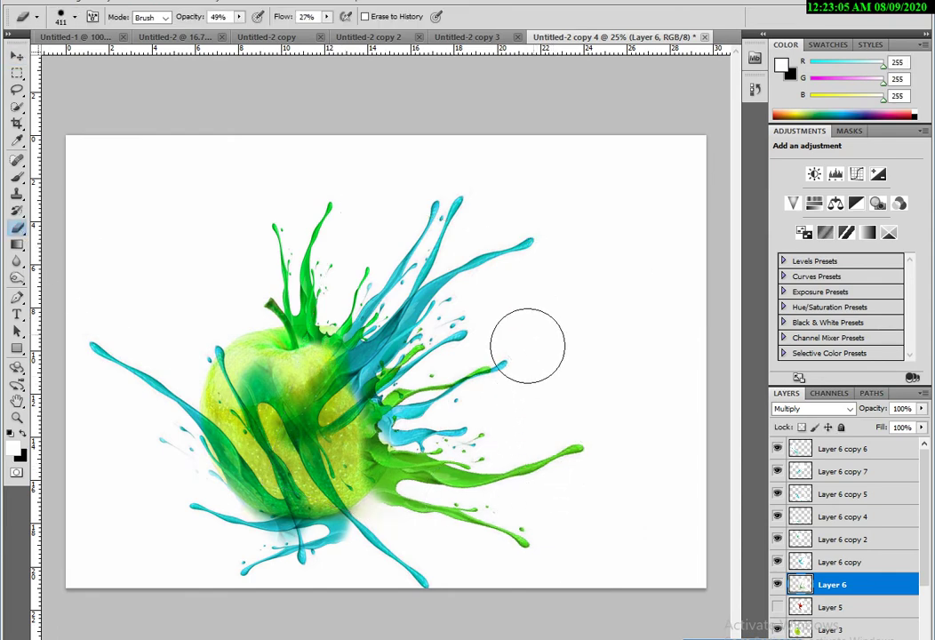
left_click_drag(383, 294, 356, 402)
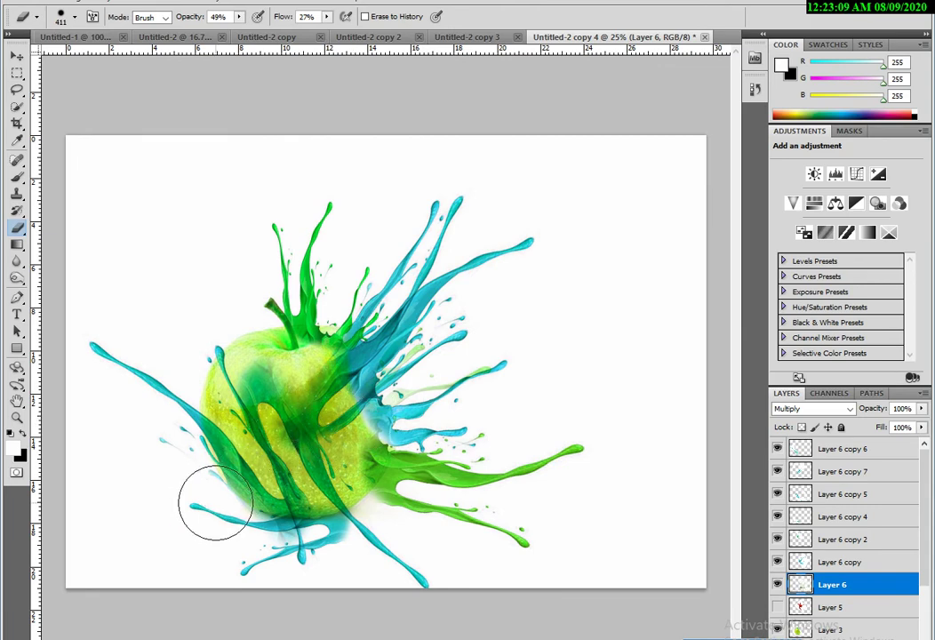
left_click(16, 56)
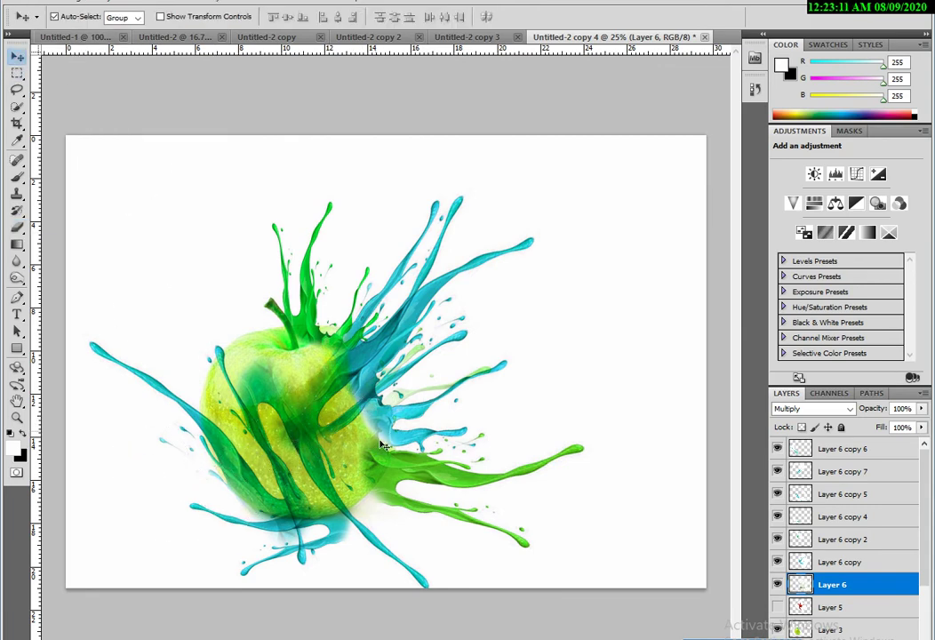
mouse_move(382, 445)
left_mouse_down()
mouse_move(384, 425)
mouse_move(411, 508)
left_mouse_up()
key("ctrl+z")
- Flip, stretch and rotate the copied green splash over the apple, then erase its stray blobs
key("ctrl+t")
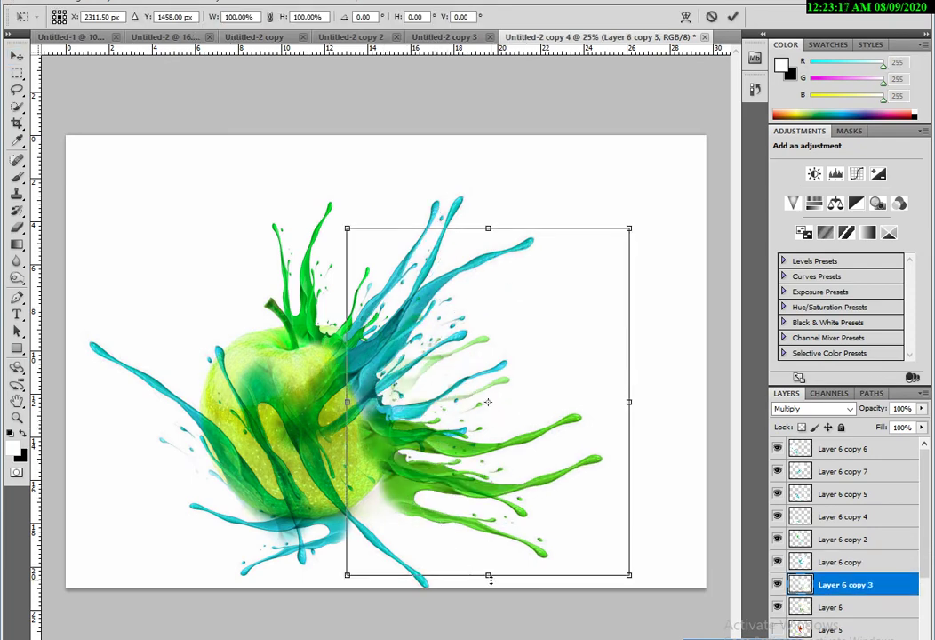
left_click_drag(488, 578, 489, 82)
left_click_drag(488, 230, 488, 386)
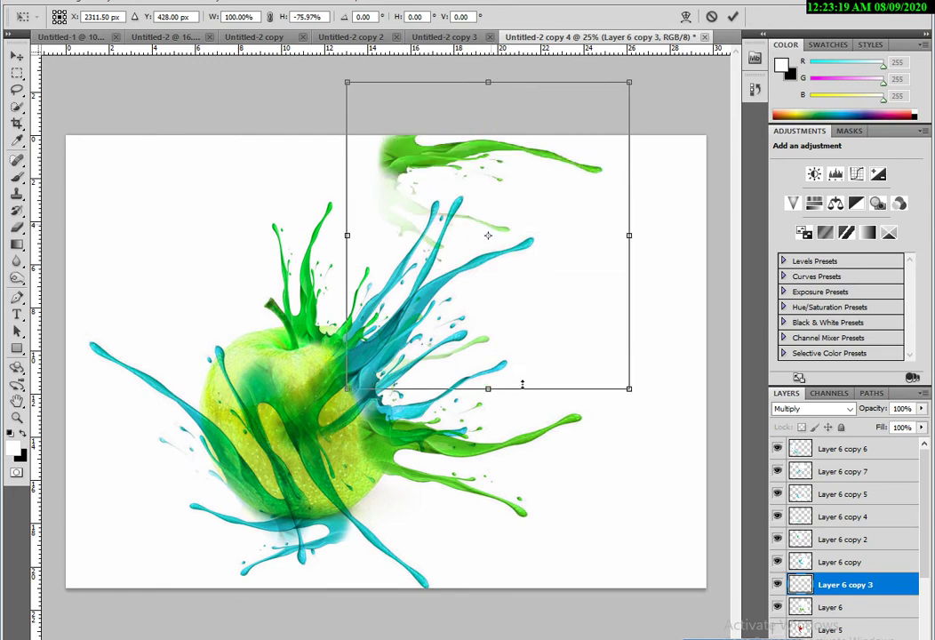
left_click_drag(434, 198, 400, 369)
left_click_drag(576, 483, 578, 474)
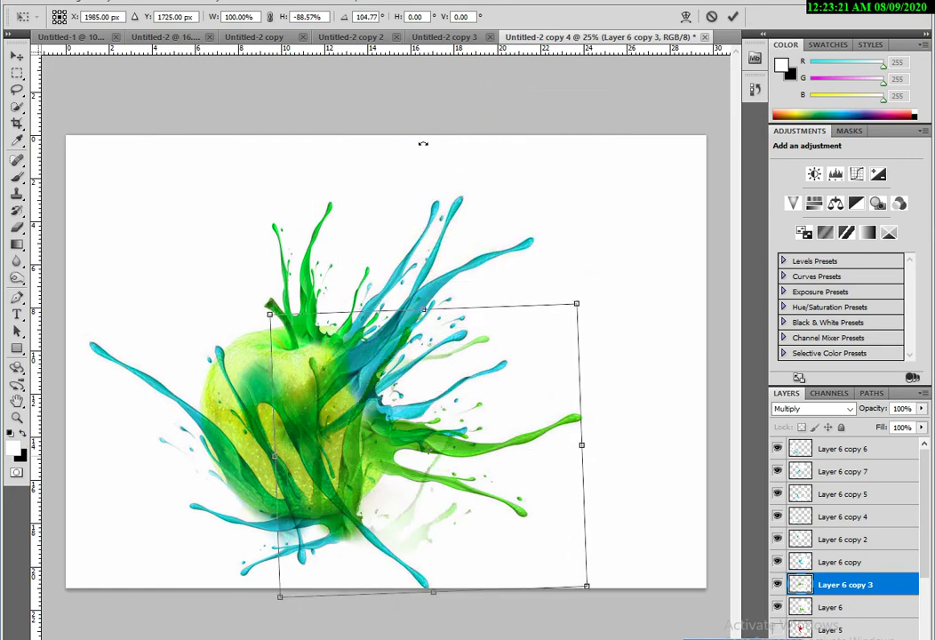
left_click_drag(445, 427, 307, 279)
left_click_drag(608, 329, 578, 427)
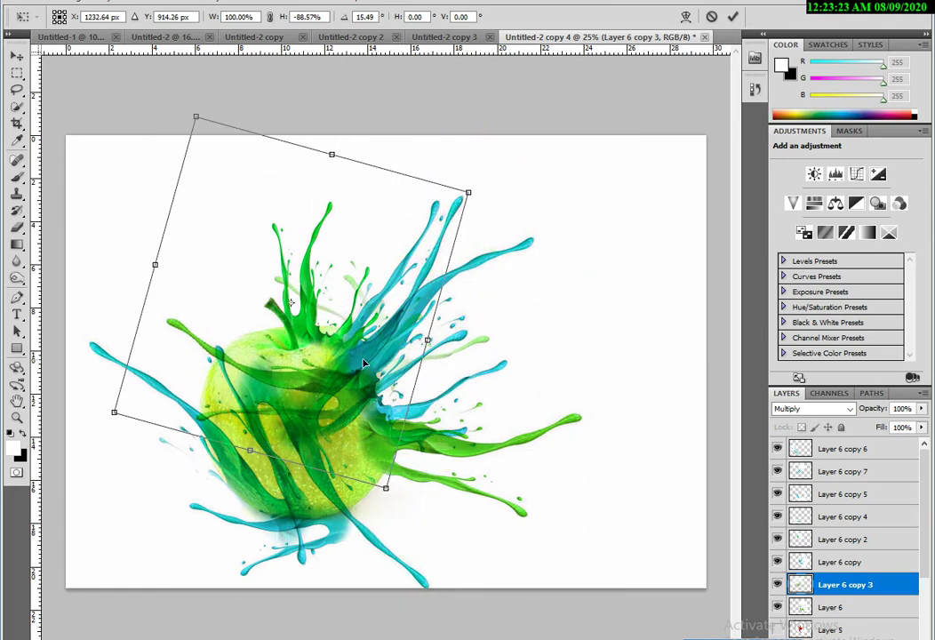
mouse_move(357, 373)
left_mouse_down()
mouse_move(350, 528)
mouse_move(349, 513)
mouse_move(382, 507)
mouse_move(396, 483)
left_mouse_up()
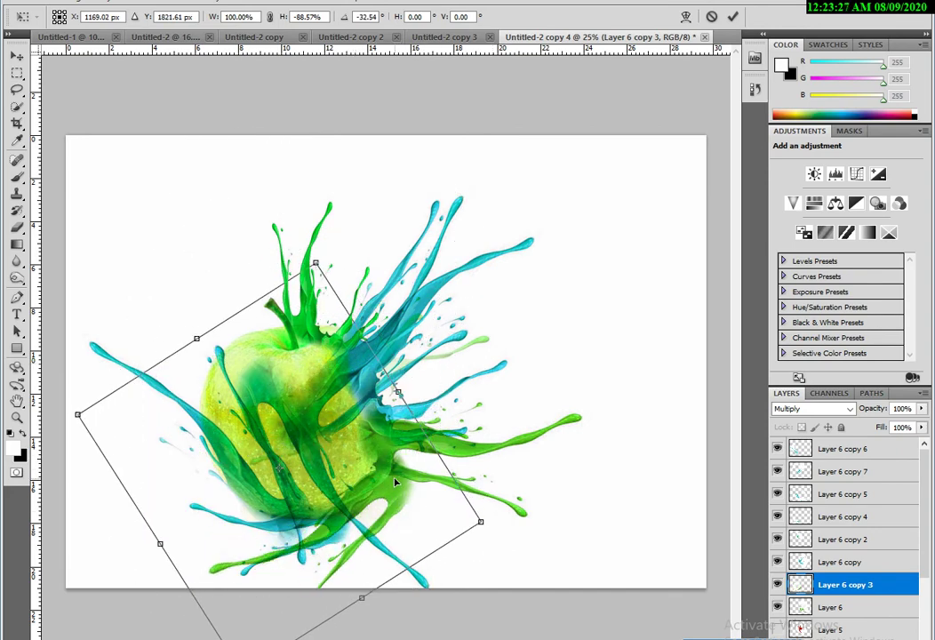
key("Return")
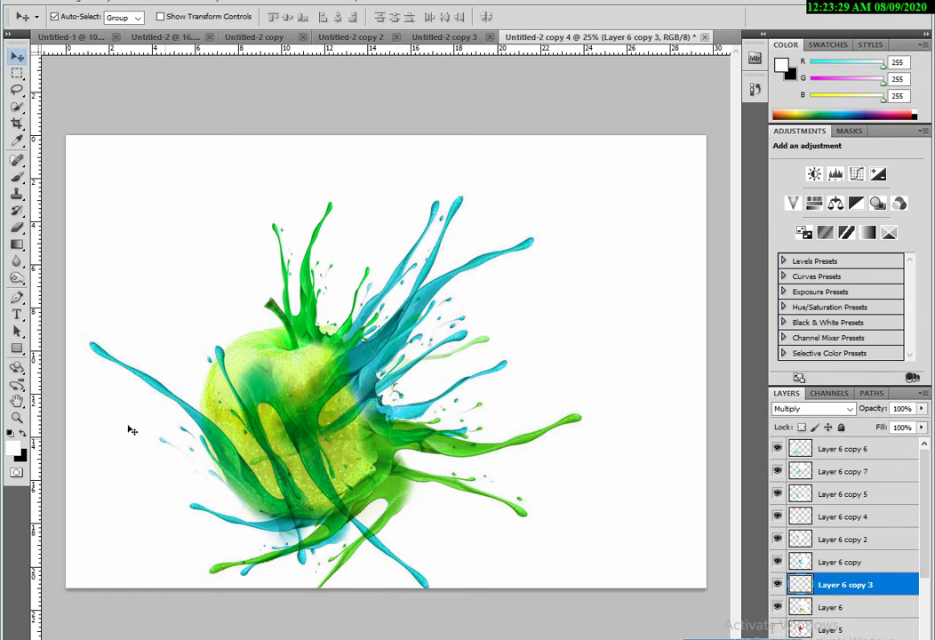
key("e")
mouse_move(388, 478)
left_mouse_down()
mouse_move(426, 532)
mouse_move(420, 503)
mouse_move(428, 501)
mouse_move(368, 573)
left_mouse_up()
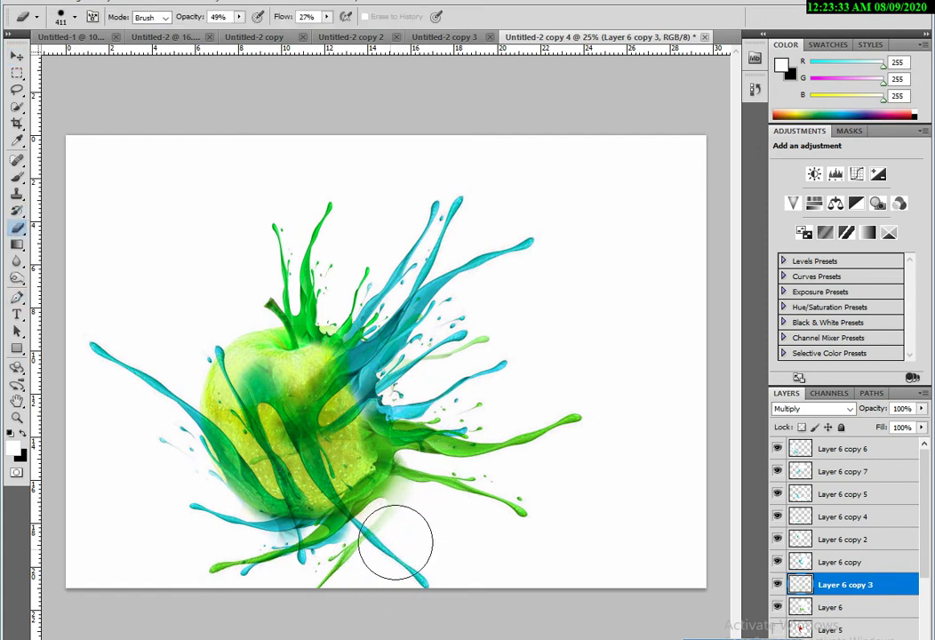
mouse_move(396, 532)
left_mouse_down()
mouse_move(344, 610)
mouse_move(348, 580)
mouse_move(341, 612)
mouse_move(359, 585)
mouse_move(341, 610)
mouse_move(345, 576)
mouse_move(319, 584)
left_mouse_up()
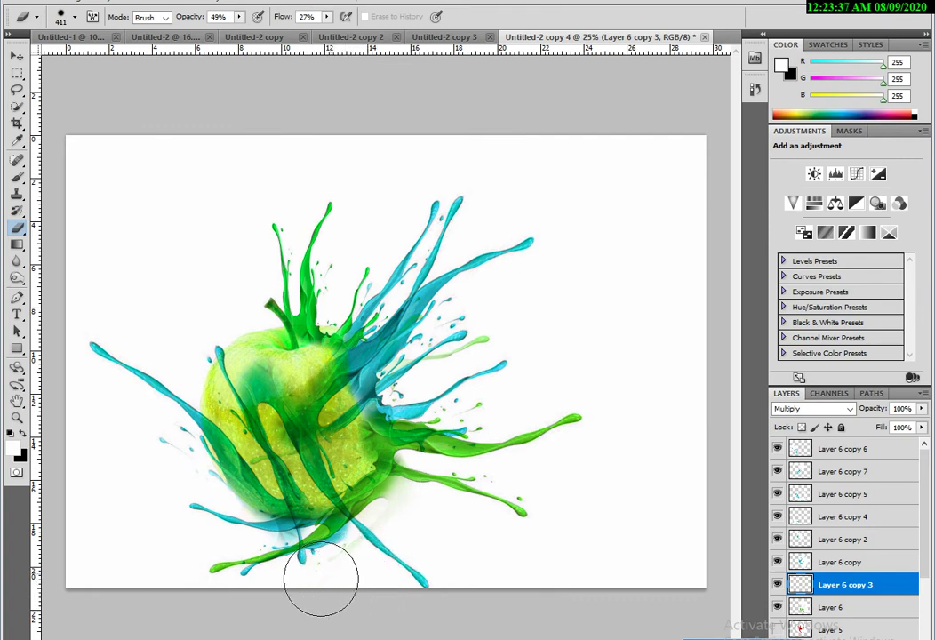
- Merge the visible splash layers into one and duplicate the merged layer
left_click(18, 418)
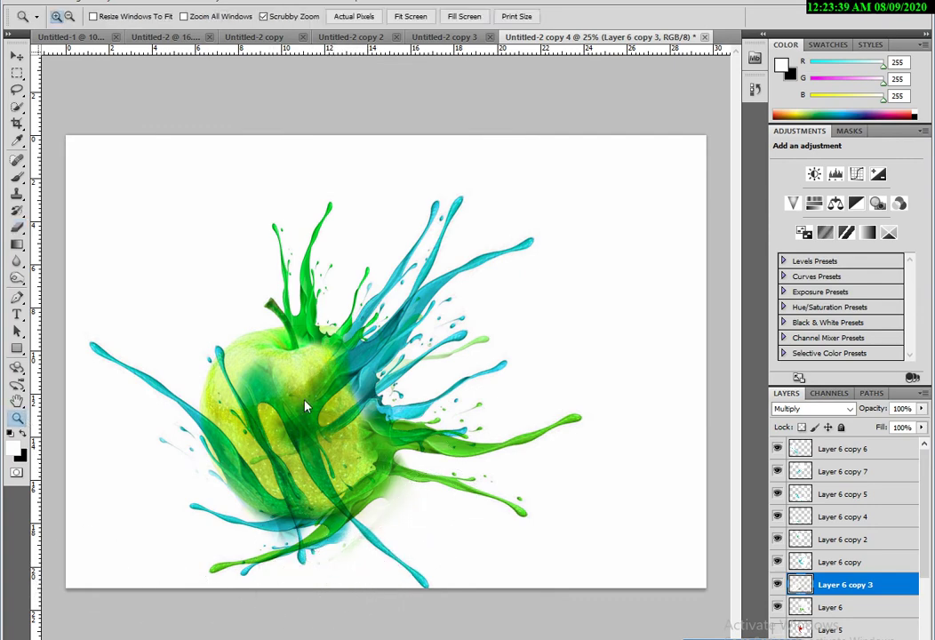
left_click(303, 396)
left_click(445, 354, "alt")
left_click(450, 356, "alt")
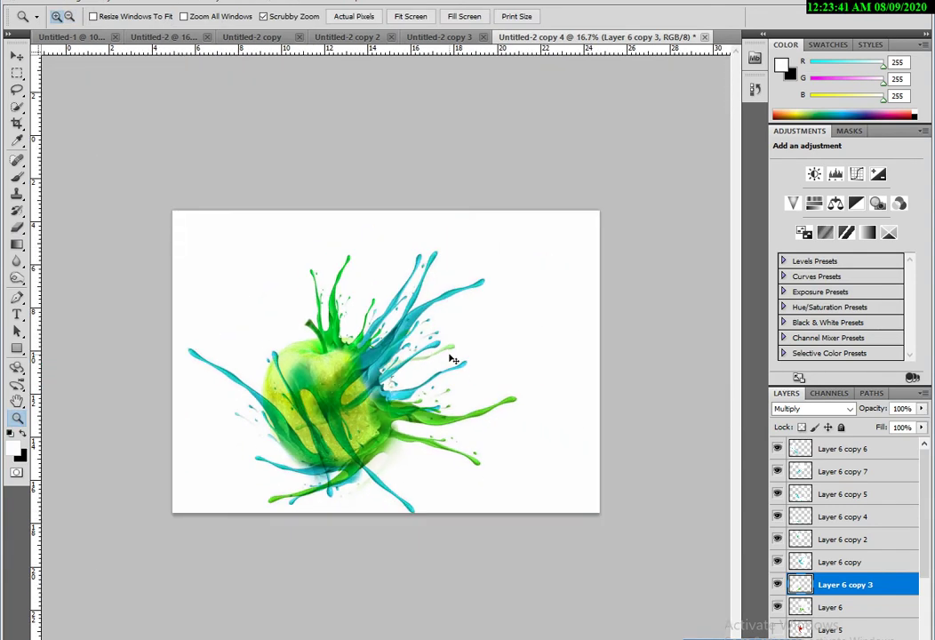
key("ctrl+shift+e")
key("ctrl+j")
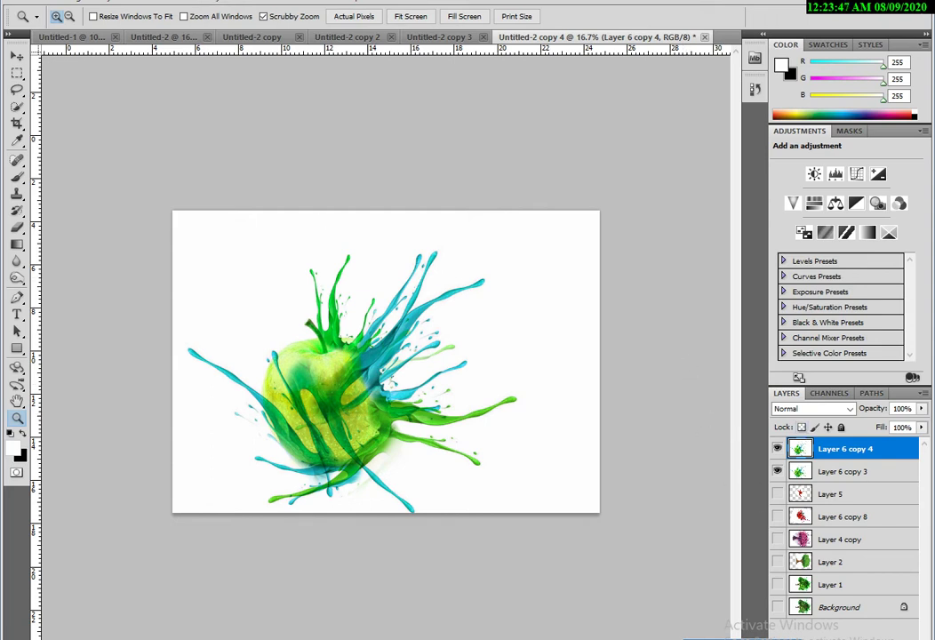
- Darken the duplicated apple splash with a Curves adjustment
left_click(96, 2)
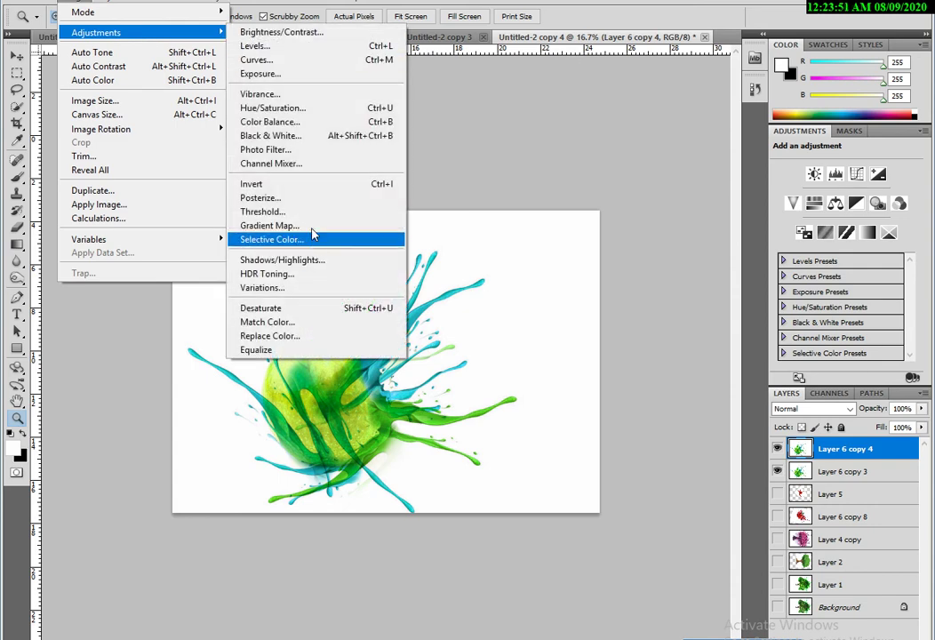
mouse_move(96, 32)
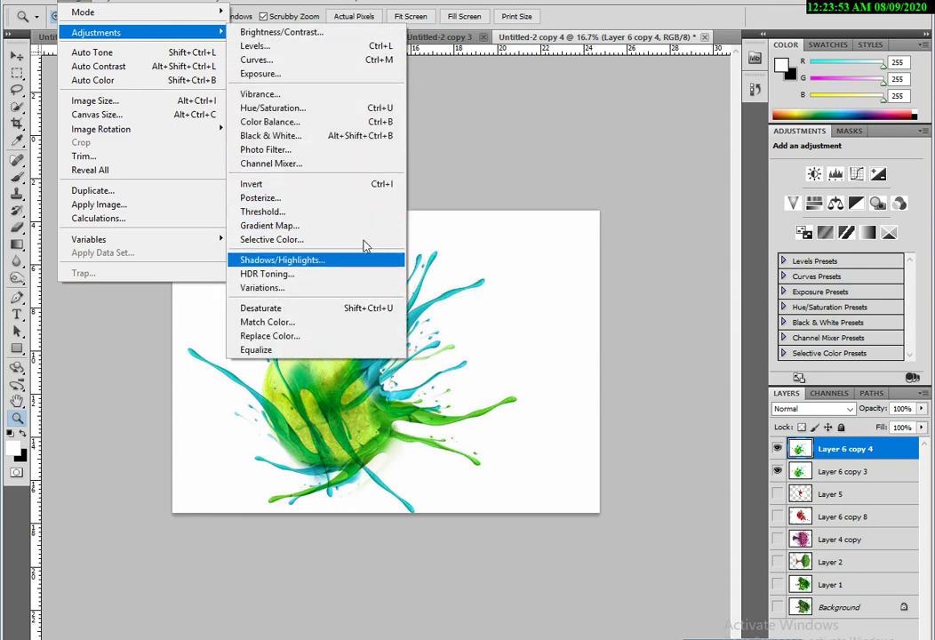
left_click(302, 59)
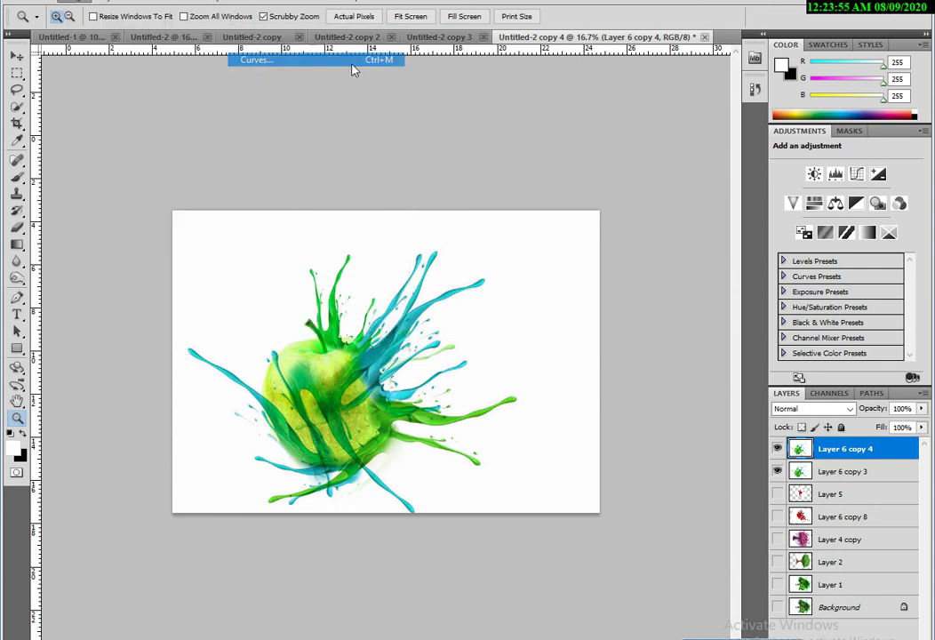
left_click_drag(625, 278, 628, 278)
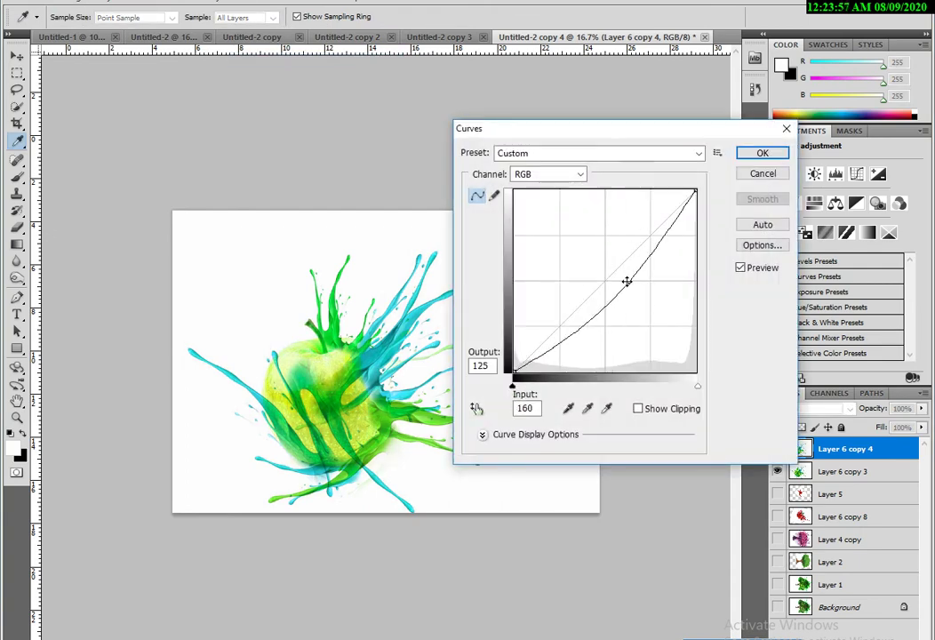
left_click_drag(585, 322, 585, 336)
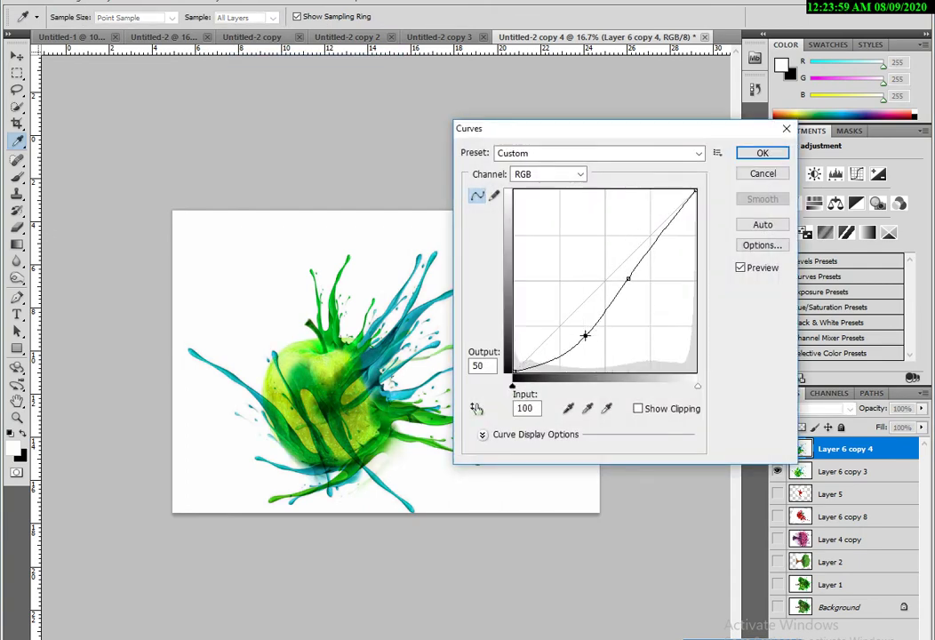
left_click(773, 157)
- Apply Color Balance +23, -29, +58 to the midtones so the splashes turn bluer
key("ctrl+b")
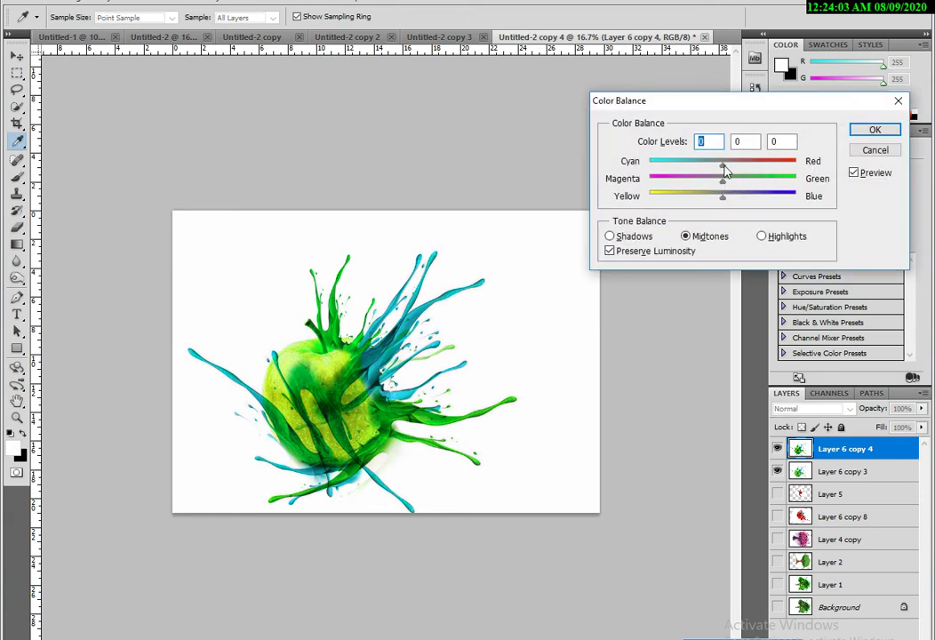
mouse_move(723, 167)
left_mouse_down()
mouse_move(796, 166)
mouse_move(652, 166)
mouse_move(739, 166)
mouse_move(782, 182)
mouse_move(674, 198)
mouse_move(784, 199)
left_mouse_up()
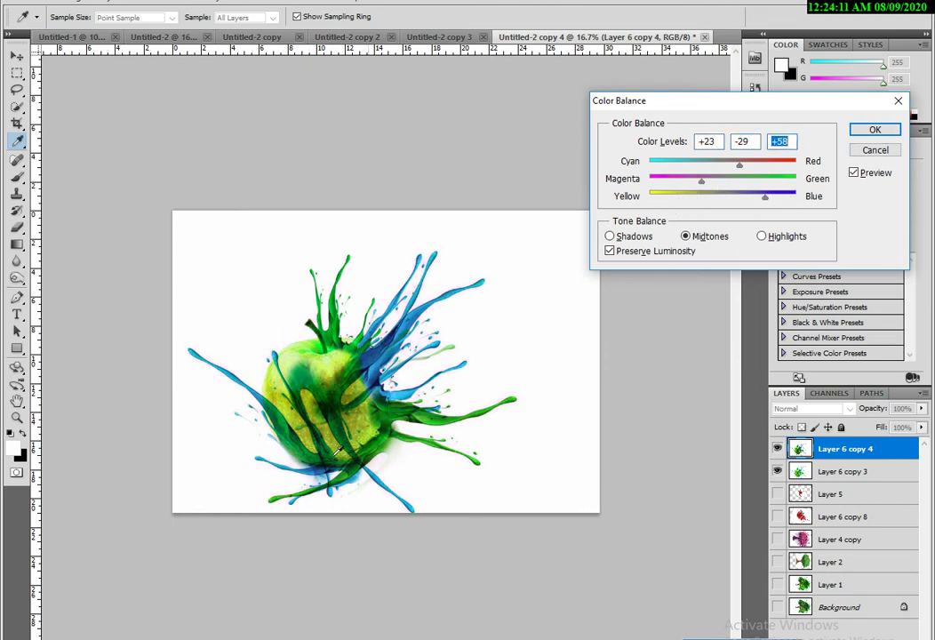
left_click(876, 133)
key("z")
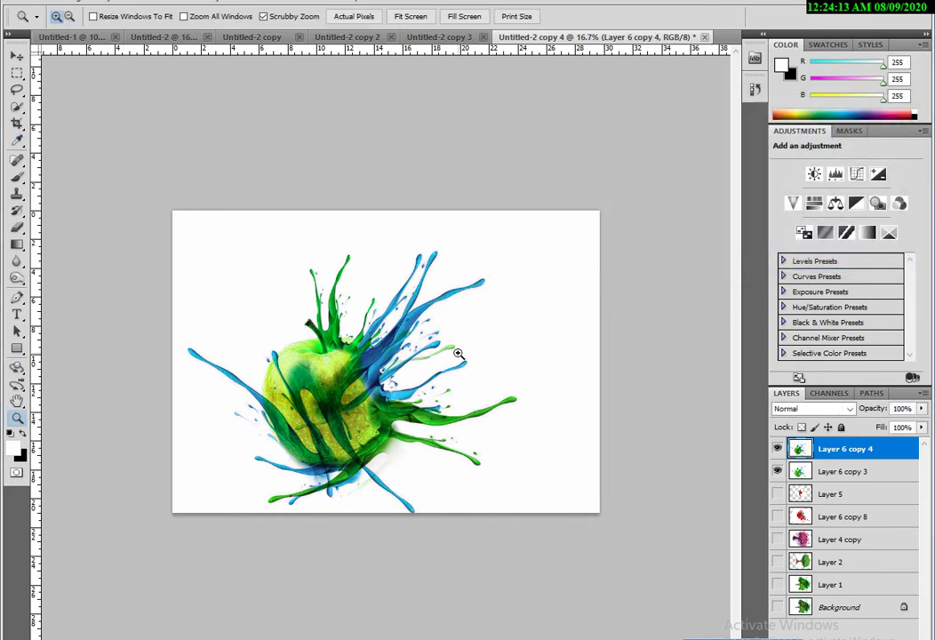
left_click(457, 355)
- Fit the whole canvas in view and move the top splash right and down
left_click(473, 378, "alt")
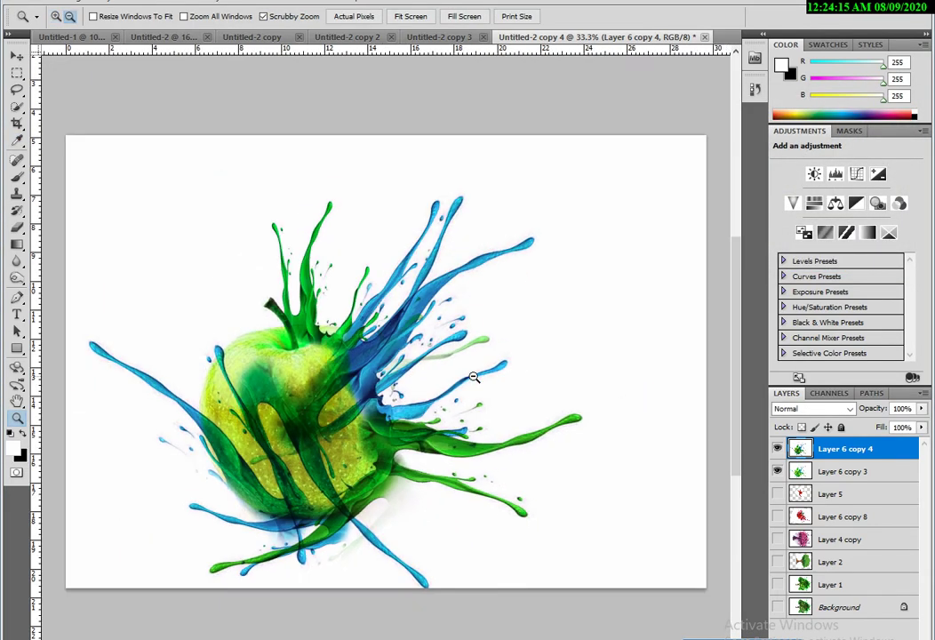
left_click(464, 436, "alt")
left_click(425, 442, "alt")
left_click(425, 442)
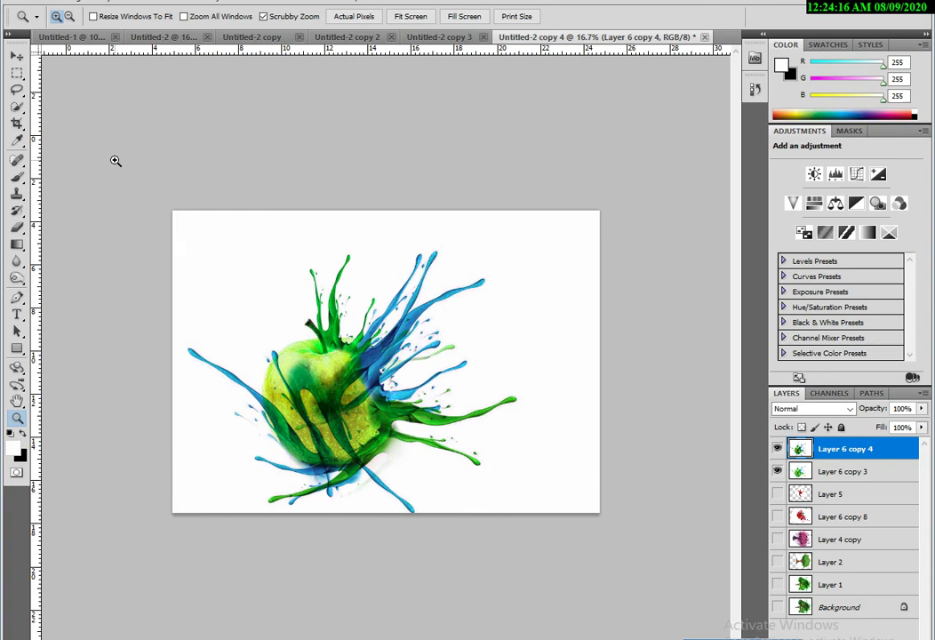
left_click(17, 56)
left_click_drag(352, 407, 471, 429)
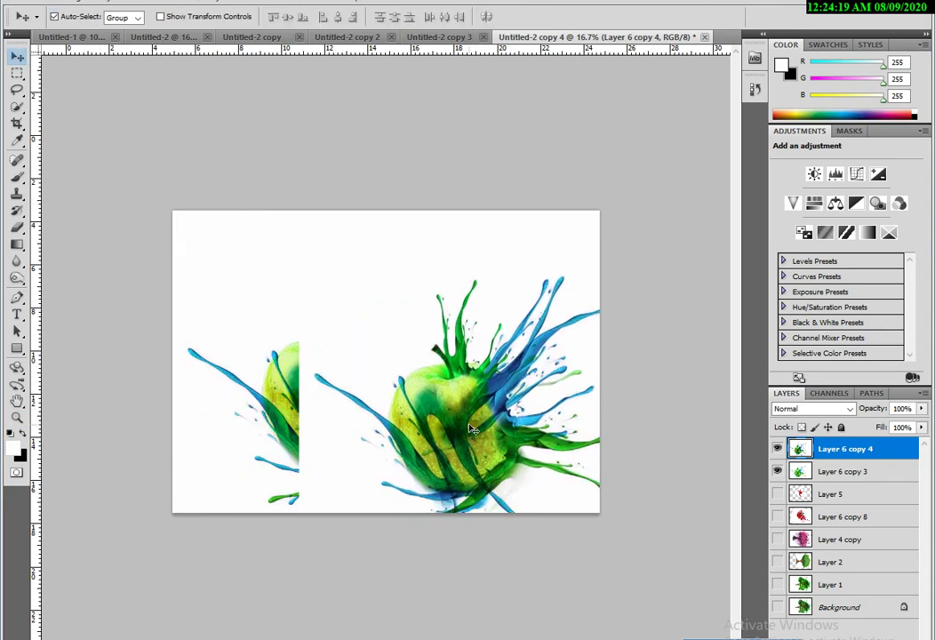
- Duplicate the splash, shrink and flip the copy upside down, and set it to Multiply
key("ctrl+j")
key("ctrl+t")
left_click_drag(299, 237, 444, 331)
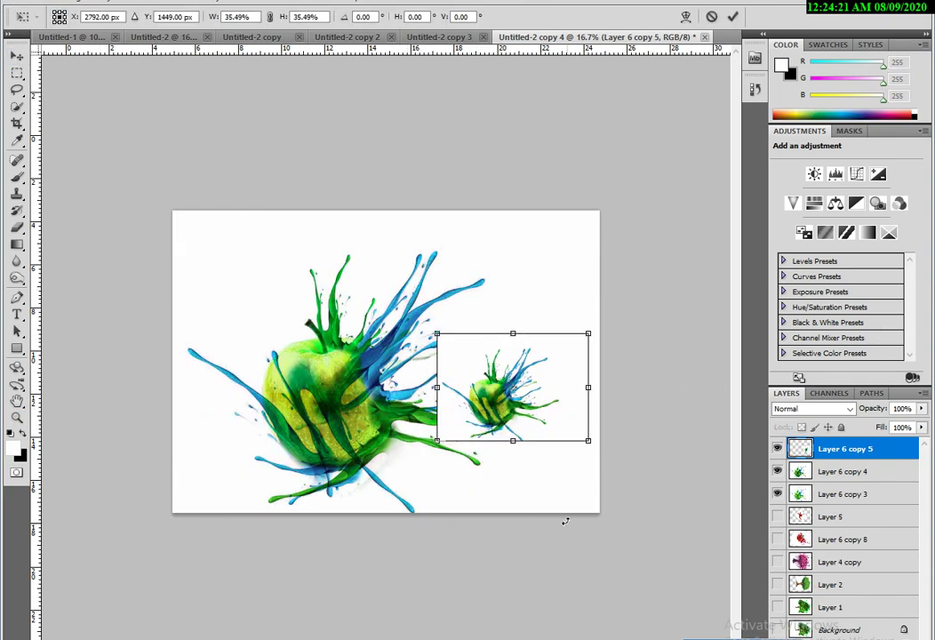
mouse_move(427, 230)
left_mouse_down()
mouse_move(658, 553)
mouse_move(581, 439)
left_mouse_up()
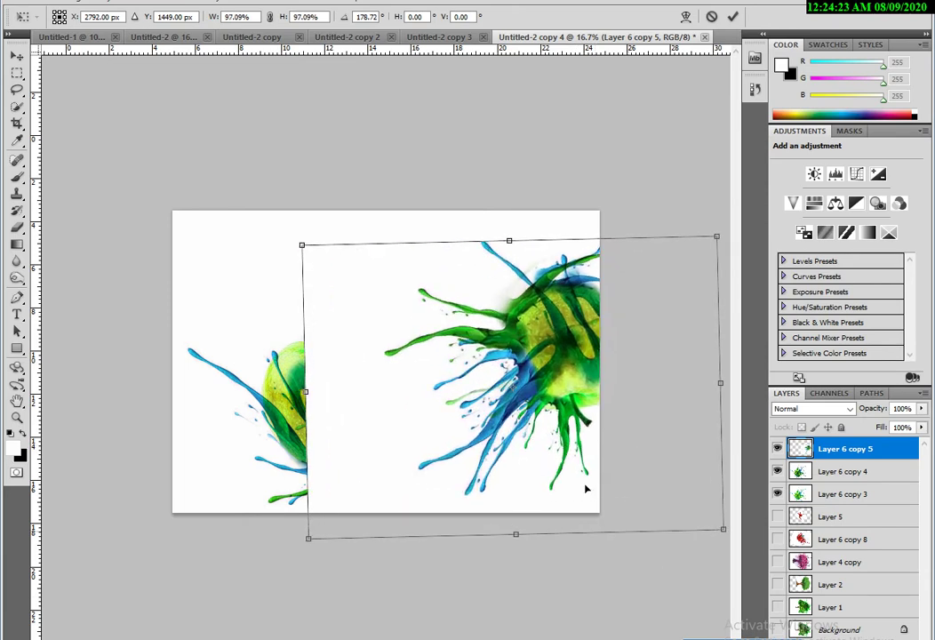
key("Return")
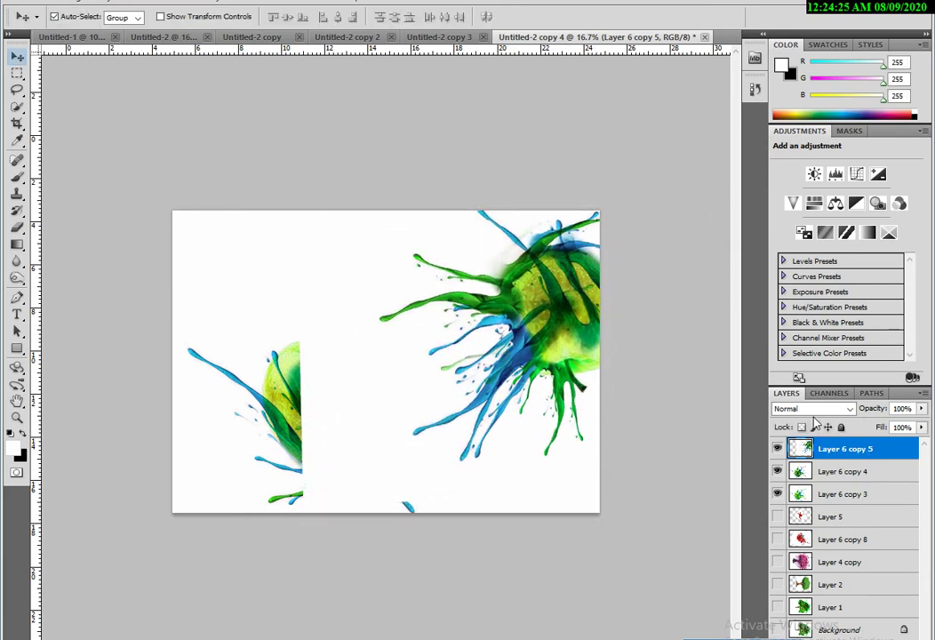
left_click(803, 408)
left_click(790, 77)
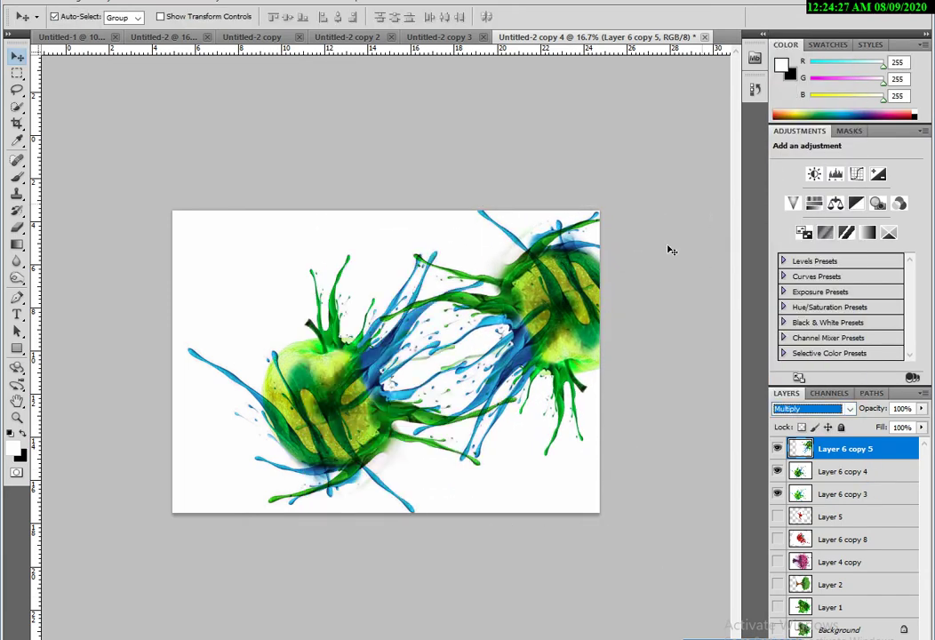
- Shrink the multiplied copy to about half and place it in the top-right corner
left_click_drag(575, 329, 585, 289)
key("ctrl+t")
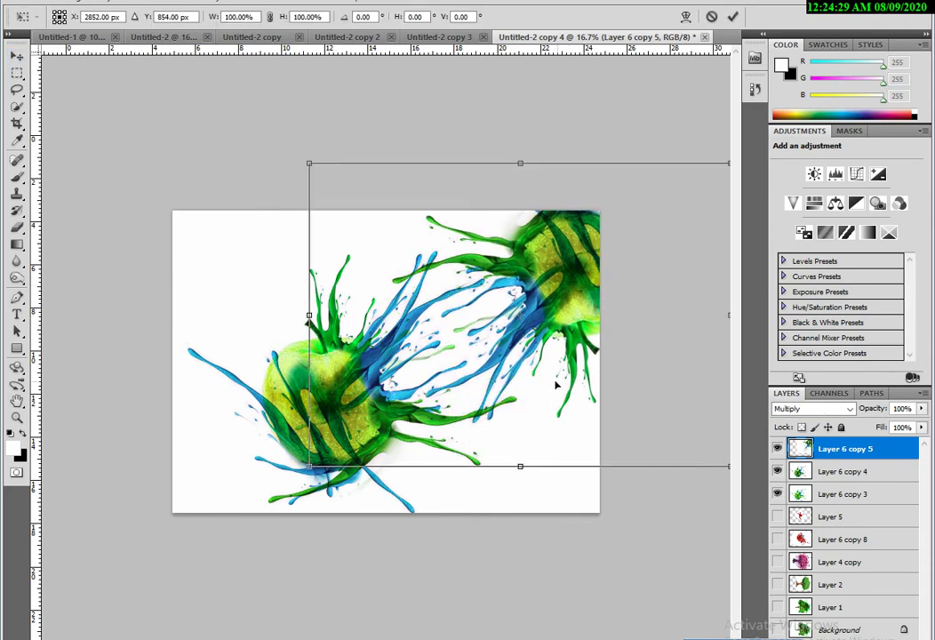
left_click_drag(311, 165, 418, 240)
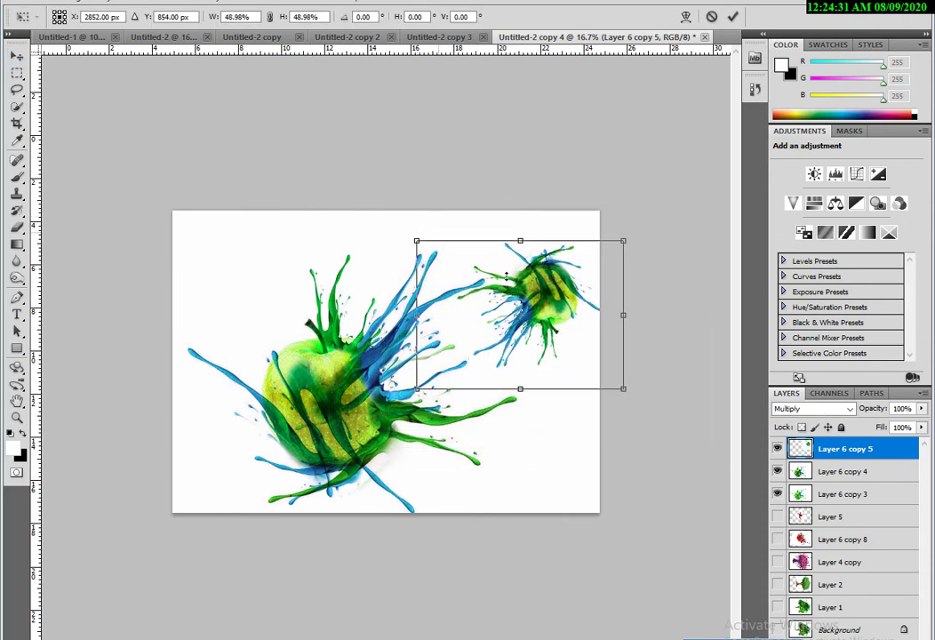
left_click_drag(535, 304, 562, 247)
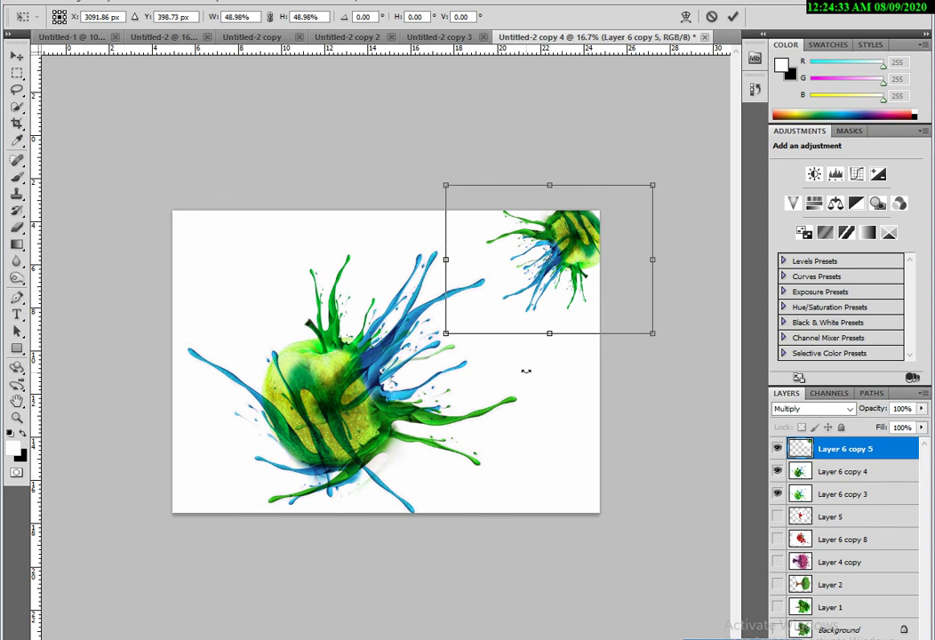
key("Return")
- Shrink the main apple splash slightly and shift it left
mouse_move(338, 397)
left_mouse_down()
mouse_move(282, 397)
mouse_move(280, 389)
left_mouse_up()
key("ctrl+t")
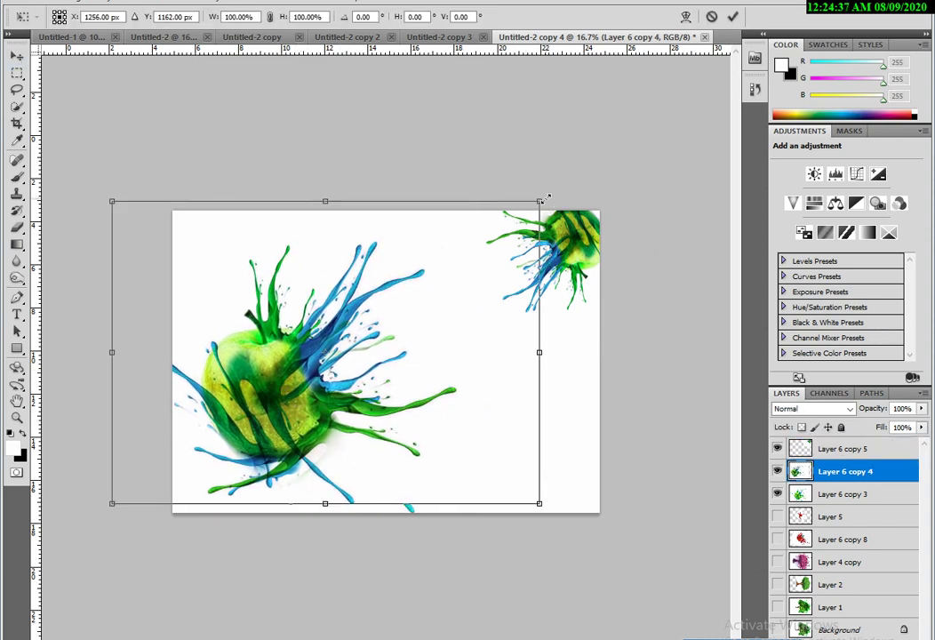
left_click_drag(541, 201, 508, 222)
key("Return")
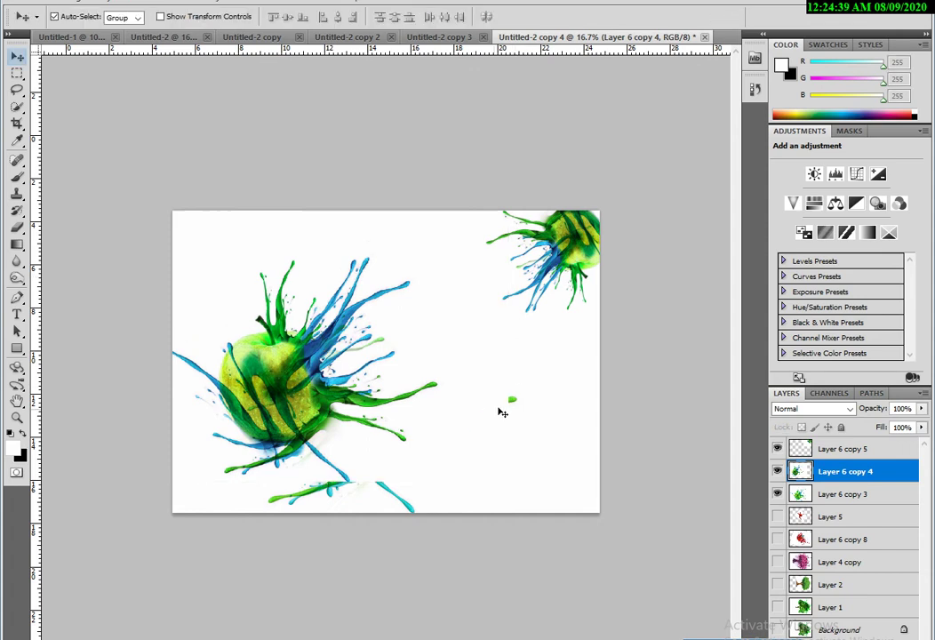
mouse_move(318, 405)
left_mouse_down()
mouse_move(326, 406)
mouse_move(323, 435)
left_mouse_up()
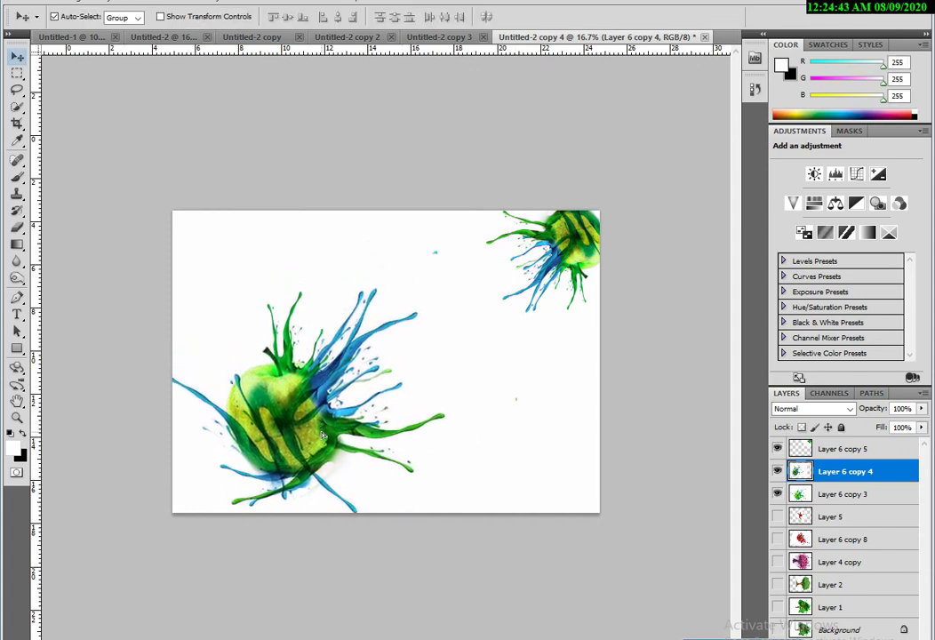
- Select the top-right splash layer and bring up Hue/Saturation for it
key("alt+bracketright")
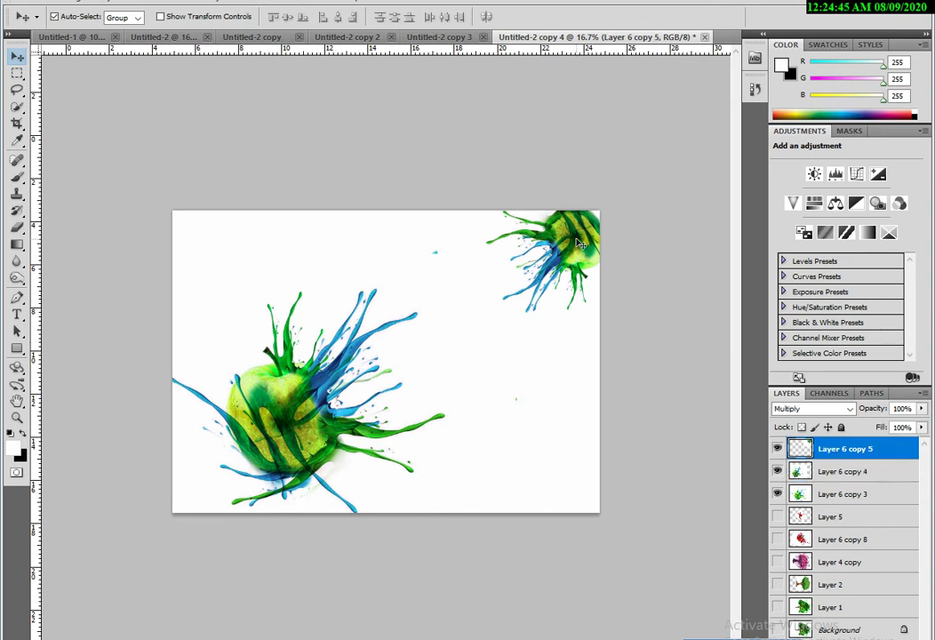
key("i")
key("ctrl+u")
- Shift the top-right splash's hue about +126 to purple-magenta and reposition it
left_click_drag(704, 273, 767, 270)
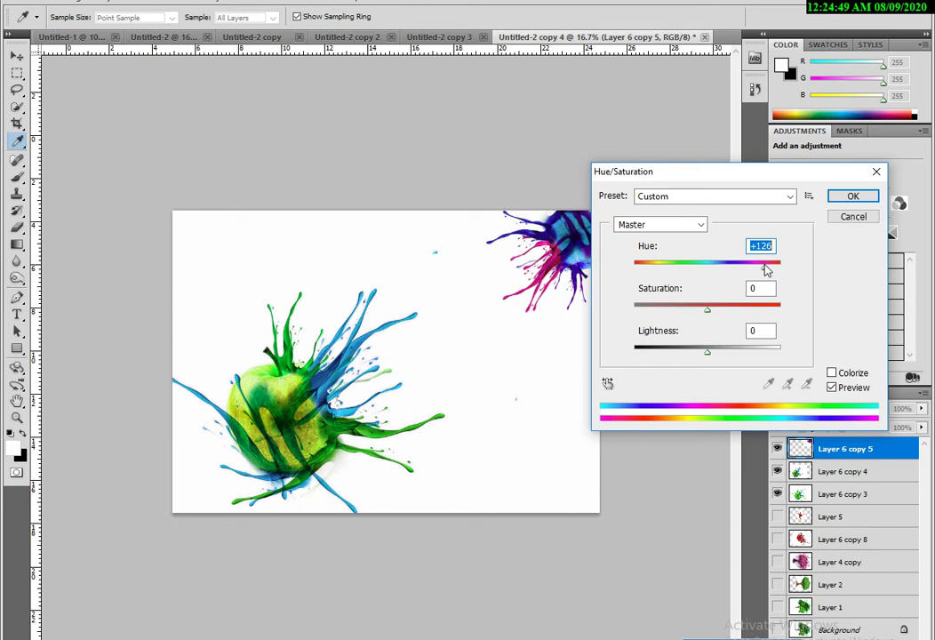
left_click(854, 198)
key("v")
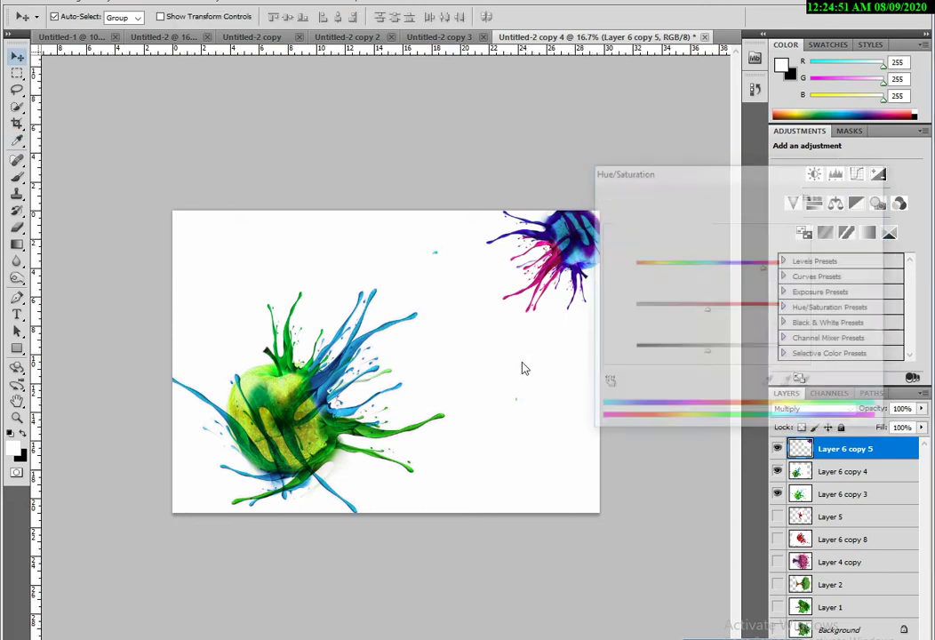
mouse_move(551, 293)
left_mouse_down()
mouse_move(578, 233)
mouse_move(546, 435)
left_mouse_up()
- Add a copy enlarged to 270.58% and rotated 73.55° across the bottom-right corner
left_click(546, 436, "alt")
mouse_move(655, 502)
left_mouse_down()
mouse_move(593, 366)
mouse_move(628, 139)
left_mouse_up()
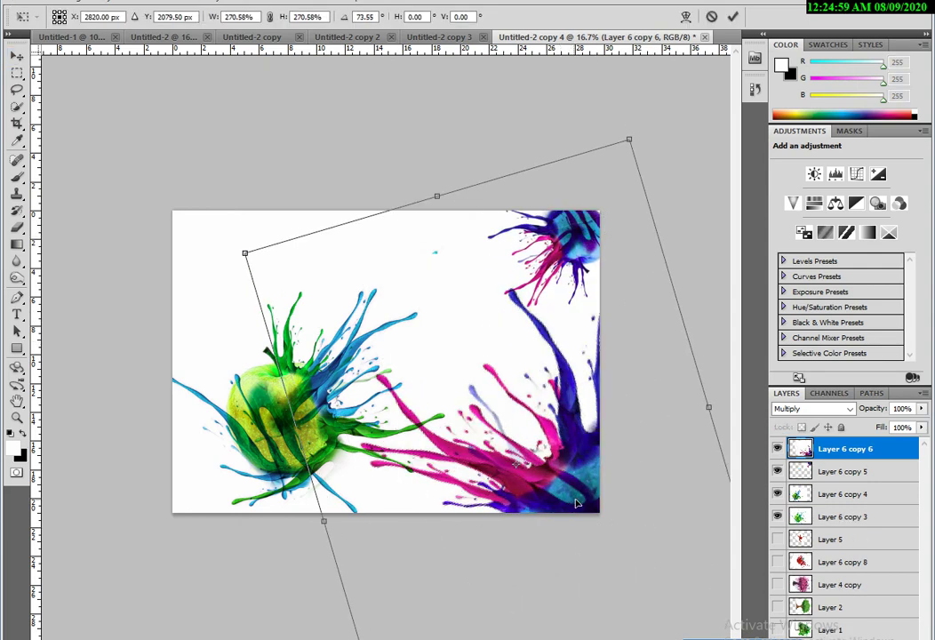
key("Return")
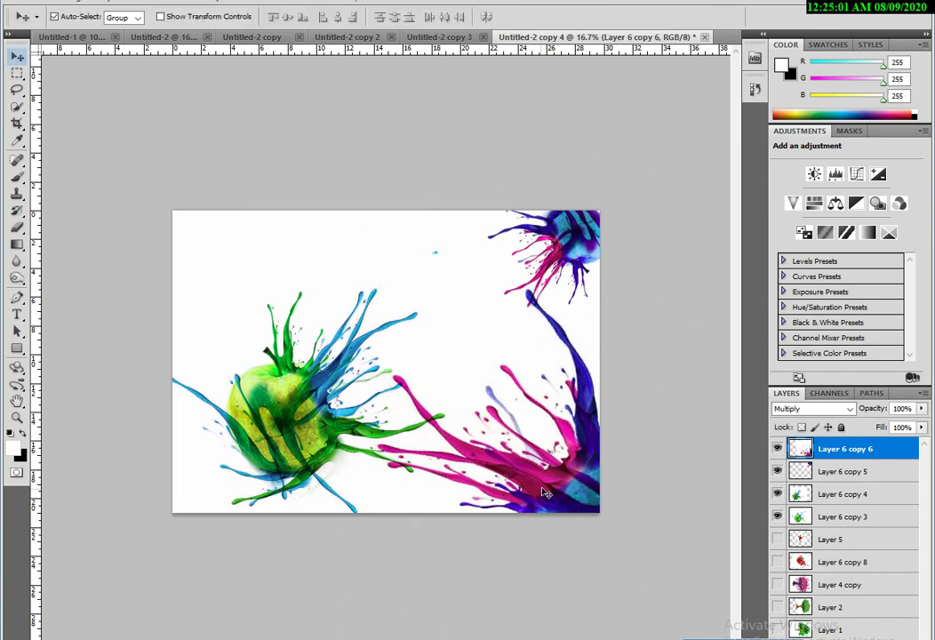
mouse_move(285, 415)
left_mouse_down()
mouse_move(257, 414)
mouse_move(265, 398)
mouse_move(273, 419)
mouse_move(270, 403)
left_mouse_up()
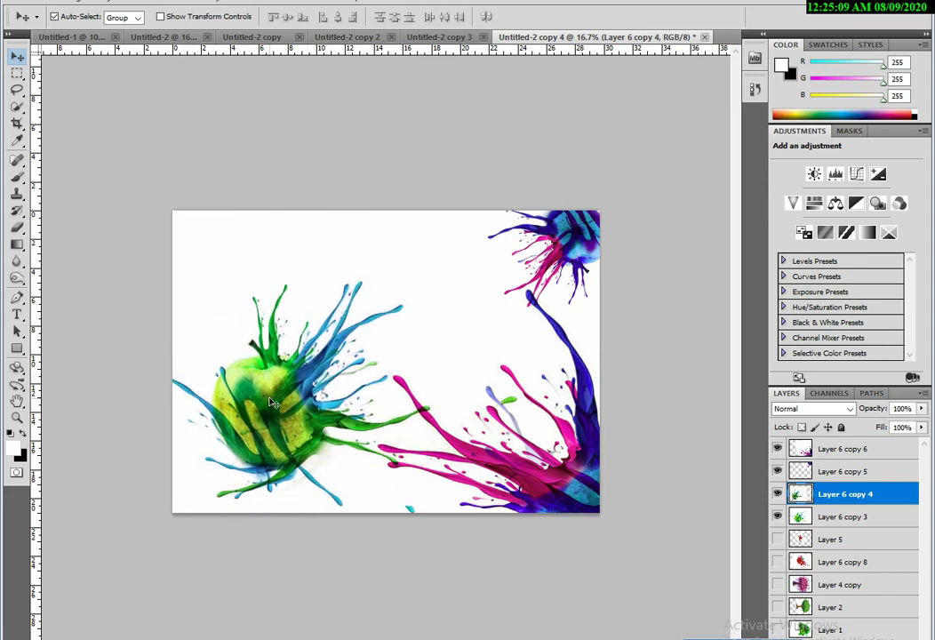
- Shrink the green apple splash, then step back through several earlier edits
key("ctrl+t")
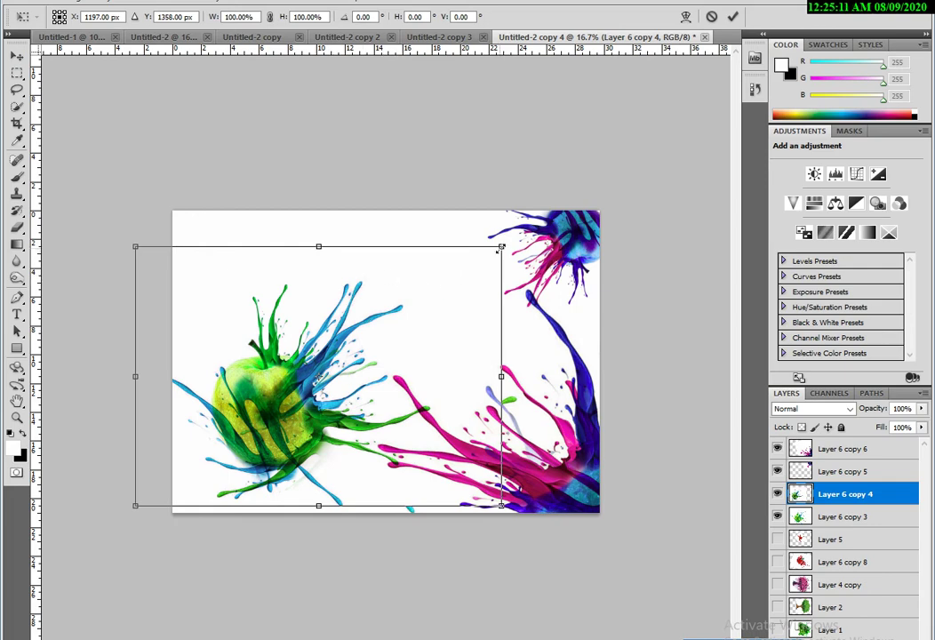
left_click_drag(501, 246, 471, 267)
key("Return")
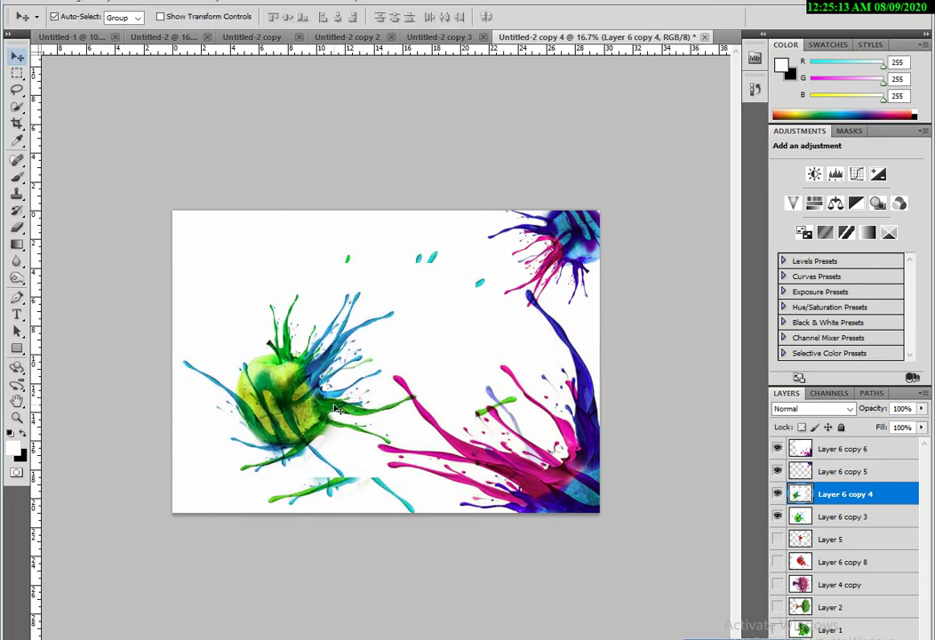
key("ctrl+z")
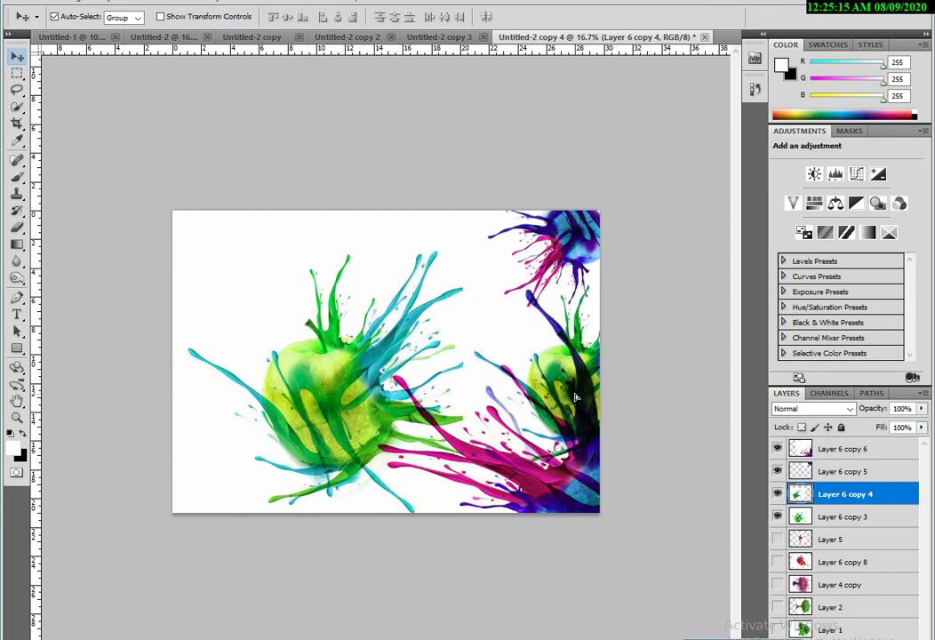
key("ctrl+alt+z")
key("ctrl+alt+z")
key("ctrl+alt+z")
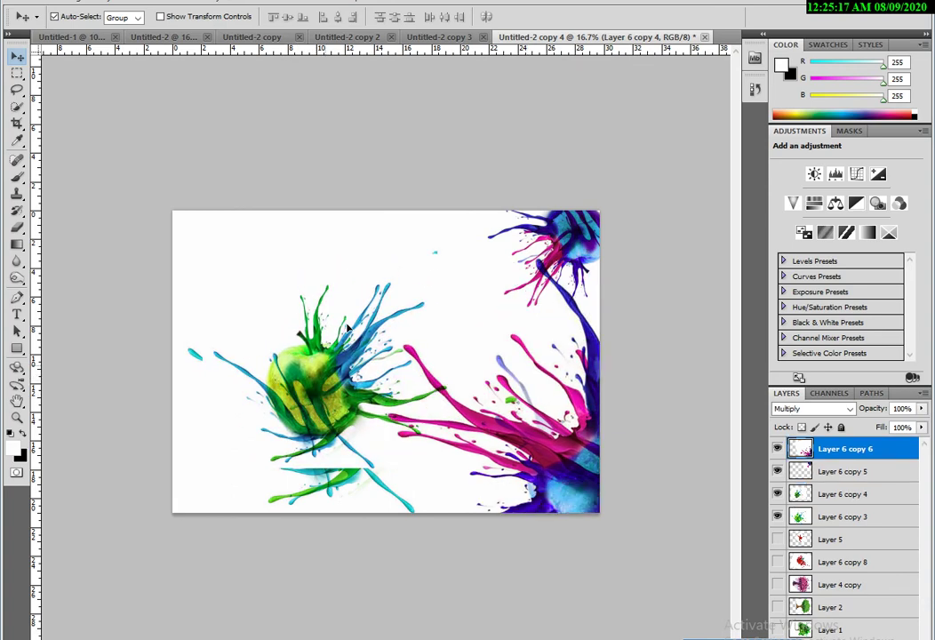
key("ctrl+alt+z")
key("ctrl+alt+z")
key("ctrl+alt+z")
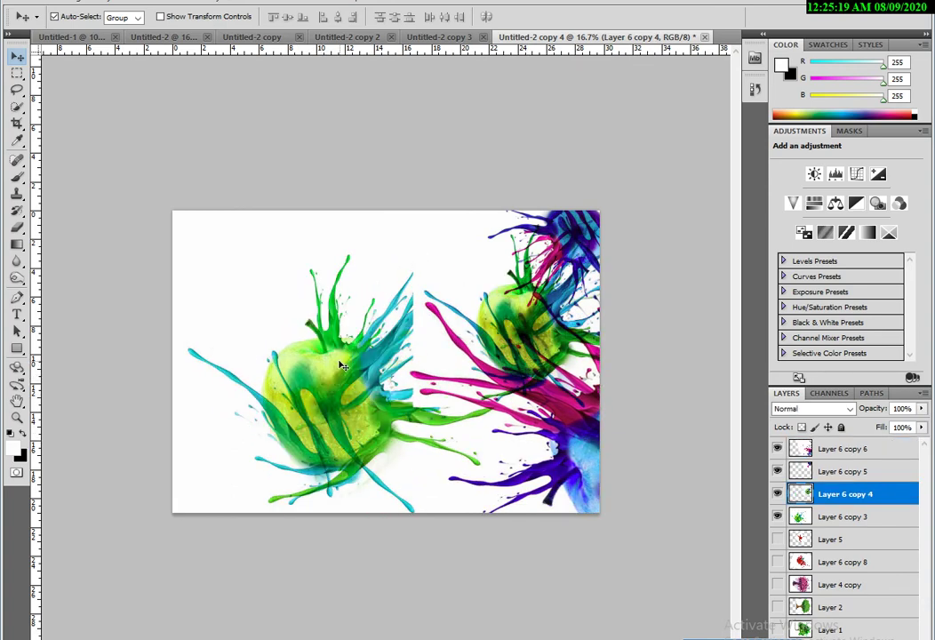
key("ctrl+alt+z")
key("ctrl+alt+z")
key("ctrl+alt+z")
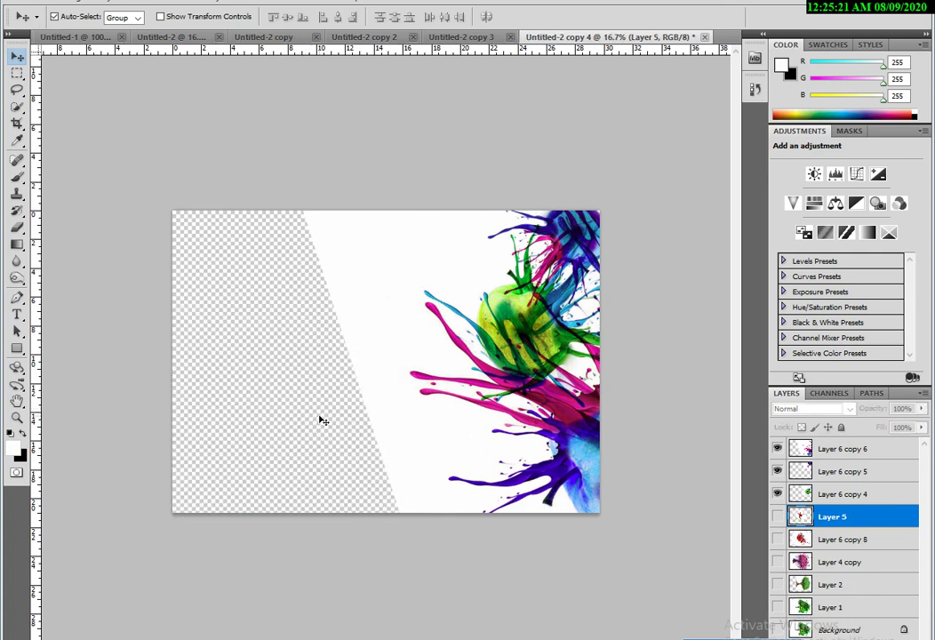
key("ctrl+alt+z")
key("ctrl+alt+z")
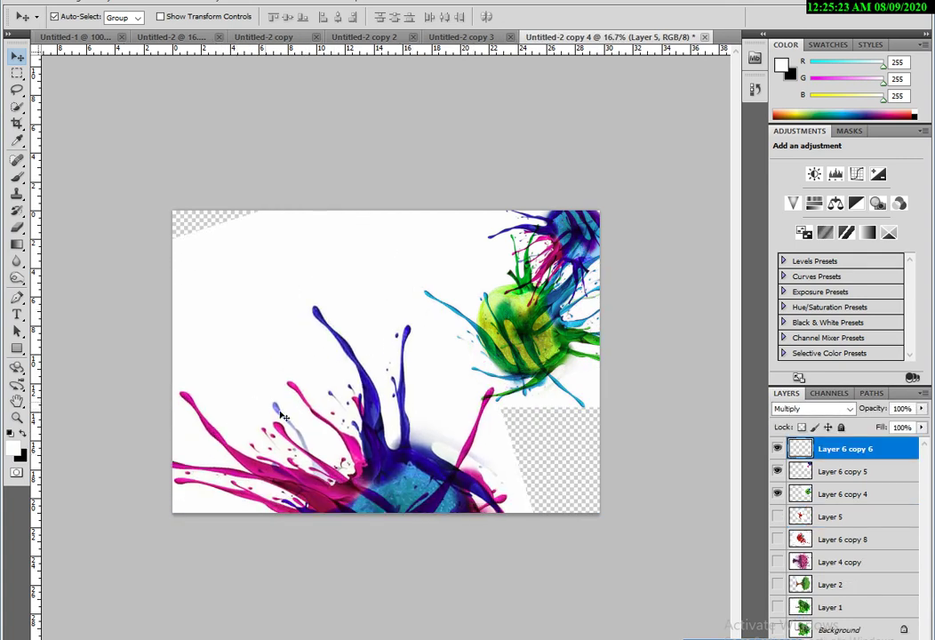
key("ctrl+alt+z")
key("ctrl+alt+z")
key("ctrl+alt+z")
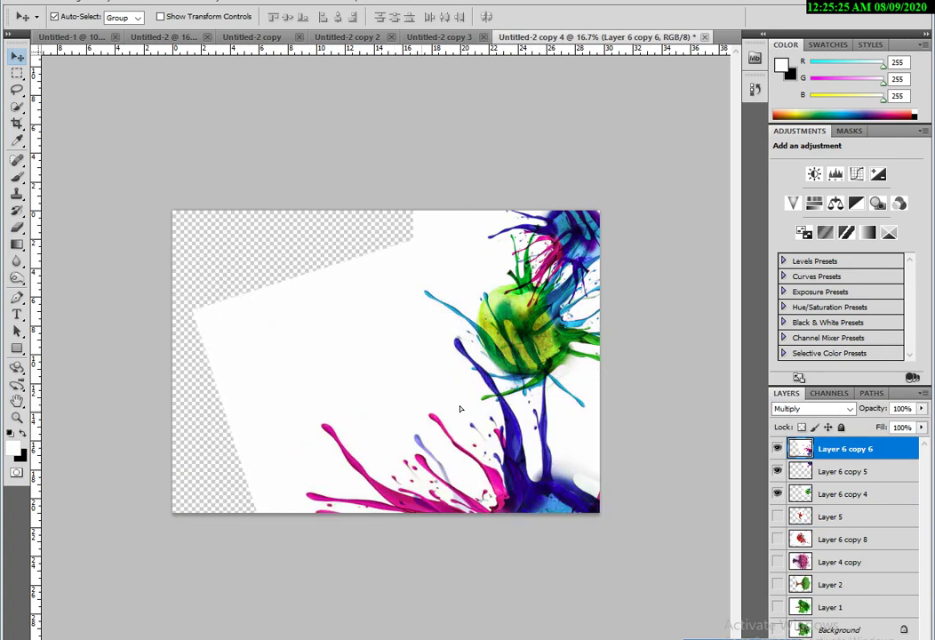
key("ctrl+alt+z")
key("ctrl+alt+z")
key("ctrl+alt+z")
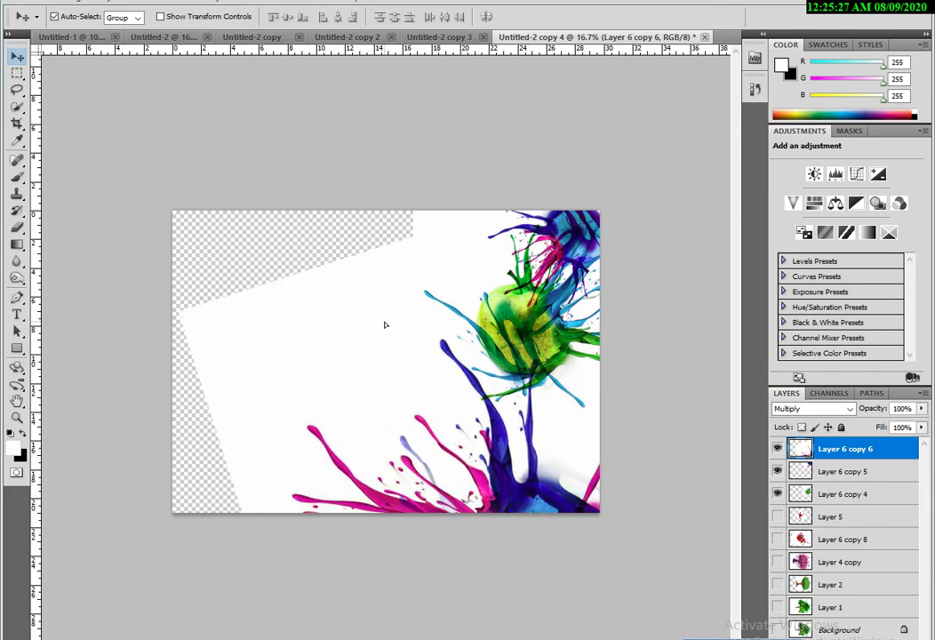
- Move Layer 6 copy 4 to left-centre and Layer 6 copy 6 up and right
left_click(797, 489)
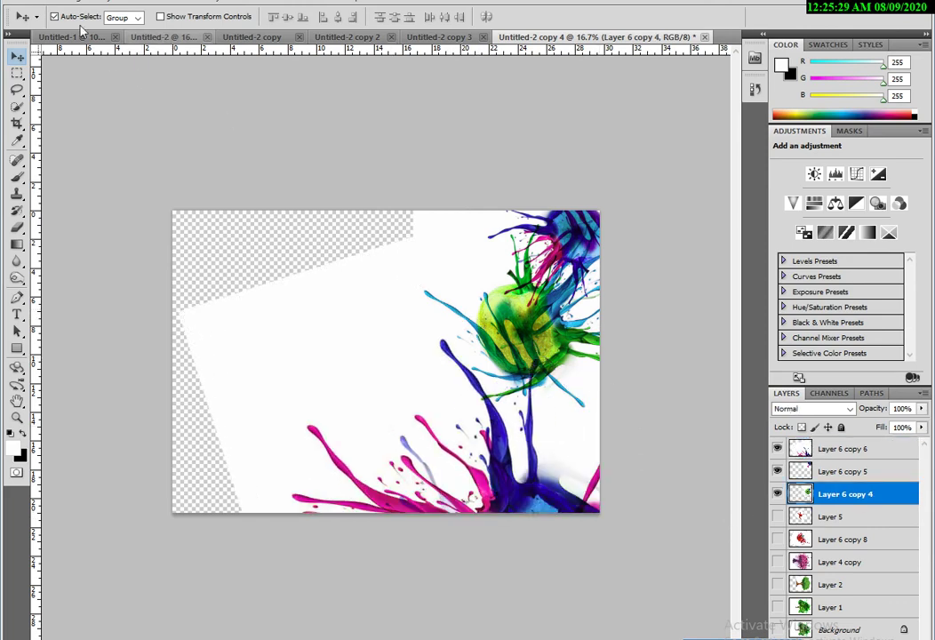
left_click(54, 16)
mouse_move(449, 345)
left_mouse_down()
mouse_move(324, 411)
mouse_move(305, 391)
left_mouse_up()
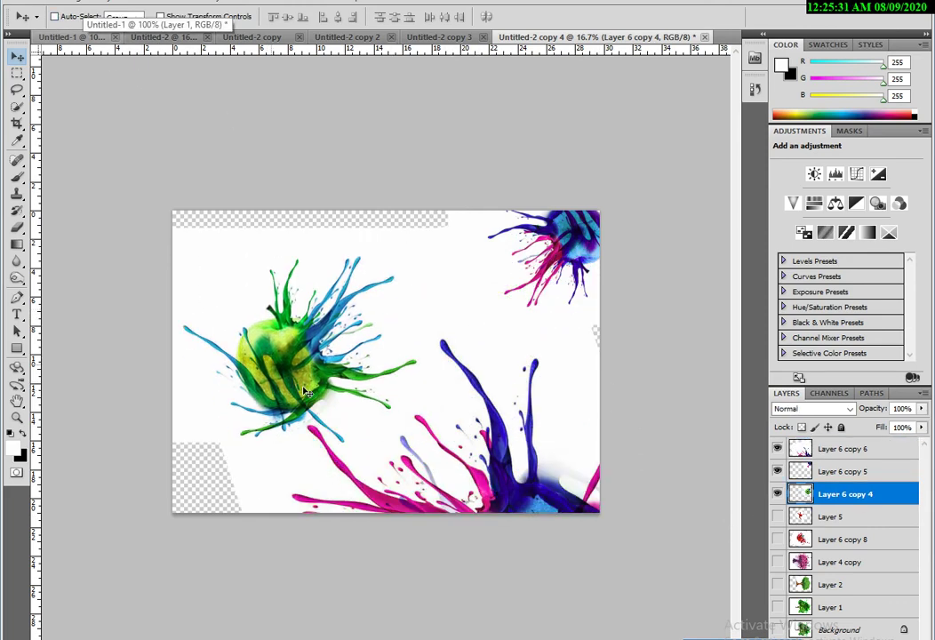
left_click_drag(429, 411, 449, 431)
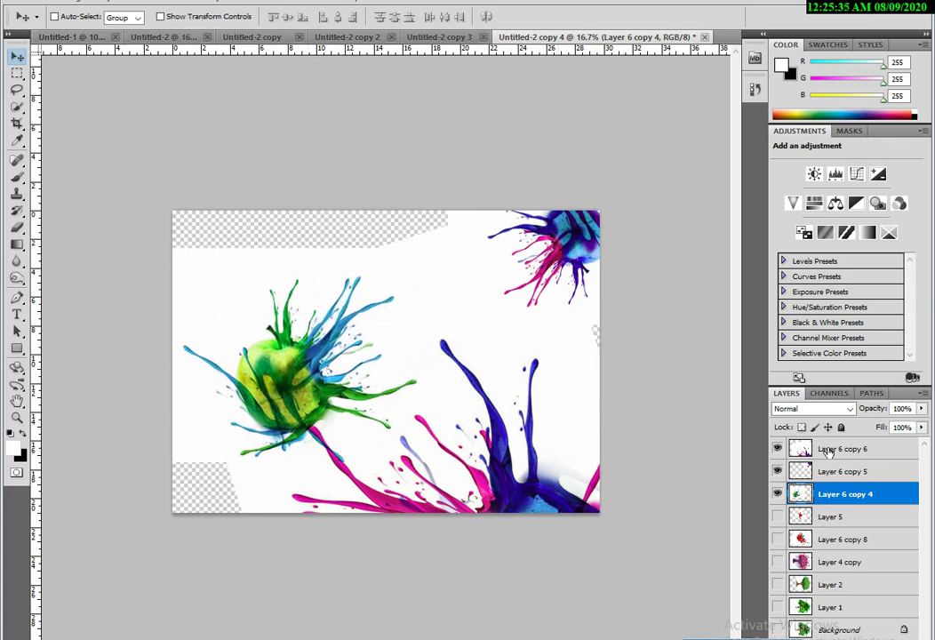
left_click(829, 452)
mouse_move(535, 513)
left_mouse_down()
mouse_move(578, 415)
mouse_move(604, 446)
mouse_move(602, 458)
left_mouse_up()
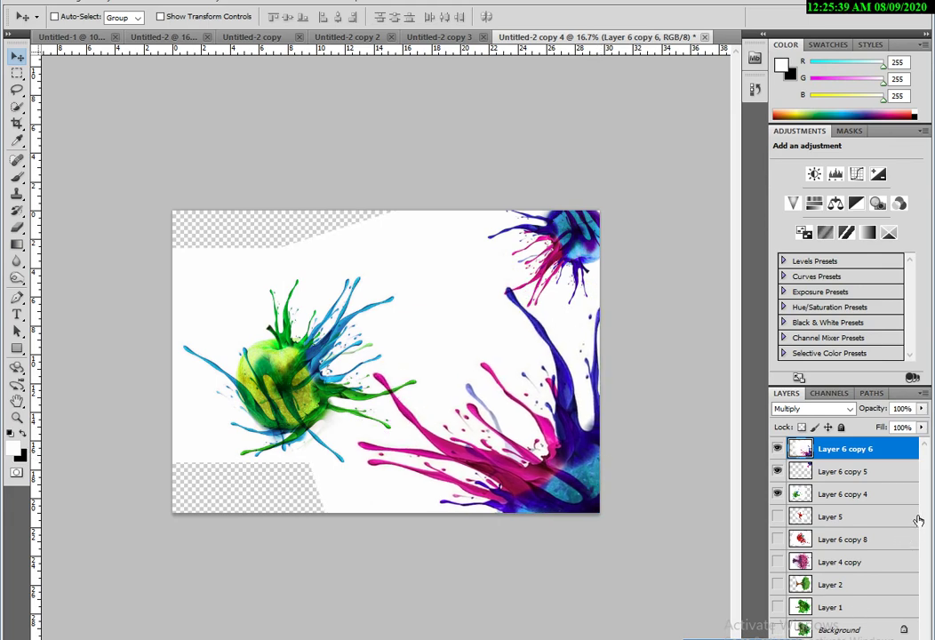
- Convert the Background into Layer 6 and fill its transparent gaps with white
left_click(826, 631)
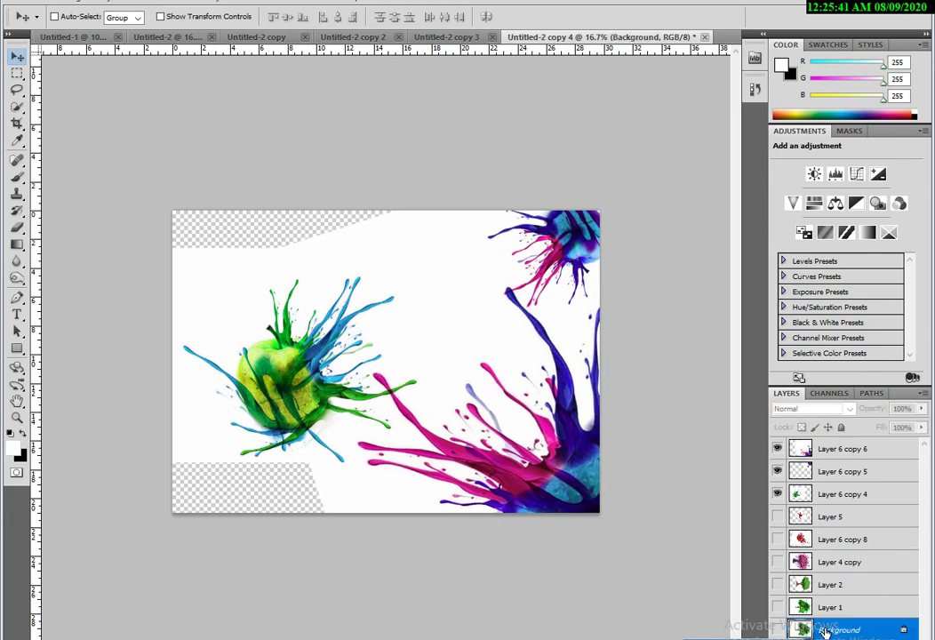
double_click(826, 631)
key("Return")
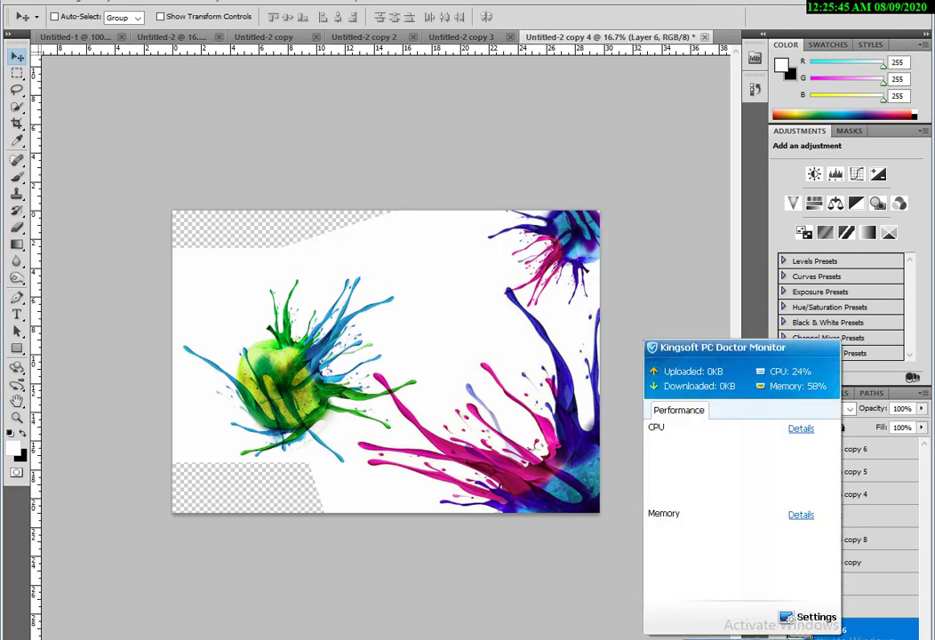
key("shift+F5")
key("Return")
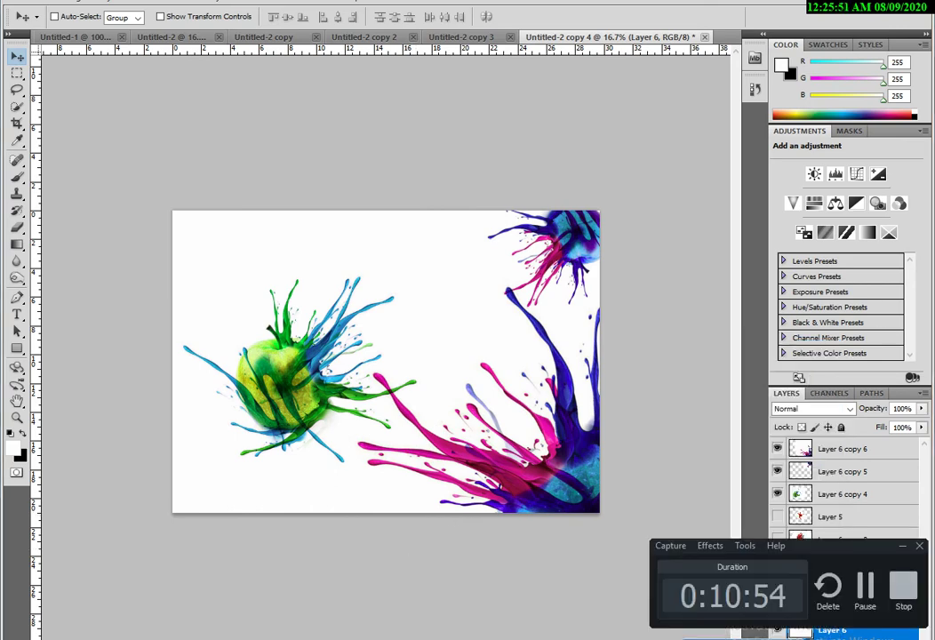
- Enlarge the green apple splash to about 163% and rotate it into the bottom-left corner
left_click_drag(367, 444, 281, 382)
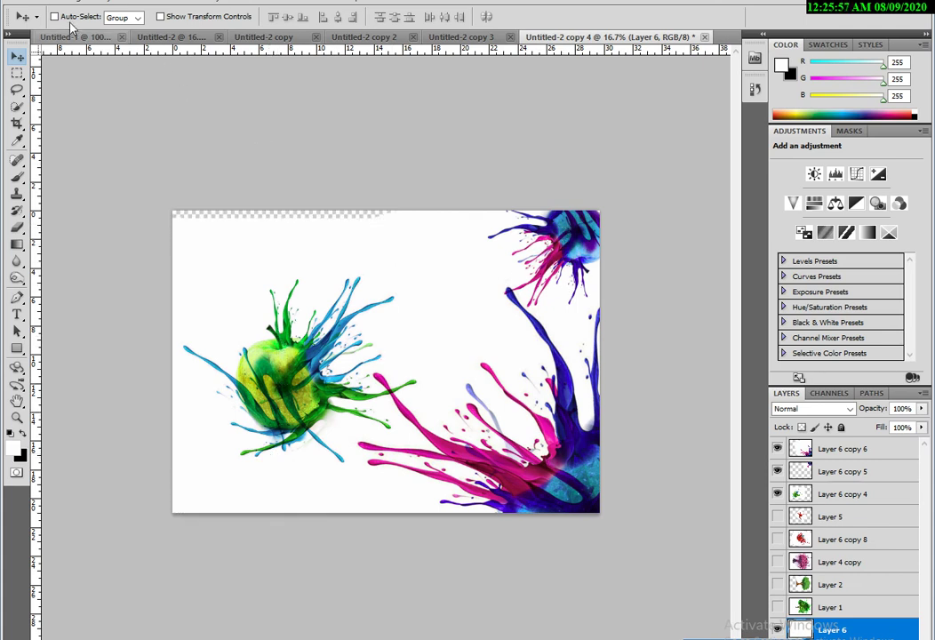
left_click(54, 16)
mouse_move(275, 367)
left_mouse_down()
mouse_move(294, 403)
mouse_move(178, 476)
left_mouse_up()
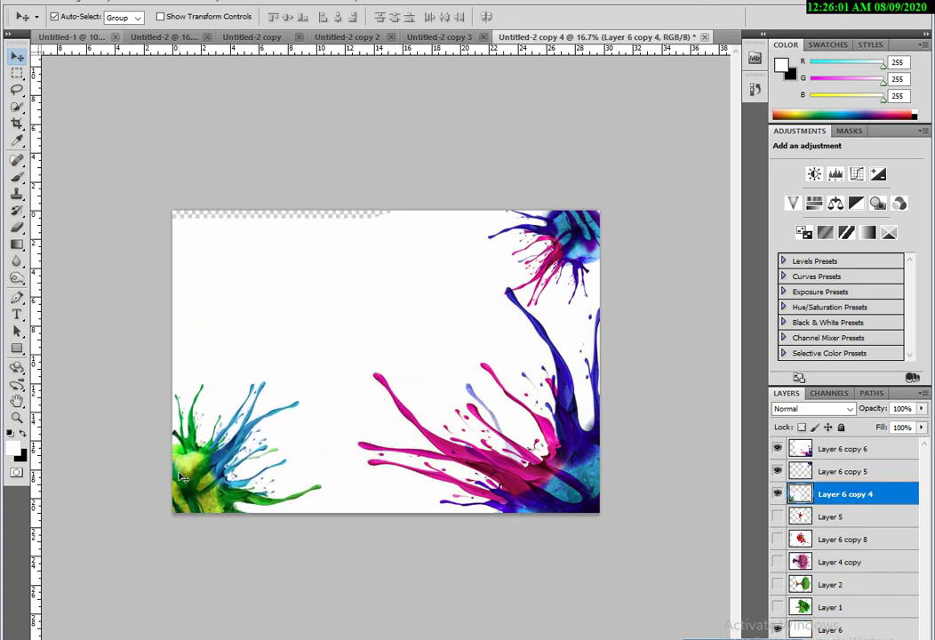
key("ctrl+t")
left_click_drag(382, 354, 569, 162)
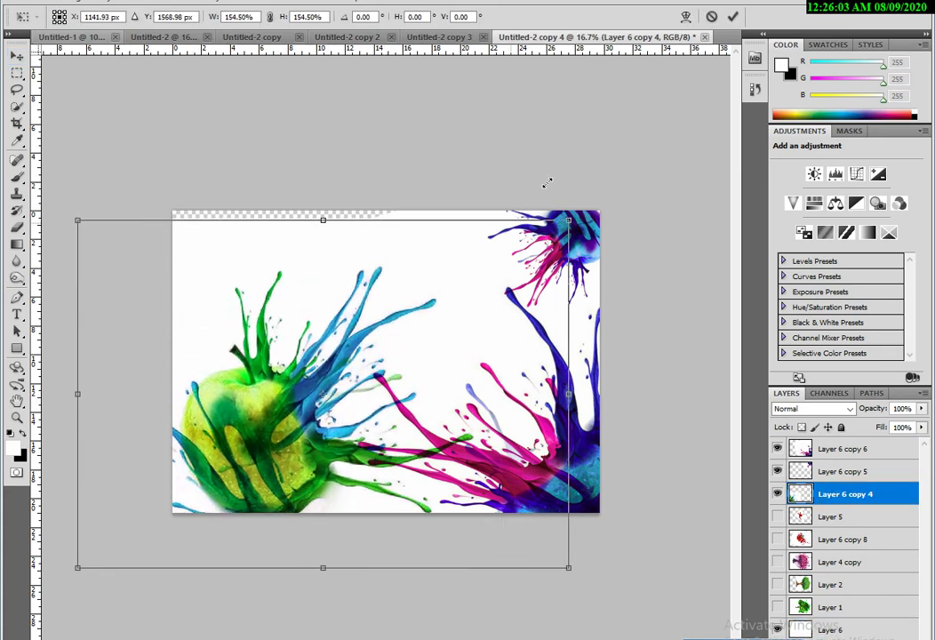
left_click_drag(266, 316, 197, 452)
left_click_drag(535, 602, 511, 612)
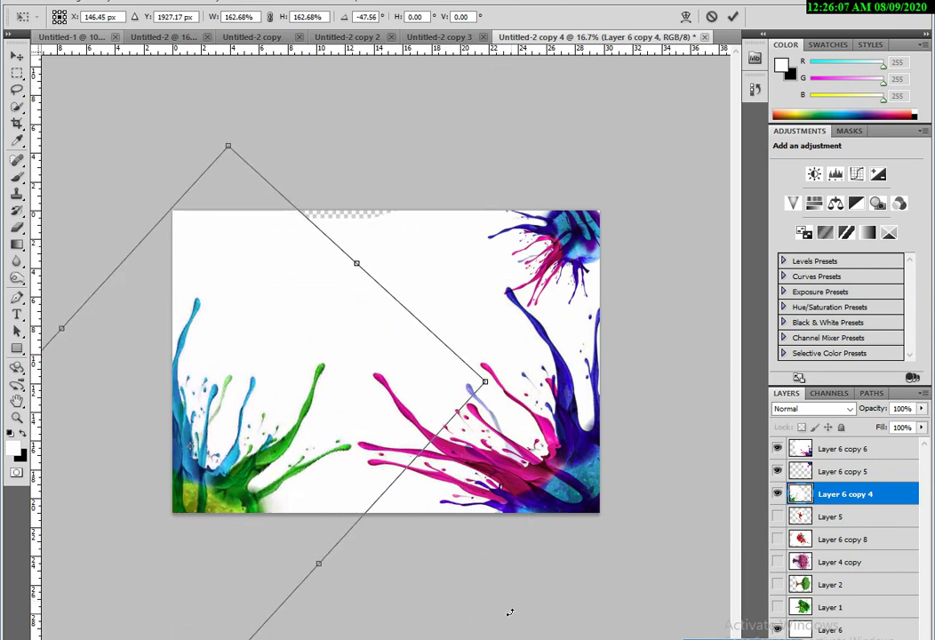
key("Return")
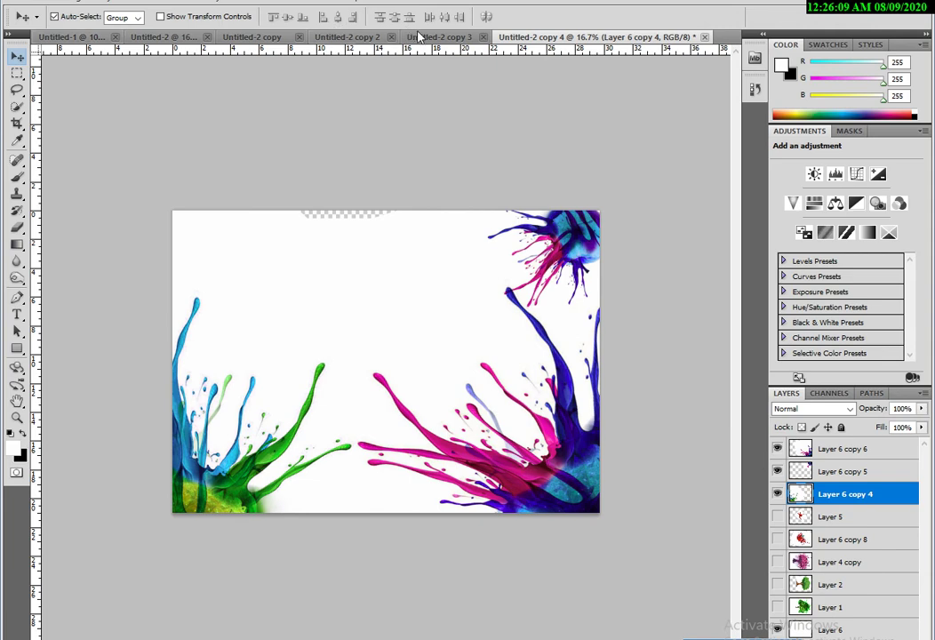
left_click(440, 36)
- Shift the teal splash left over the red apple and check the pink splash layer's visibility
left_click_drag(431, 406, 324, 400)
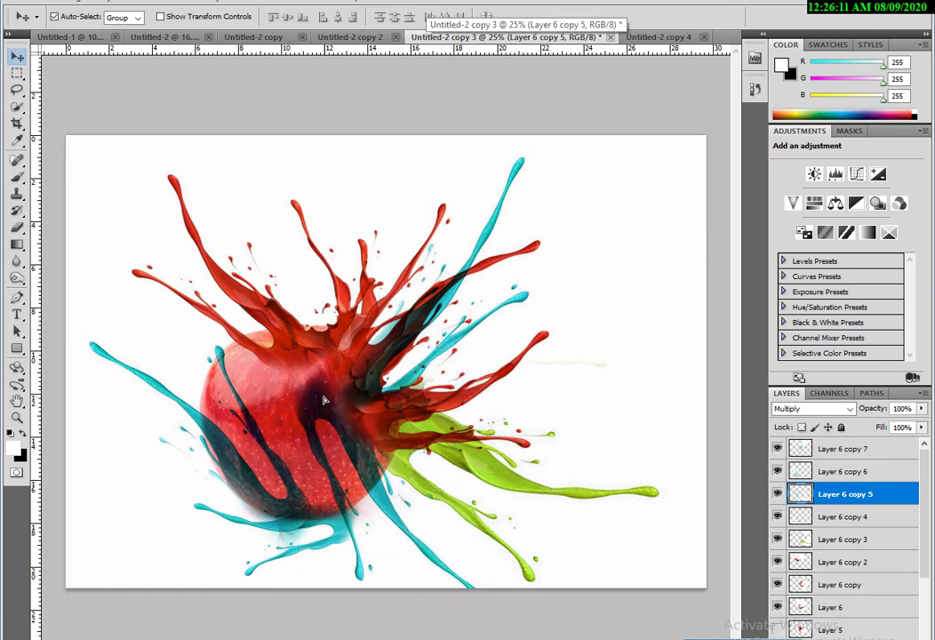
left_click(663, 35)
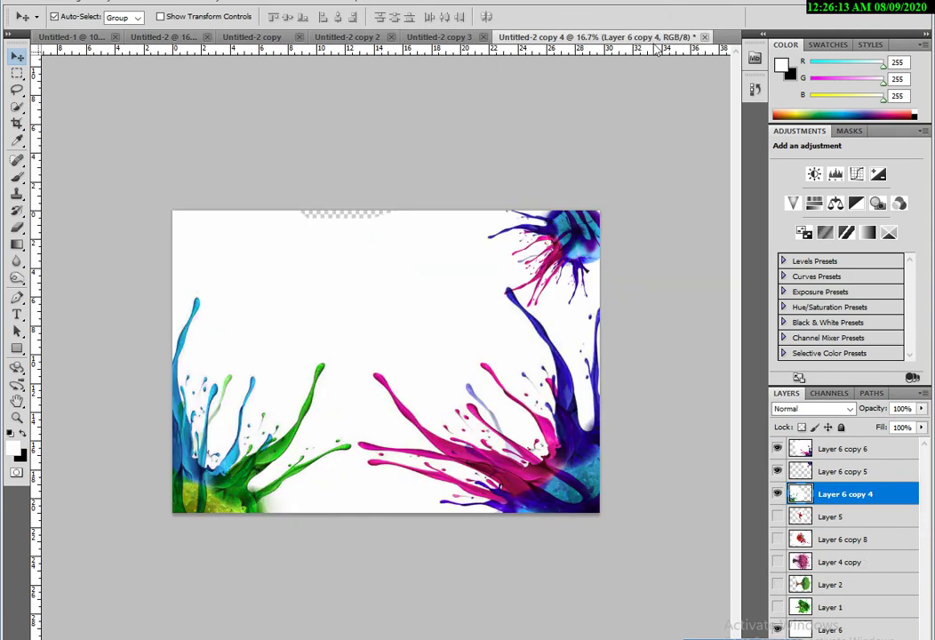
left_click(779, 562)
left_click(778, 562)
left_click(778, 562)
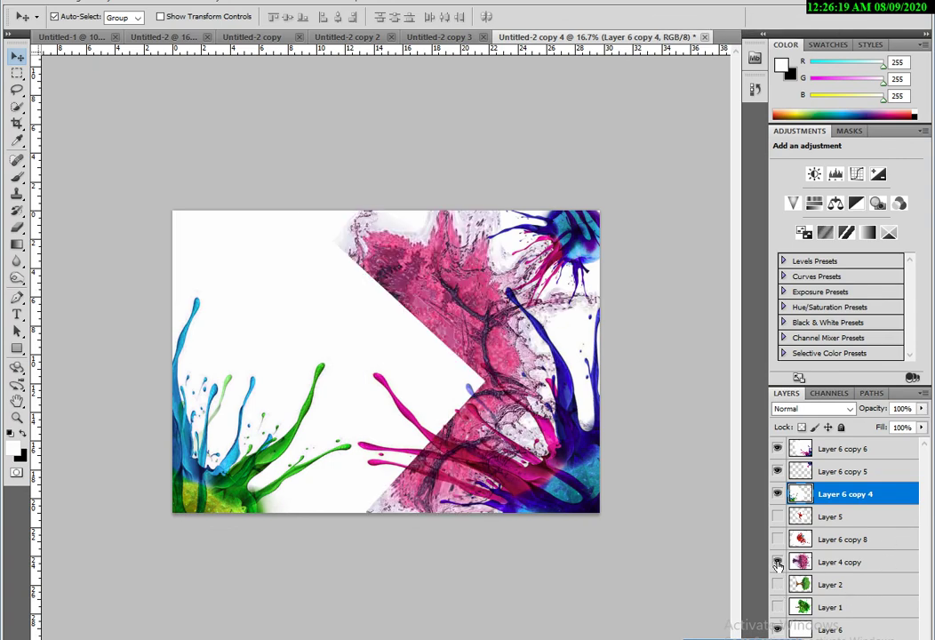
left_click(778, 562)
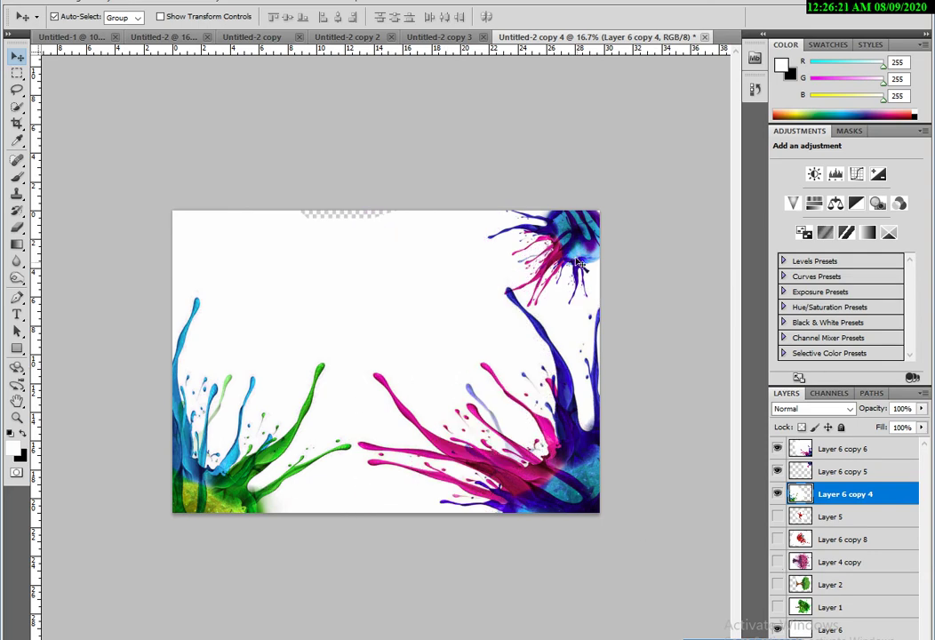
- Duplicate the blue-pink splash, scale it to about 56%, rotate it ~103° and place it upper-centre
left_click_drag(560, 421, 414, 328)
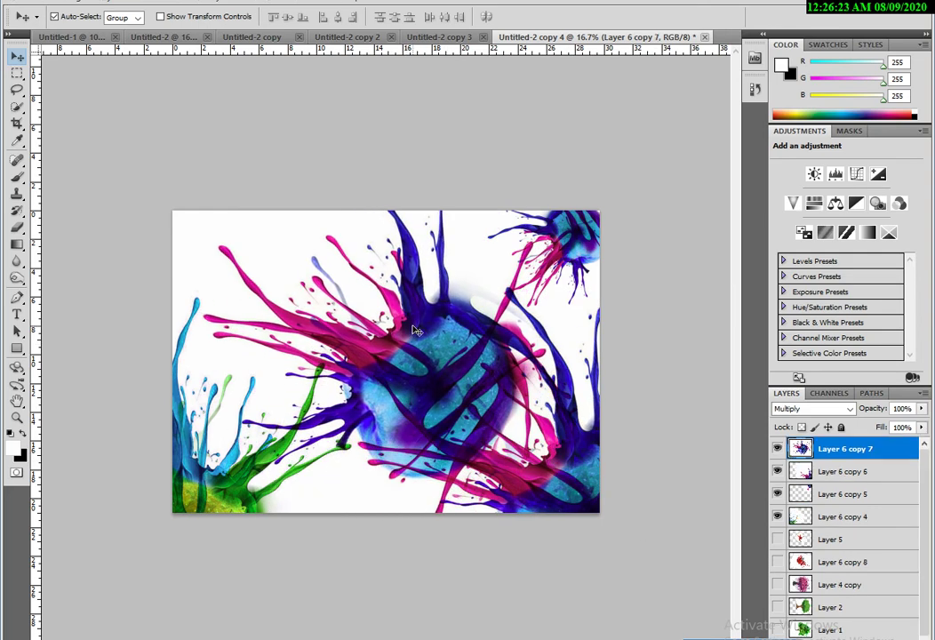
key("ctrl+t")
left_click_drag(360, 208, 444, 335)
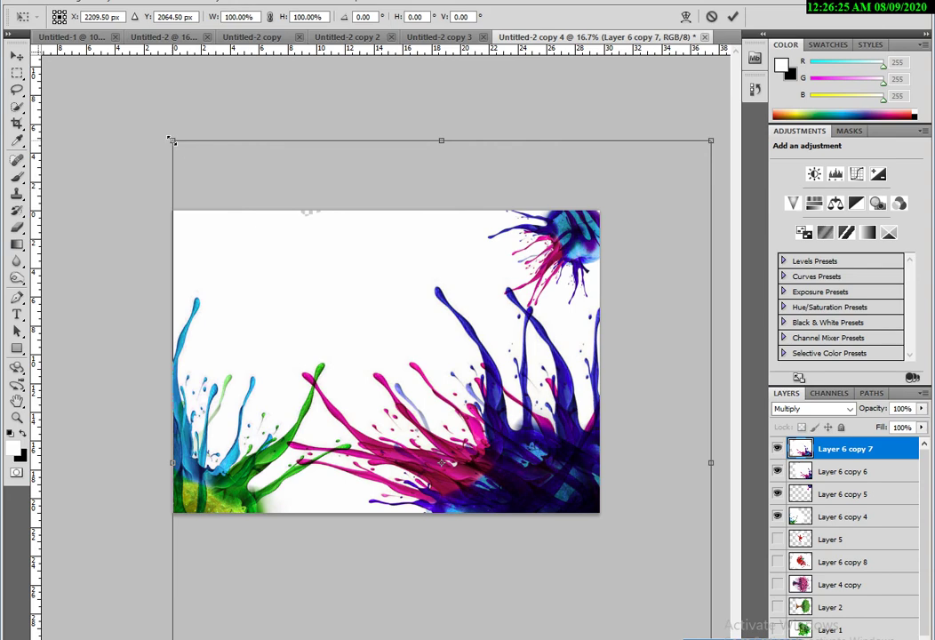
left_click_drag(171, 140, 360, 335)
left_click_drag(418, 418, 287, 272)
mouse_move(502, 354)
left_mouse_down()
mouse_move(458, 443)
mouse_move(423, 474)
mouse_move(362, 482)
left_mouse_up()
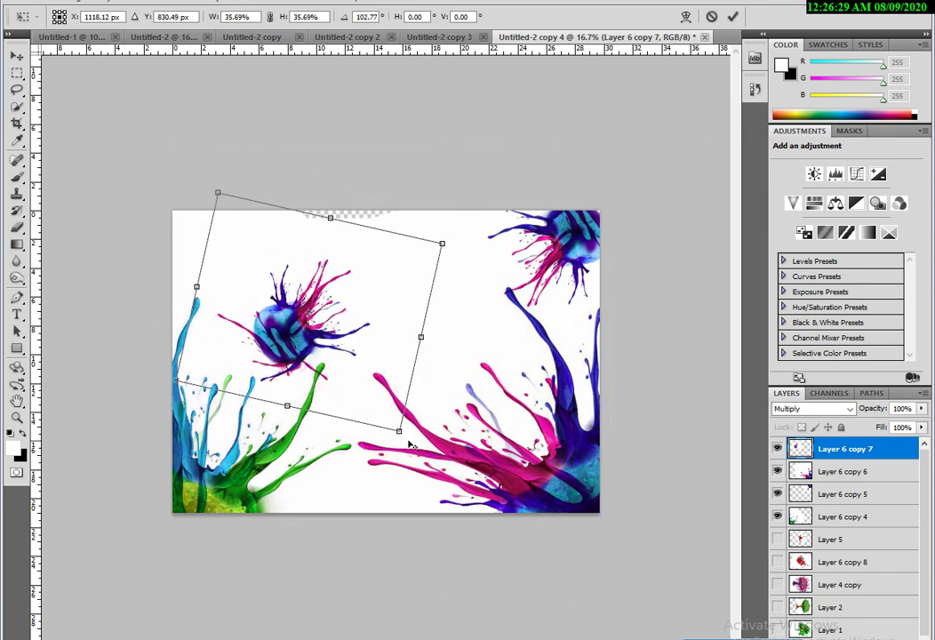
left_click_drag(409, 442, 414, 412)
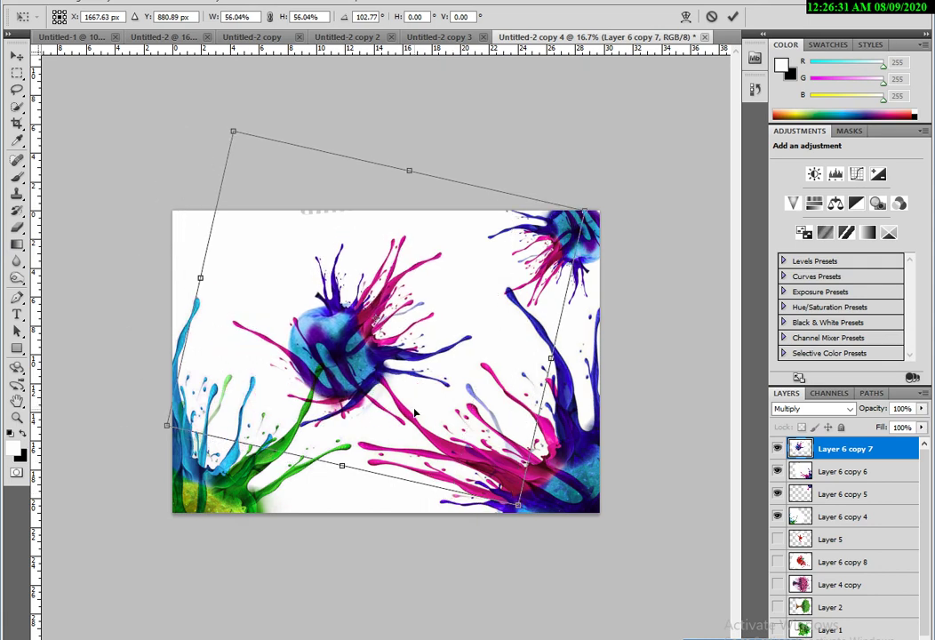
key("Return")
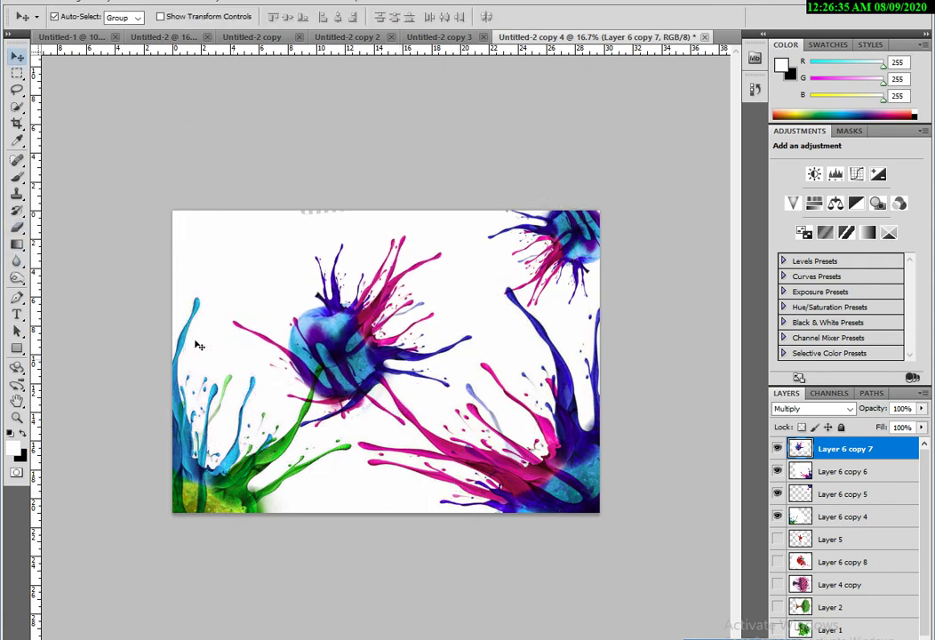
left_click(12, 229)
- Erase the pink strokes left of and below the blue apple, raising brush hardness to 88%
left_click_drag(225, 292, 284, 336)
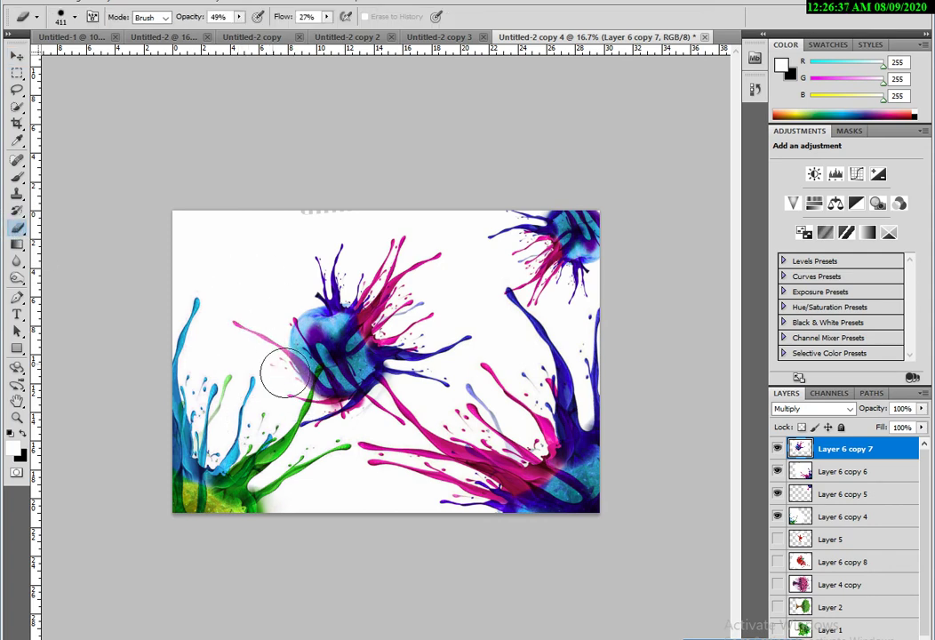
mouse_move(232, 300)
left_mouse_down()
mouse_move(269, 334)
mouse_move(260, 302)
mouse_move(353, 449)
left_mouse_up()
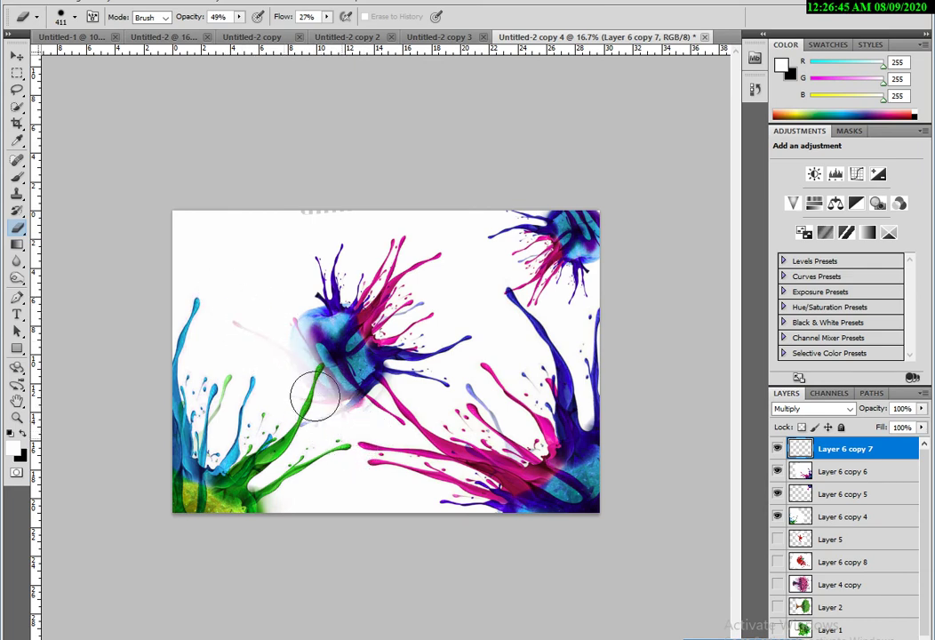
left_click_drag(256, 313, 351, 435)
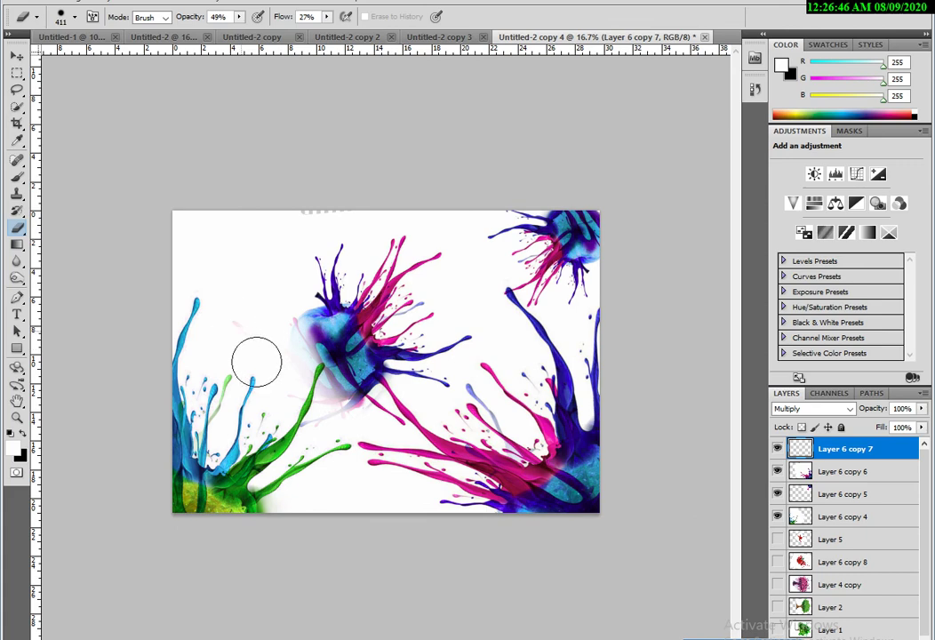
right_click(349, 414)
left_click_drag(444, 468, 483, 469)
key("Return")
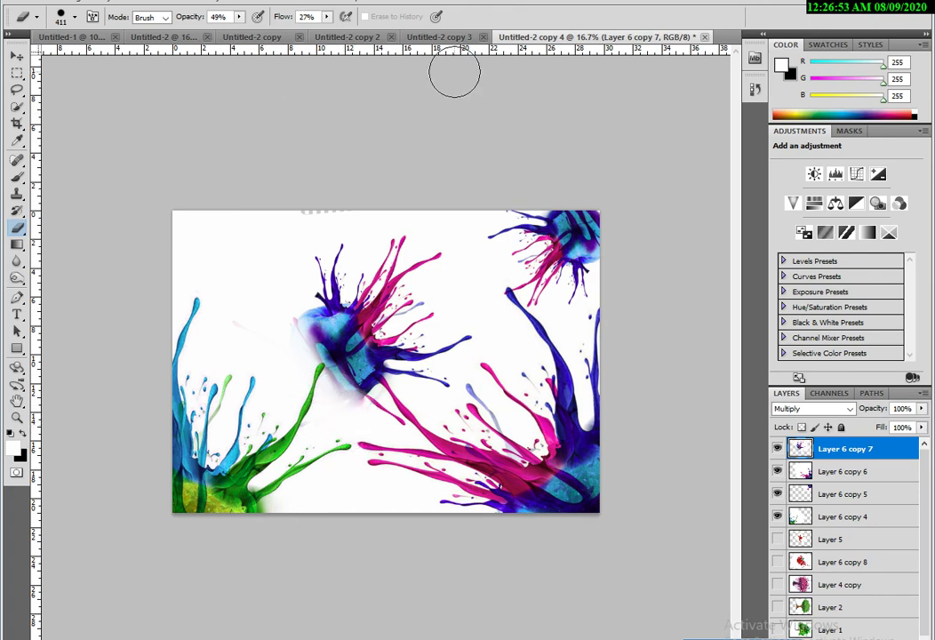
- Bring the red apple splash into the composite and scale it to about 59%
left_click(425, 39)
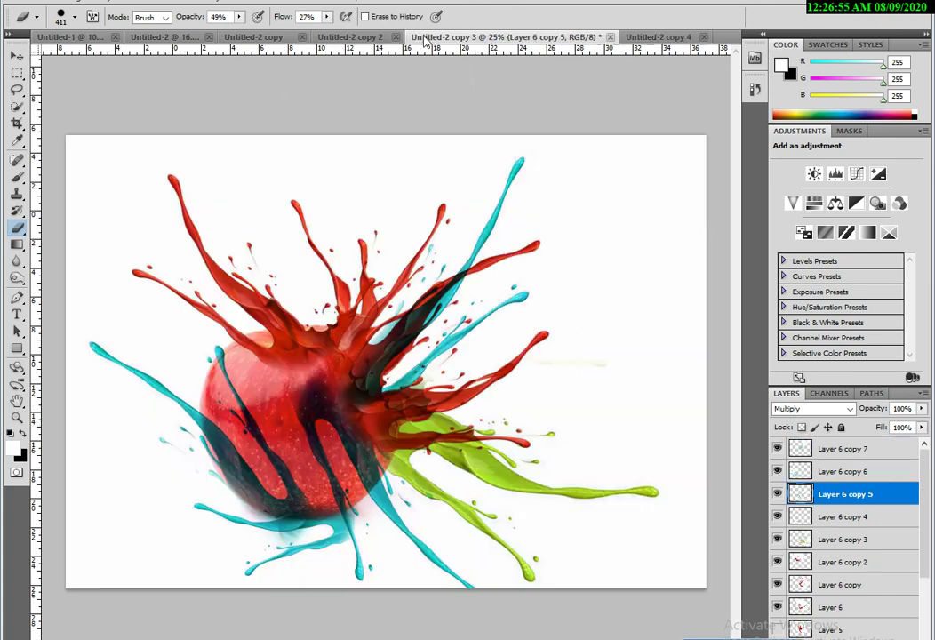
left_click(17, 56)
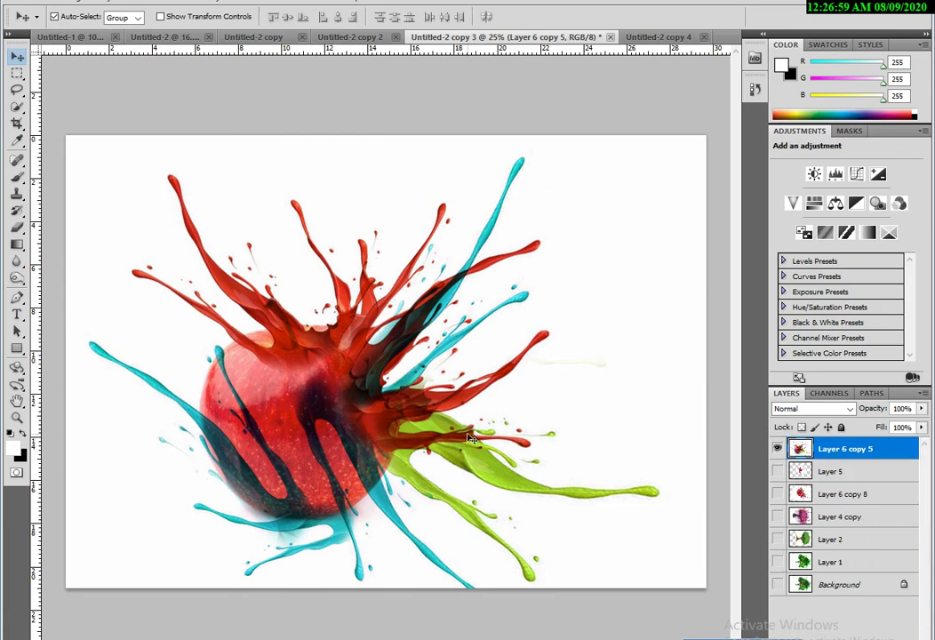
left_click_drag(338, 408, 405, 354)
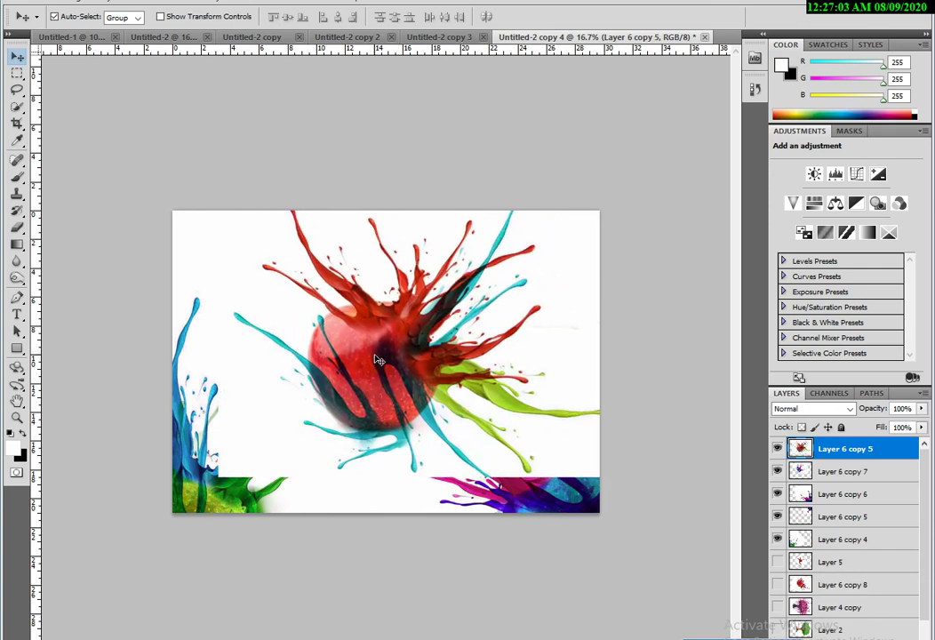
key("ctrl+t")
left_click_drag(218, 171, 305, 236)
mouse_move(476, 374)
left_mouse_down()
mouse_move(420, 393)
mouse_move(402, 377)
left_mouse_up()
key("Return")
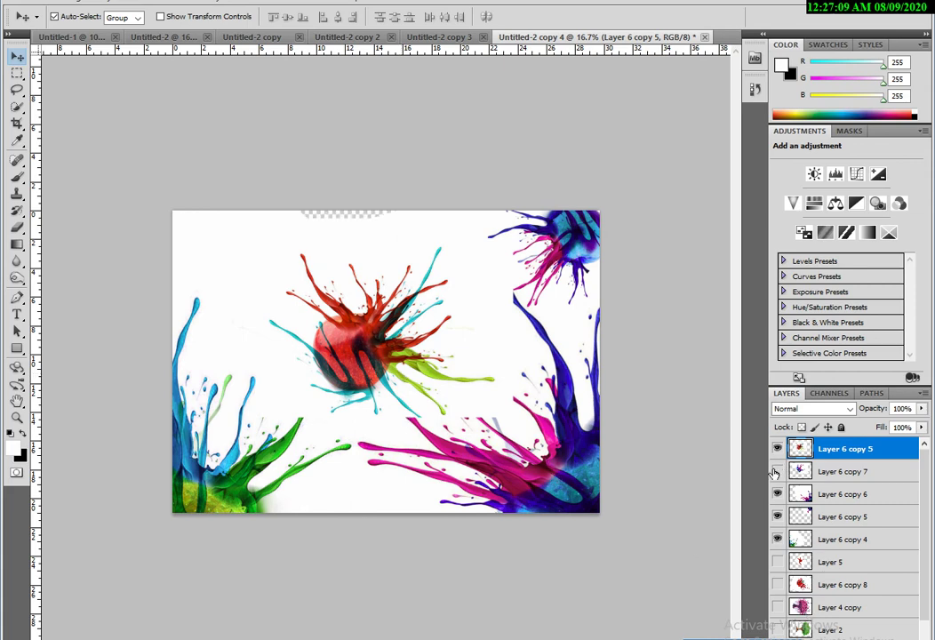
mouse_move(362, 342)
left_mouse_down()
mouse_move(353, 331)
mouse_move(353, 344)
left_mouse_up()
- Set the red splash to Multiply blending and rotate it about 9° clockwise
left_click(814, 409)
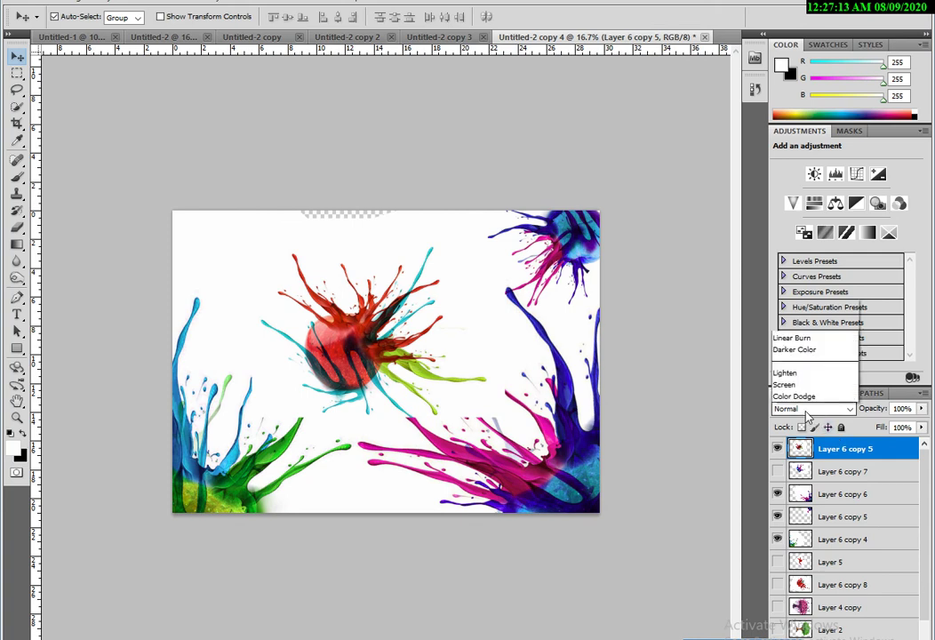
left_click(800, 77)
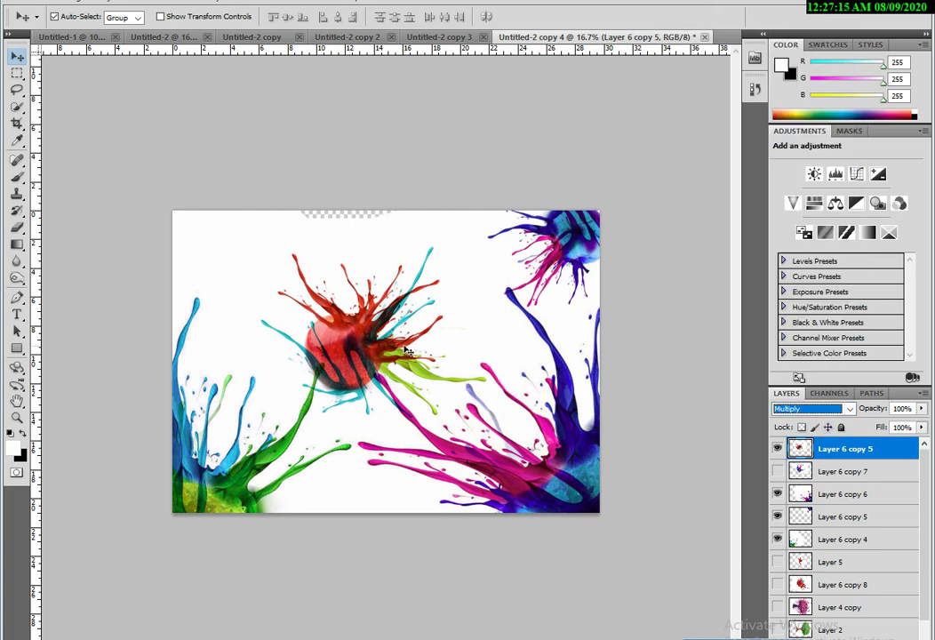
left_click_drag(406, 352, 401, 341)
key("ctrl+t")
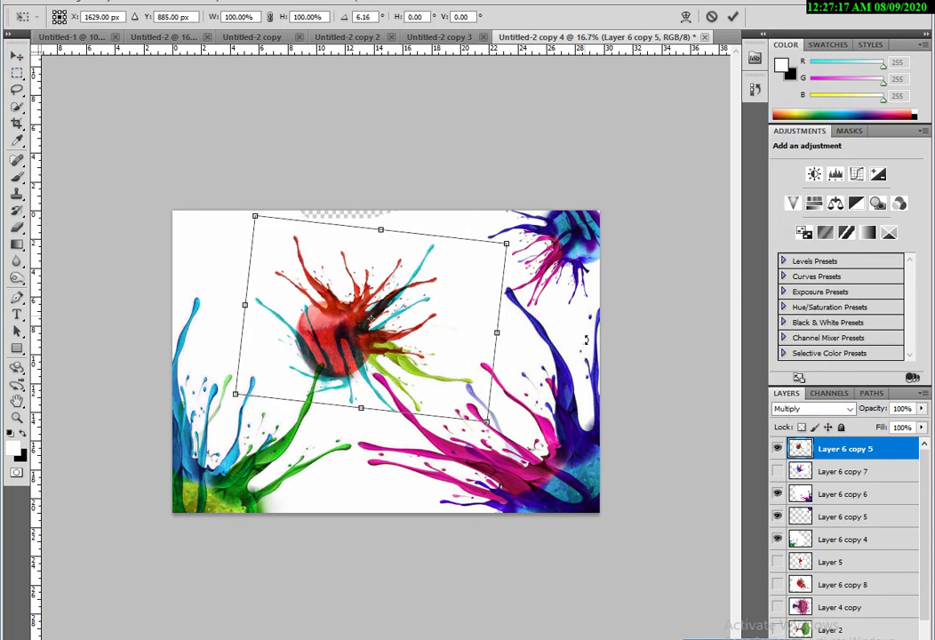
left_click_drag(587, 316, 591, 352)
key("Return")
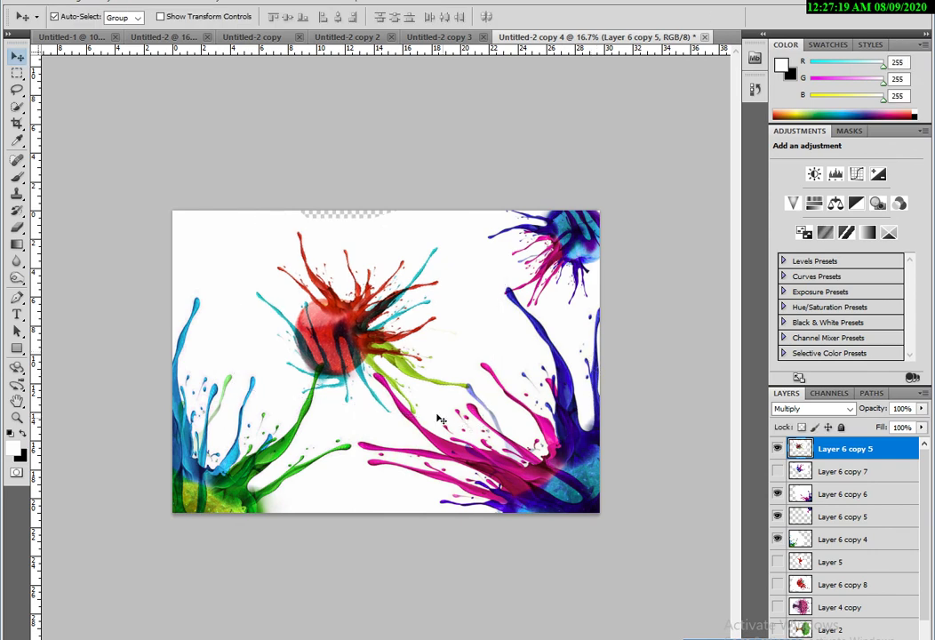
left_click_drag(363, 344, 375, 345)
- Reposition the magenta and green-blue corner splashes around the red splash
left_click_drag(501, 476, 611, 530)
left_click_drag(269, 459, 252, 474)
left_click_drag(574, 227, 556, 211)
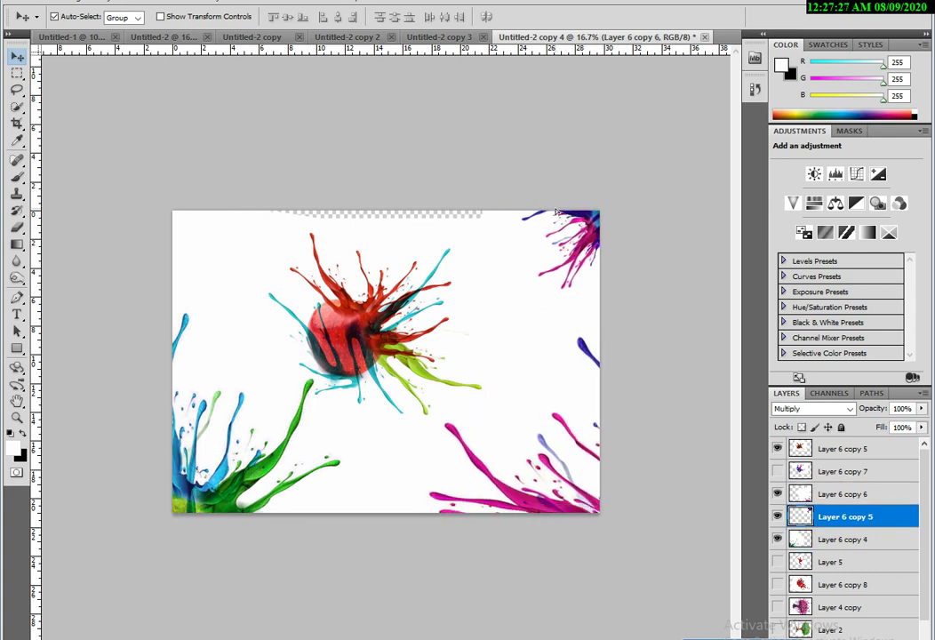
left_click_drag(343, 341, 363, 346)
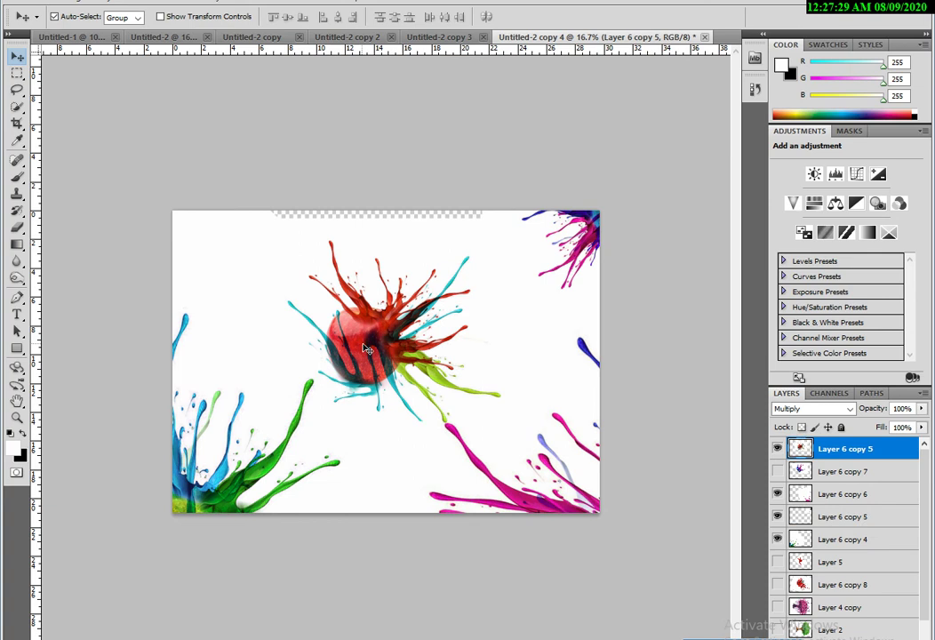
- Enlarge the red splash to 133.59%, tilt it and move it down and right
key("ctrl+t")
left_click_drag(535, 439, 620, 495)
key("Return")
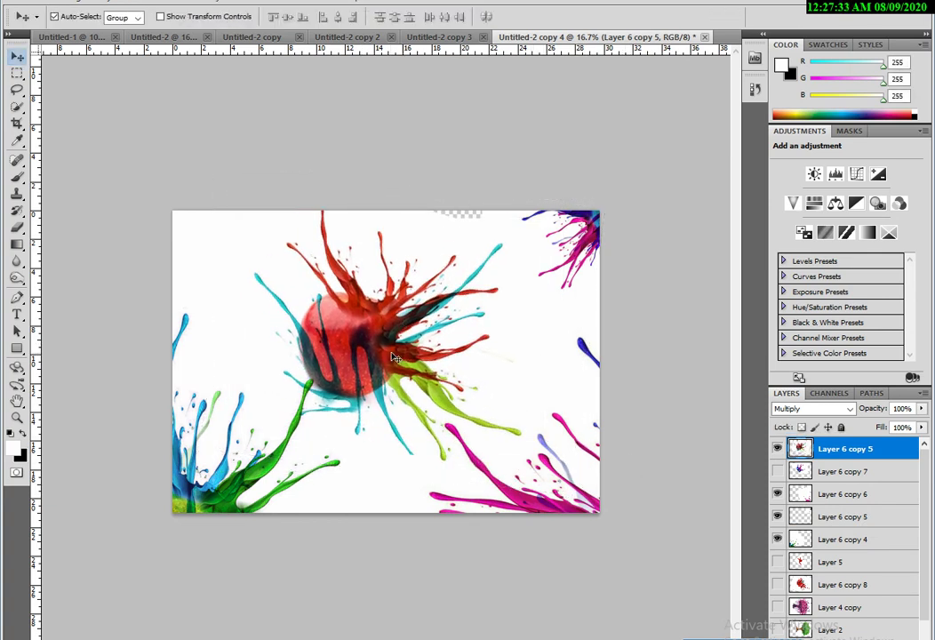
left_click_drag(347, 307, 388, 355)
left_click(445, 219, "shift")
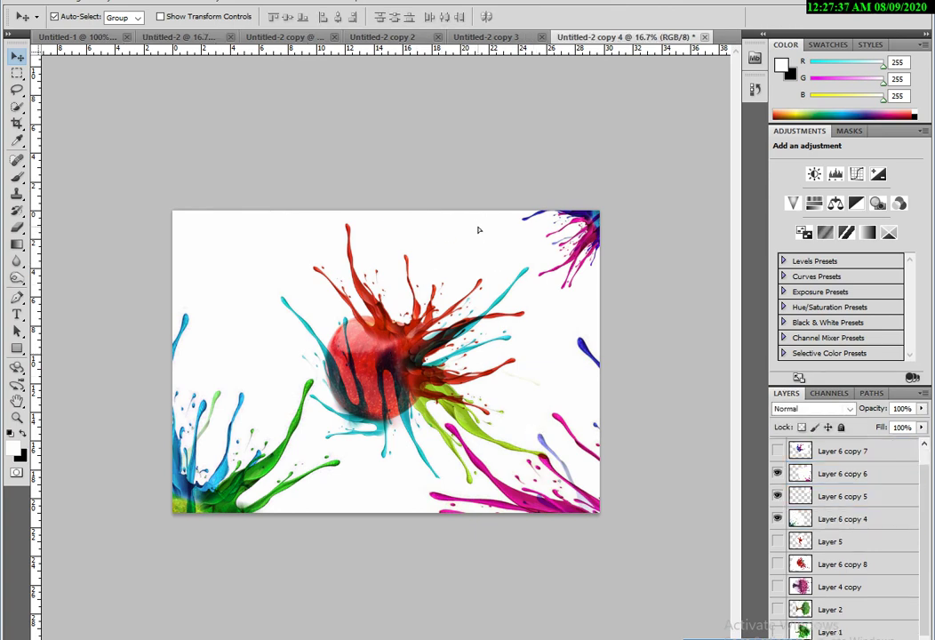
- Nudge the red splash to close the top gap, then find the Photoshop text document
left_click_drag(477, 231, 472, 227)
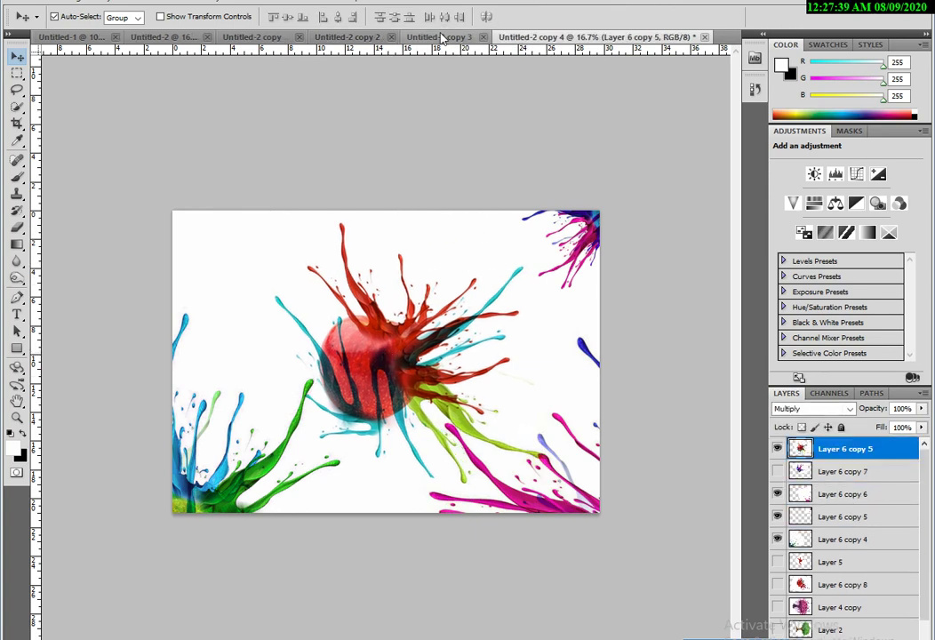
left_click(442, 36)
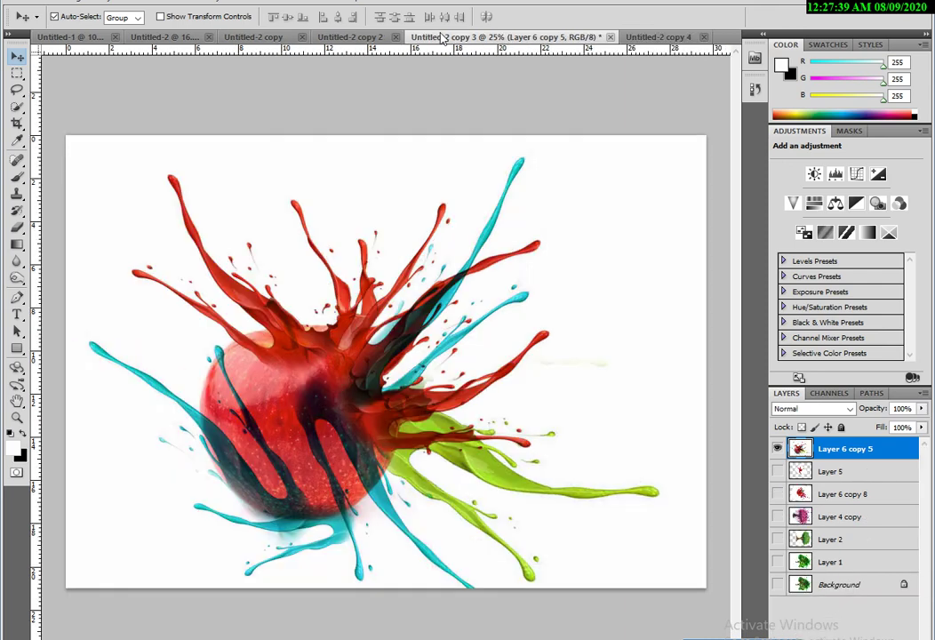
left_click(347, 37)
left_click(228, 38)
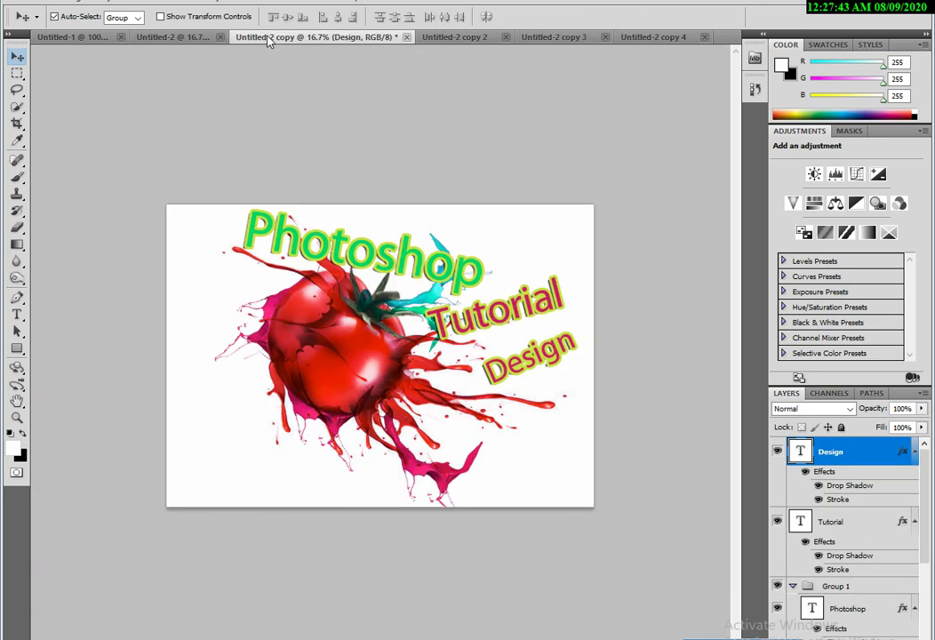
- Bring the green Photoshop text group into the composite, enlarge it and move it lower
left_click_drag(374, 265, 594, 82)
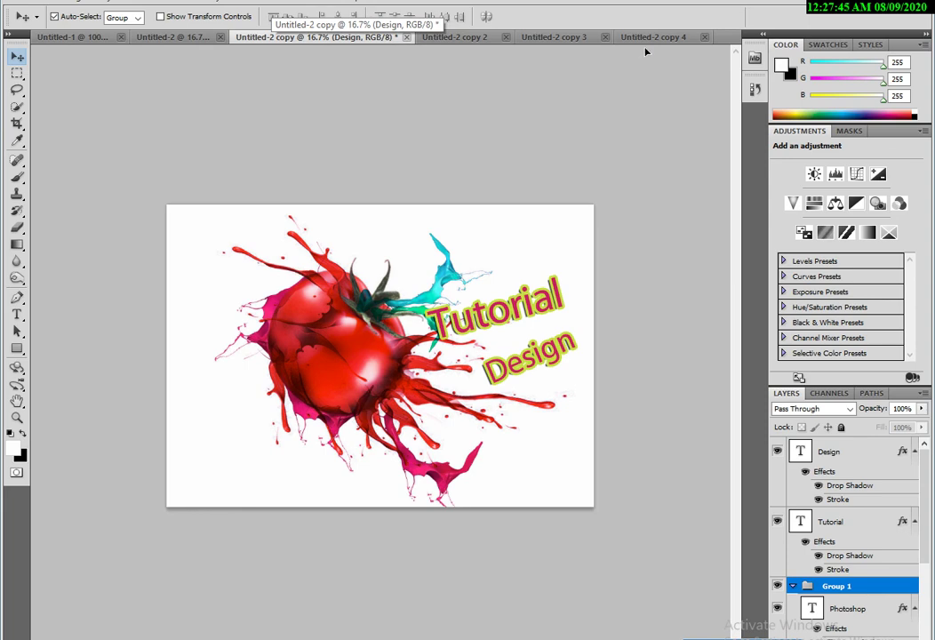
mouse_move(649, 37)
left_mouse_down()
mouse_move(394, 468)
mouse_move(393, 276)
left_mouse_up()
key("ctrl+t")
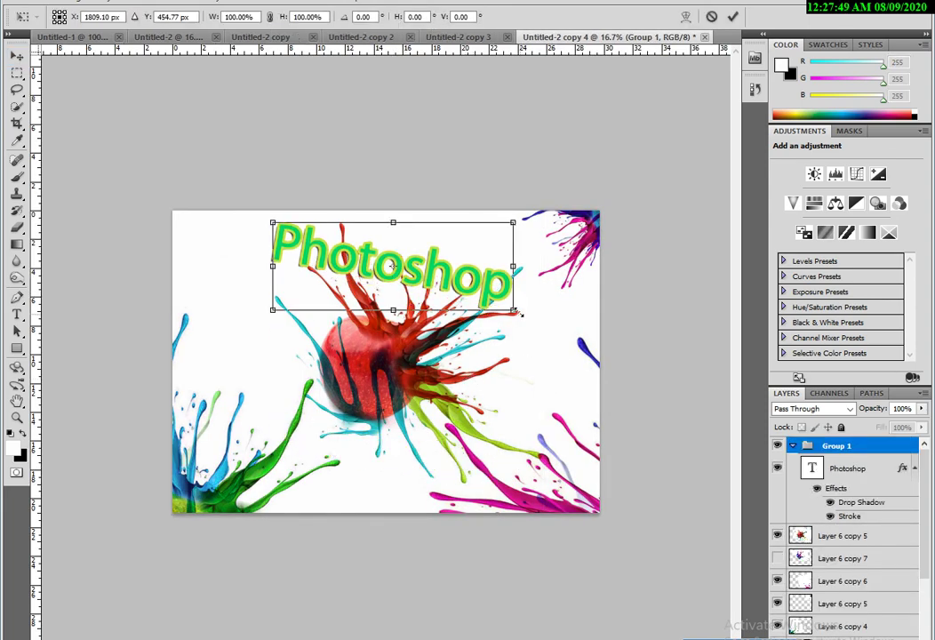
left_click_drag(516, 311, 594, 333)
key("Return")
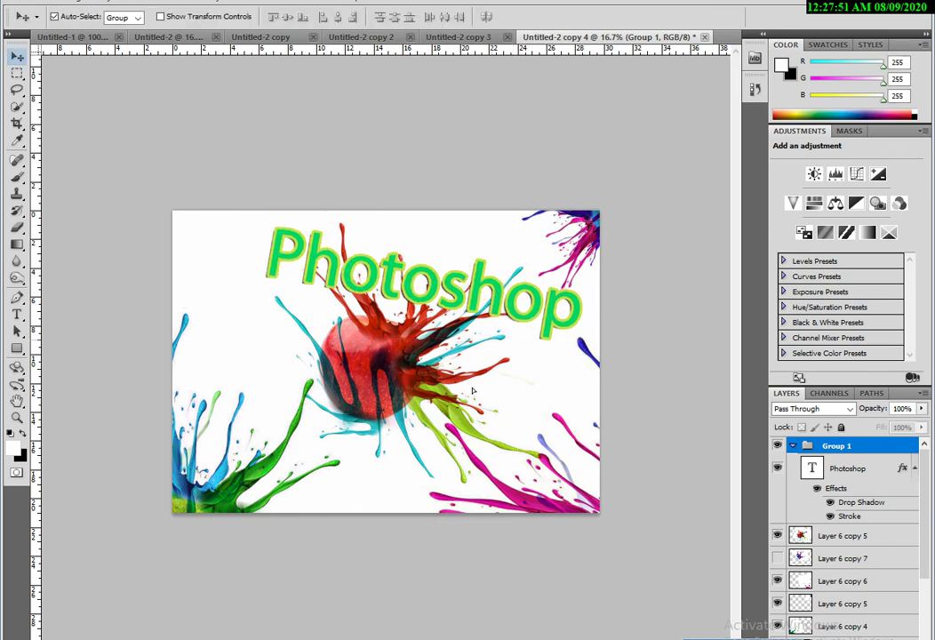
left_click_drag(500, 288, 468, 446)
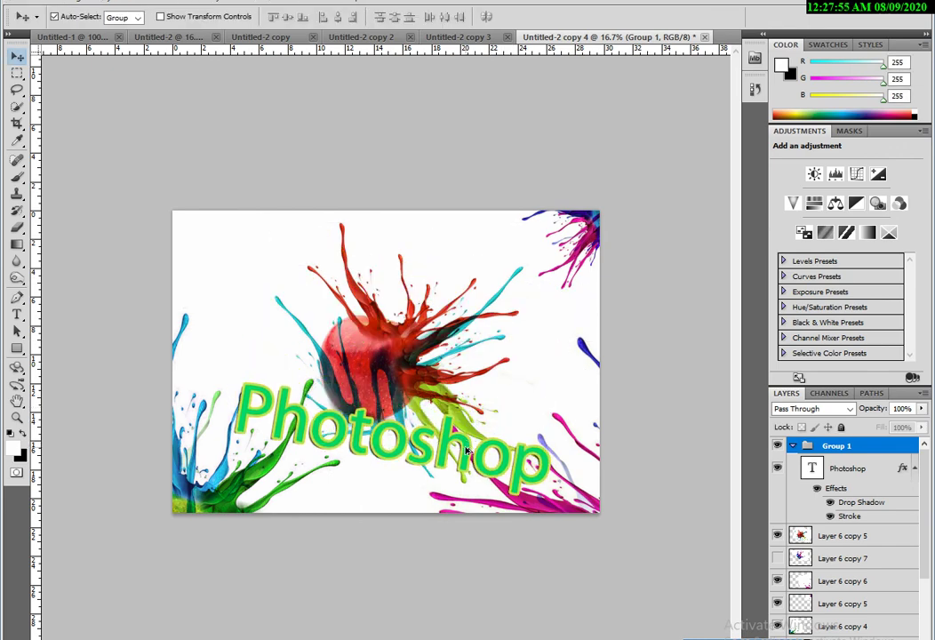
- Bring in the magenta Design text, scale it to about 191%, tilt it 33° and place it under Photoshop
left_click(261, 37)
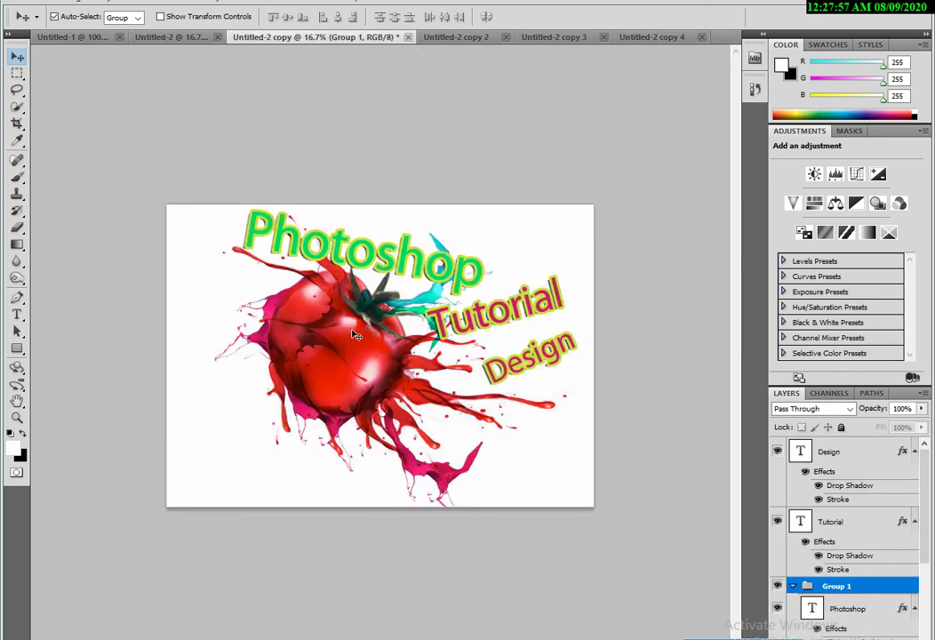
mouse_move(511, 354)
left_mouse_down()
mouse_move(642, 22)
mouse_move(444, 289)
left_mouse_up()
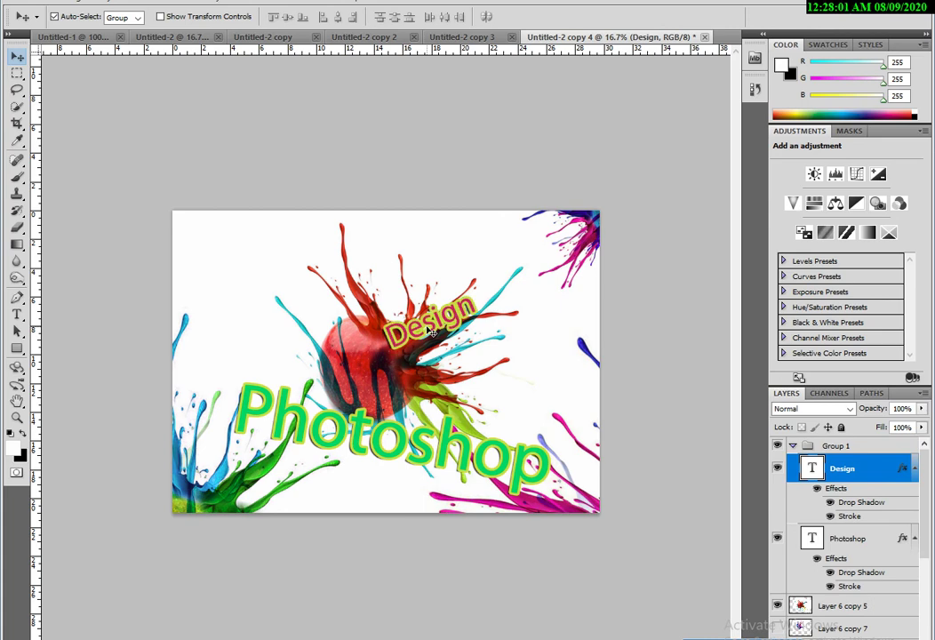
key("ctrl+t")
left_click_drag(481, 358, 563, 409)
mouse_move(464, 307)
left_mouse_down()
mouse_move(347, 305)
mouse_move(376, 529)
left_mouse_up()
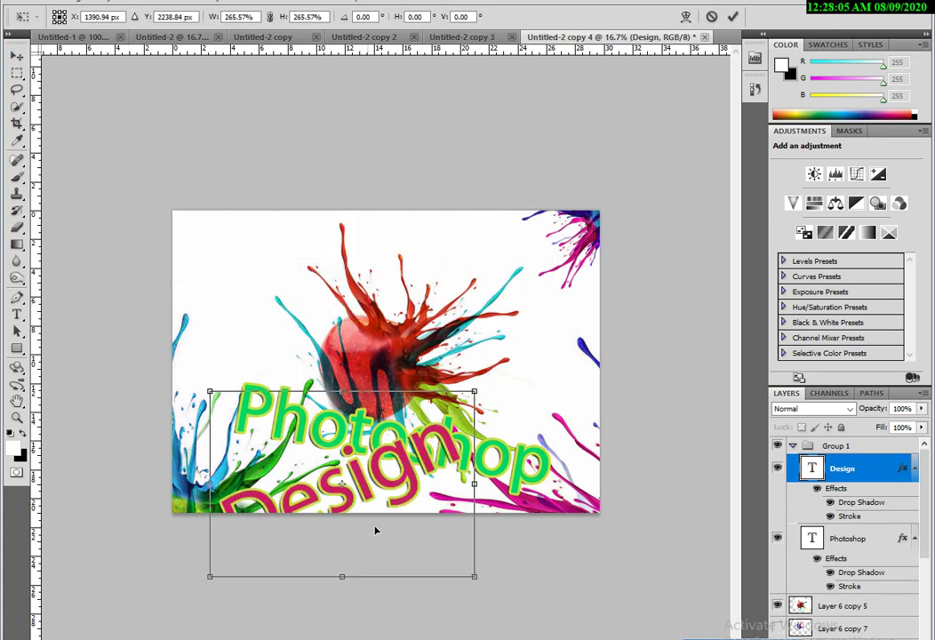
left_click_drag(532, 415, 539, 527)
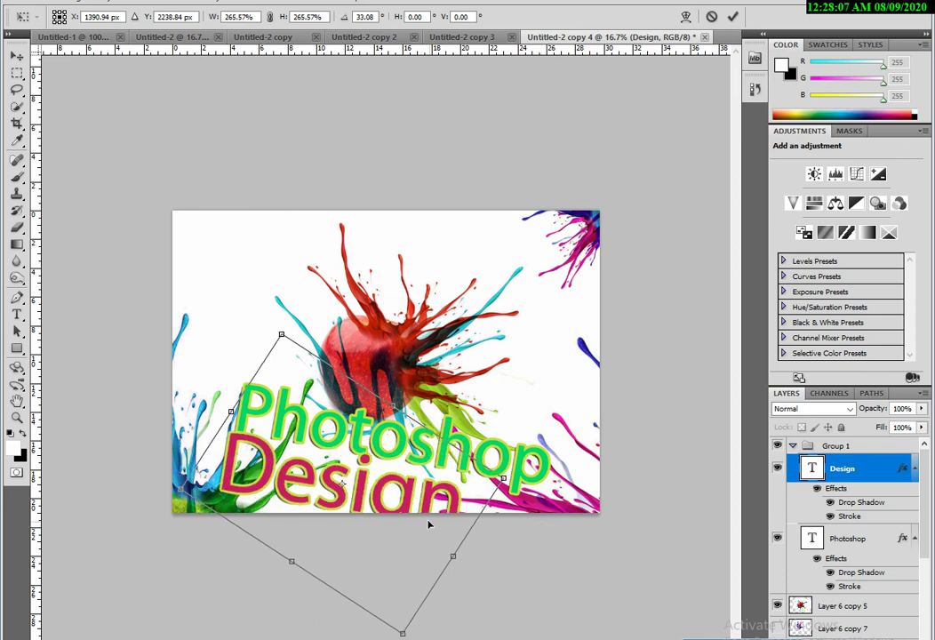
left_click_drag(428, 524, 412, 513)
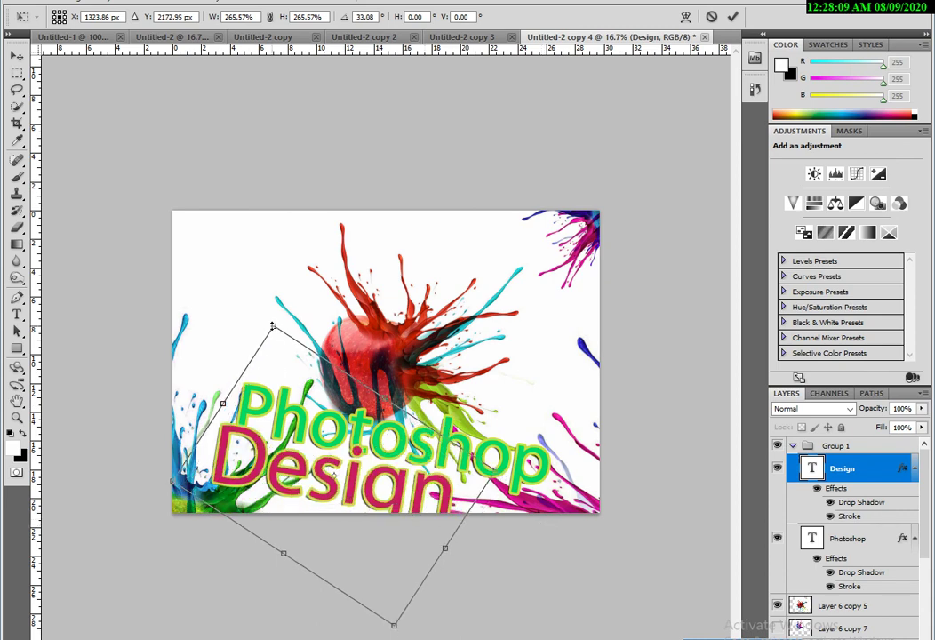
left_click_drag(273, 327, 290, 367)
mouse_move(385, 472)
left_mouse_down()
mouse_move(576, 445)
mouse_move(331, 478)
left_mouse_up()
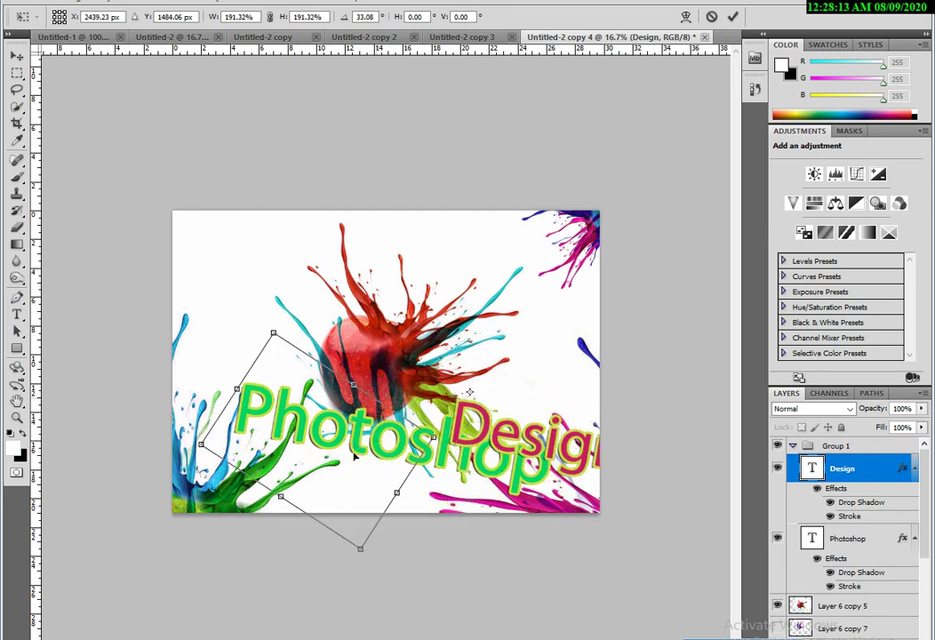
key("Return")
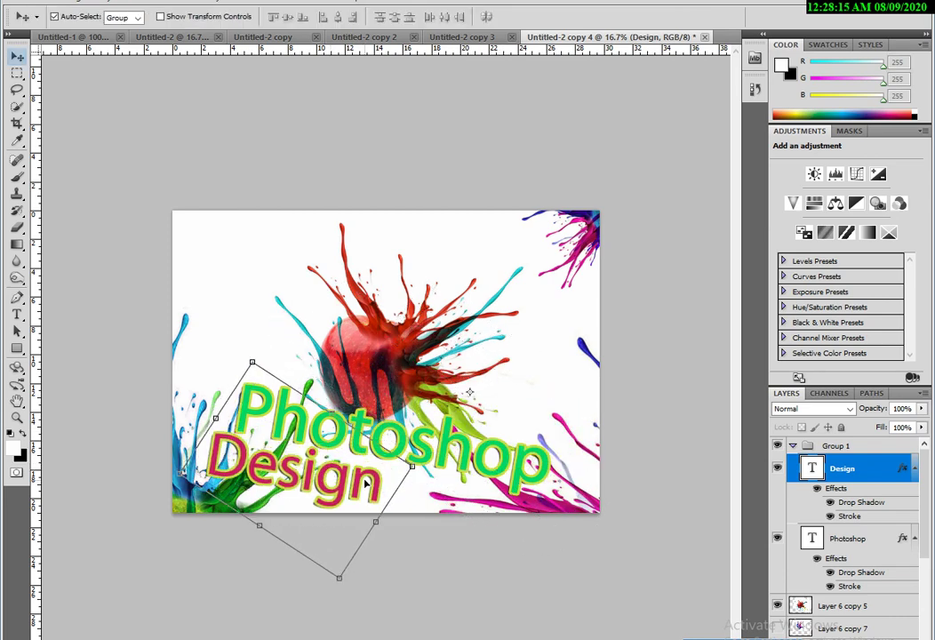